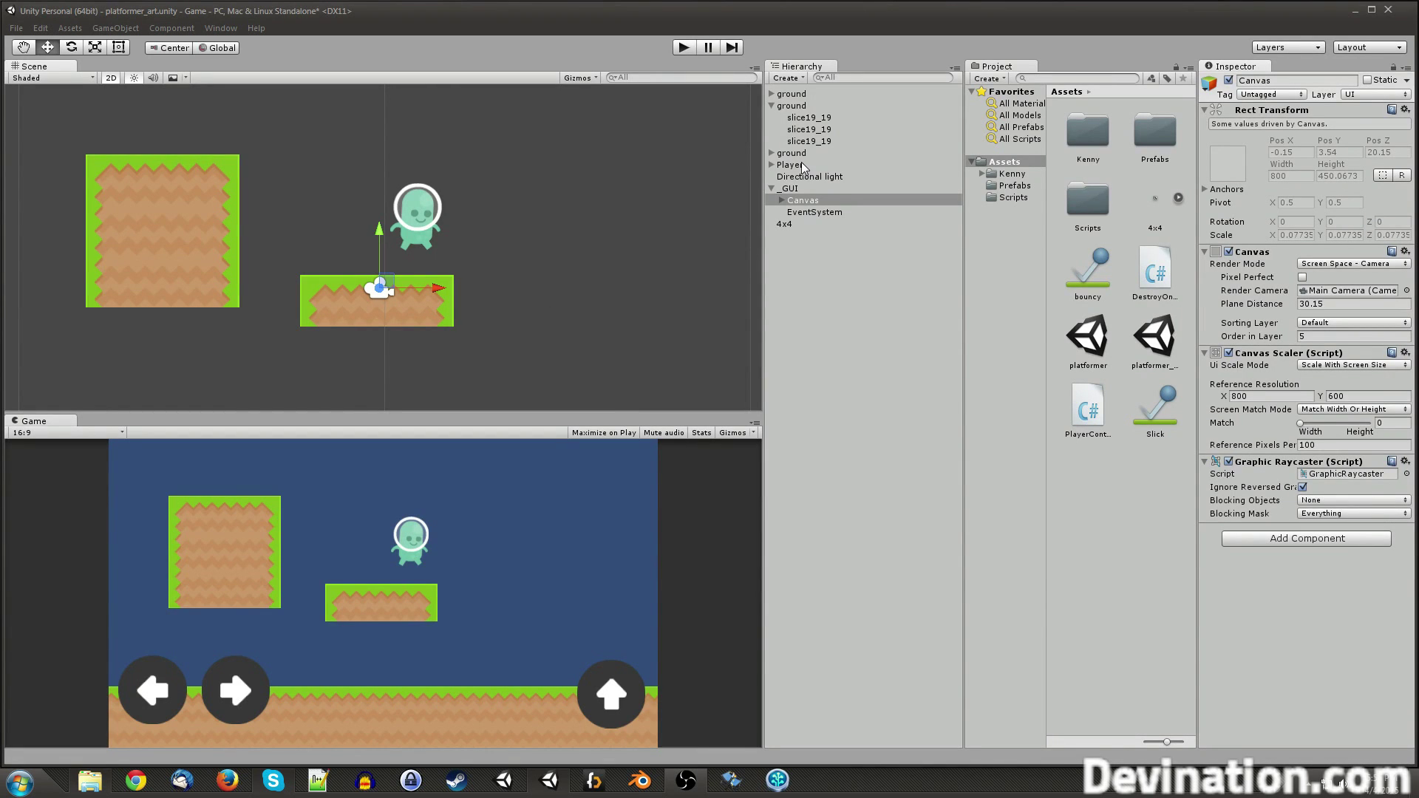
Step: Add a Platform Effector 2D to the small floating ground platform and enable Used By Effector on its Box Collider 2D
left_click(793, 108)
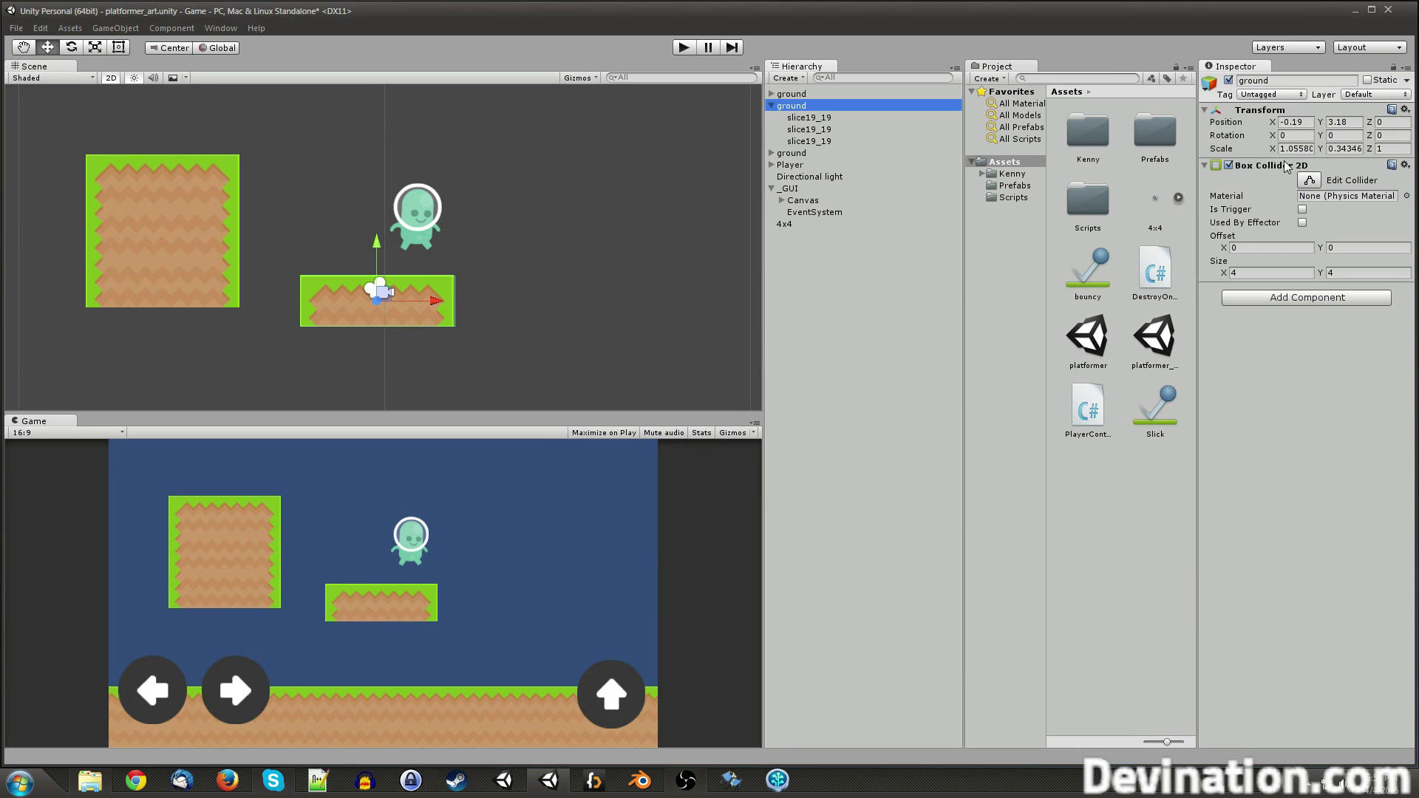
left_click(798, 165)
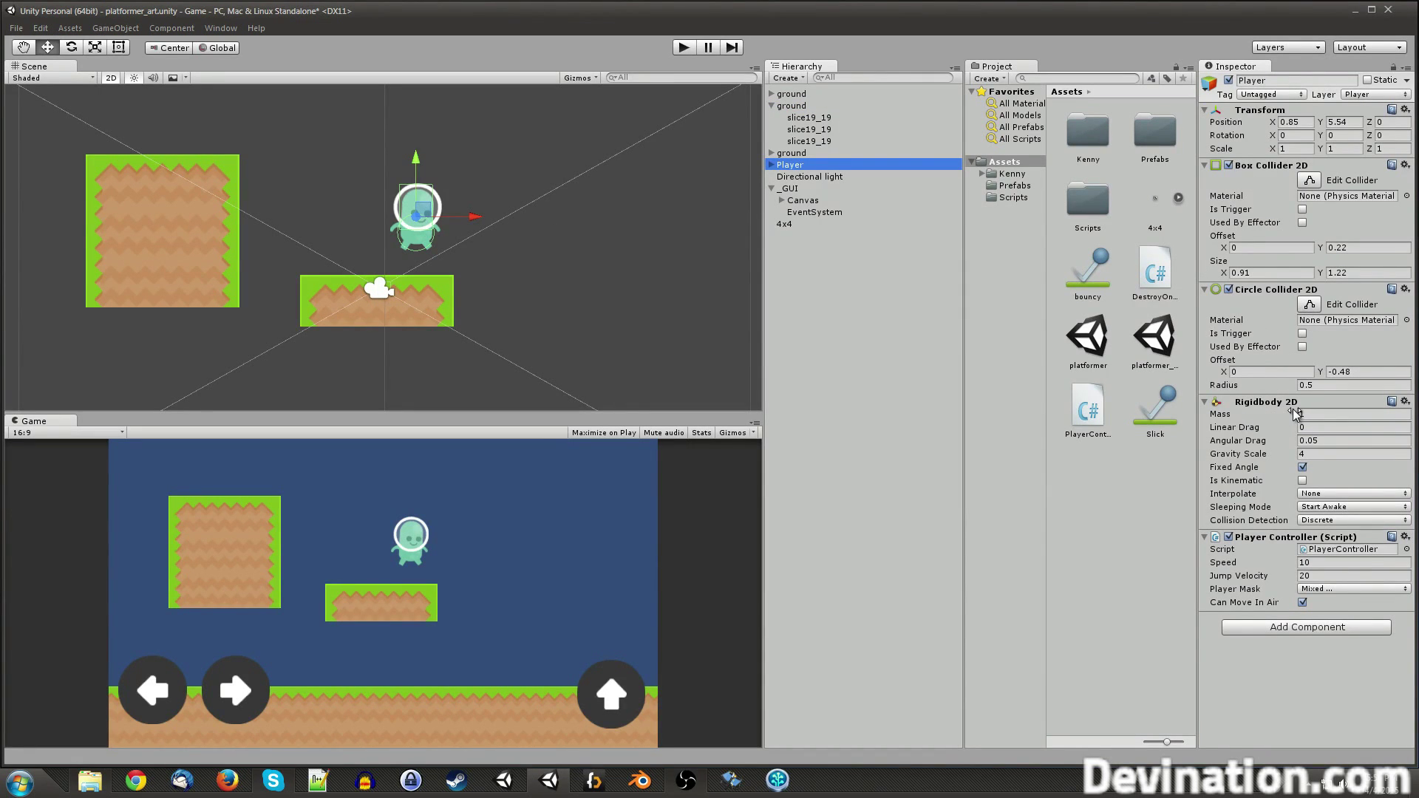
left_click(442, 314)
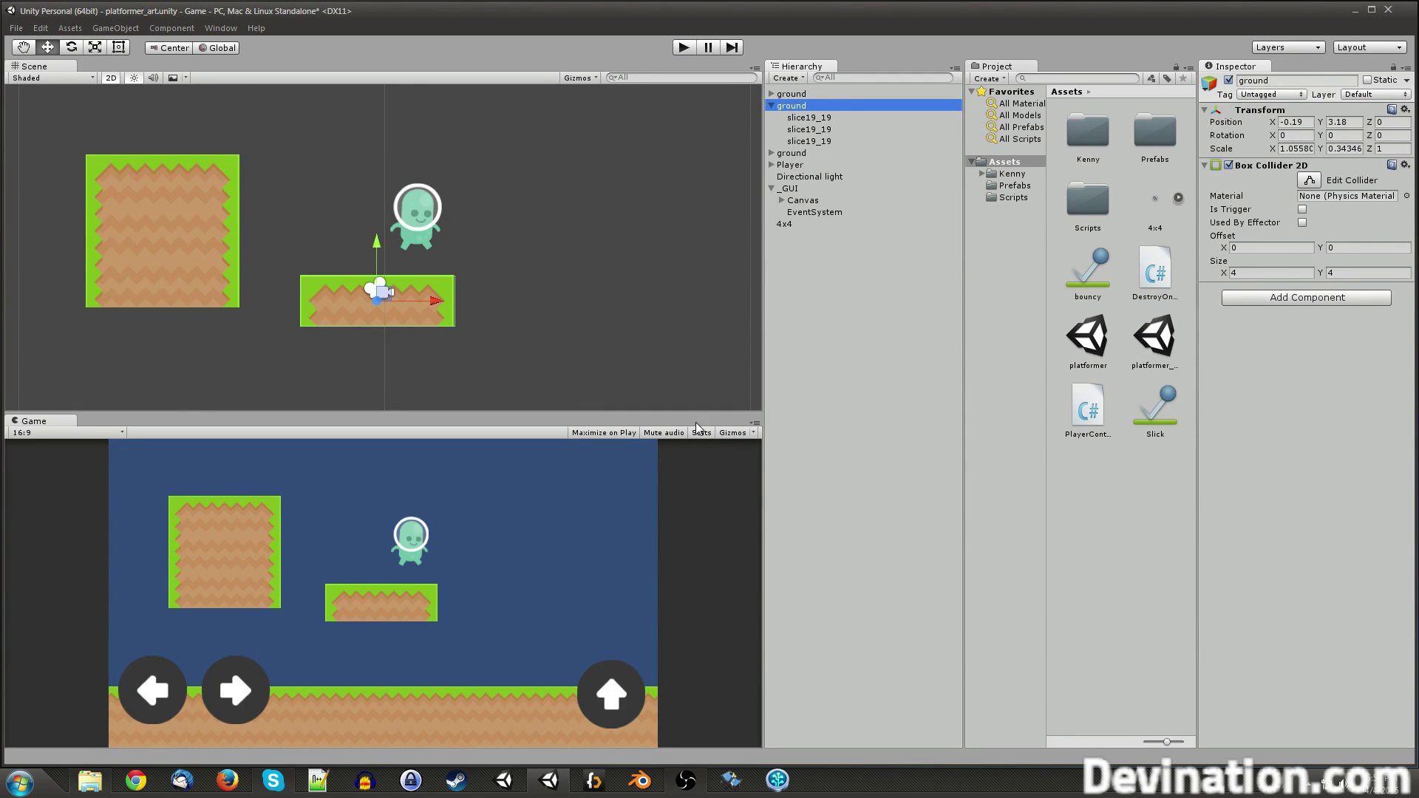
left_click(1232, 298)
key("BackSpace")
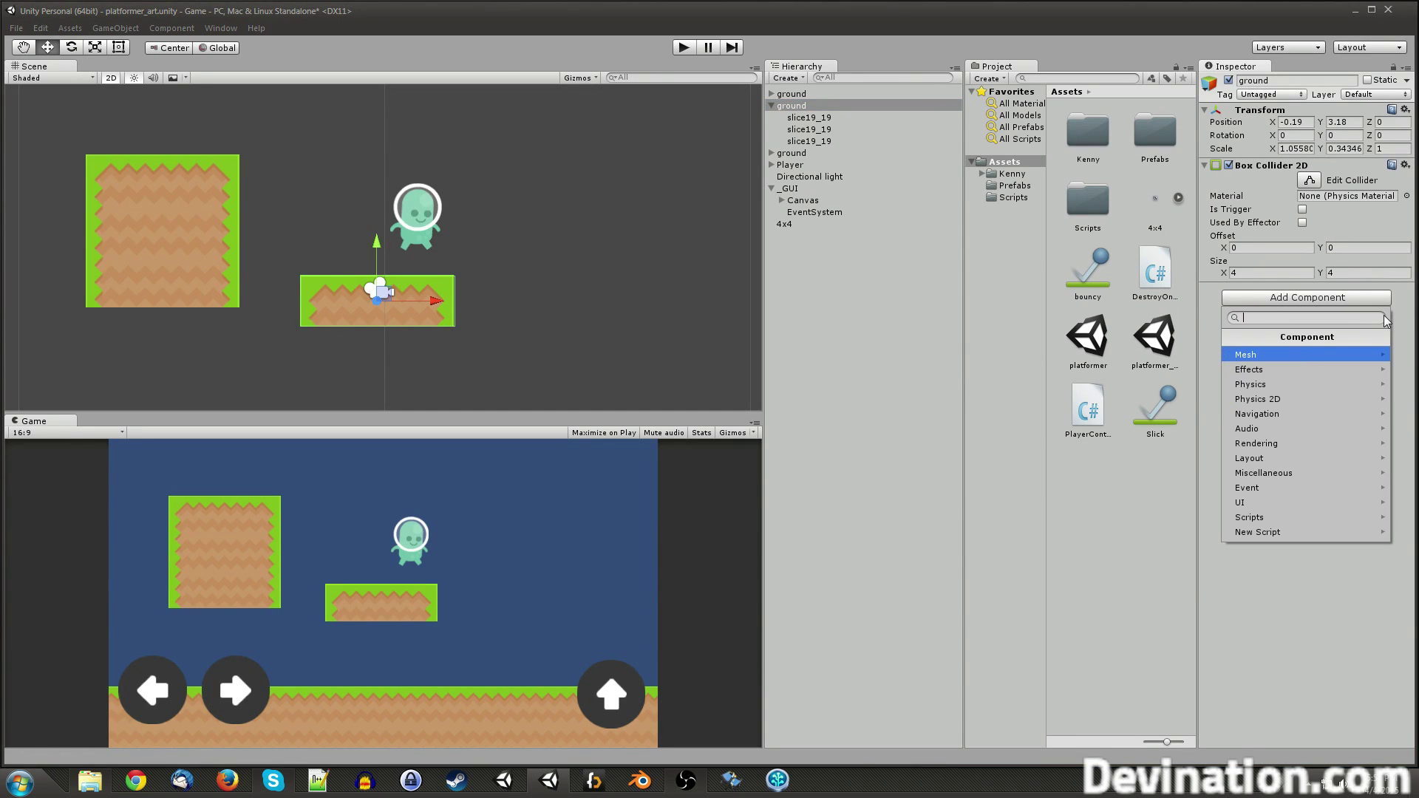
left_click(1259, 404)
scroll(1260, 414, "down", 1)
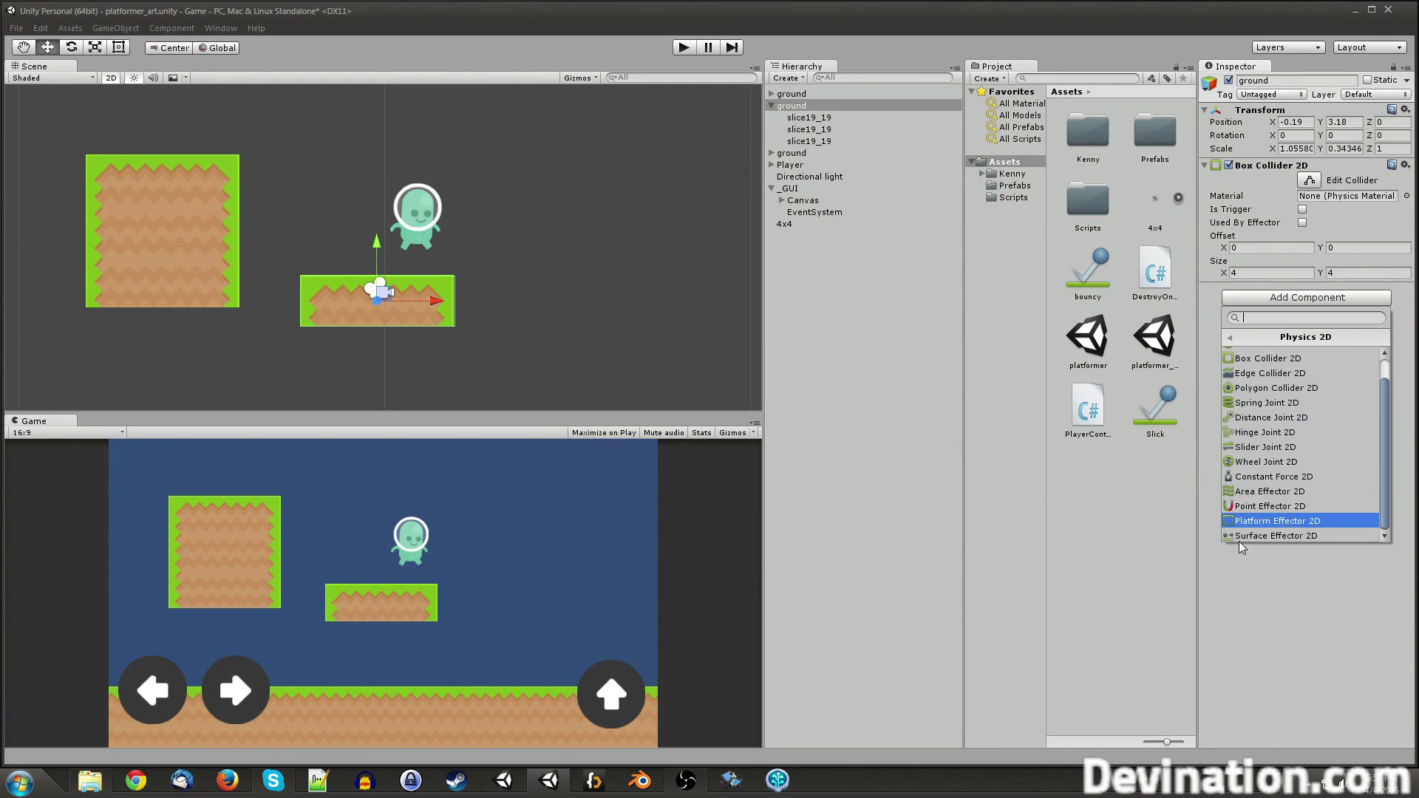
type("effec")
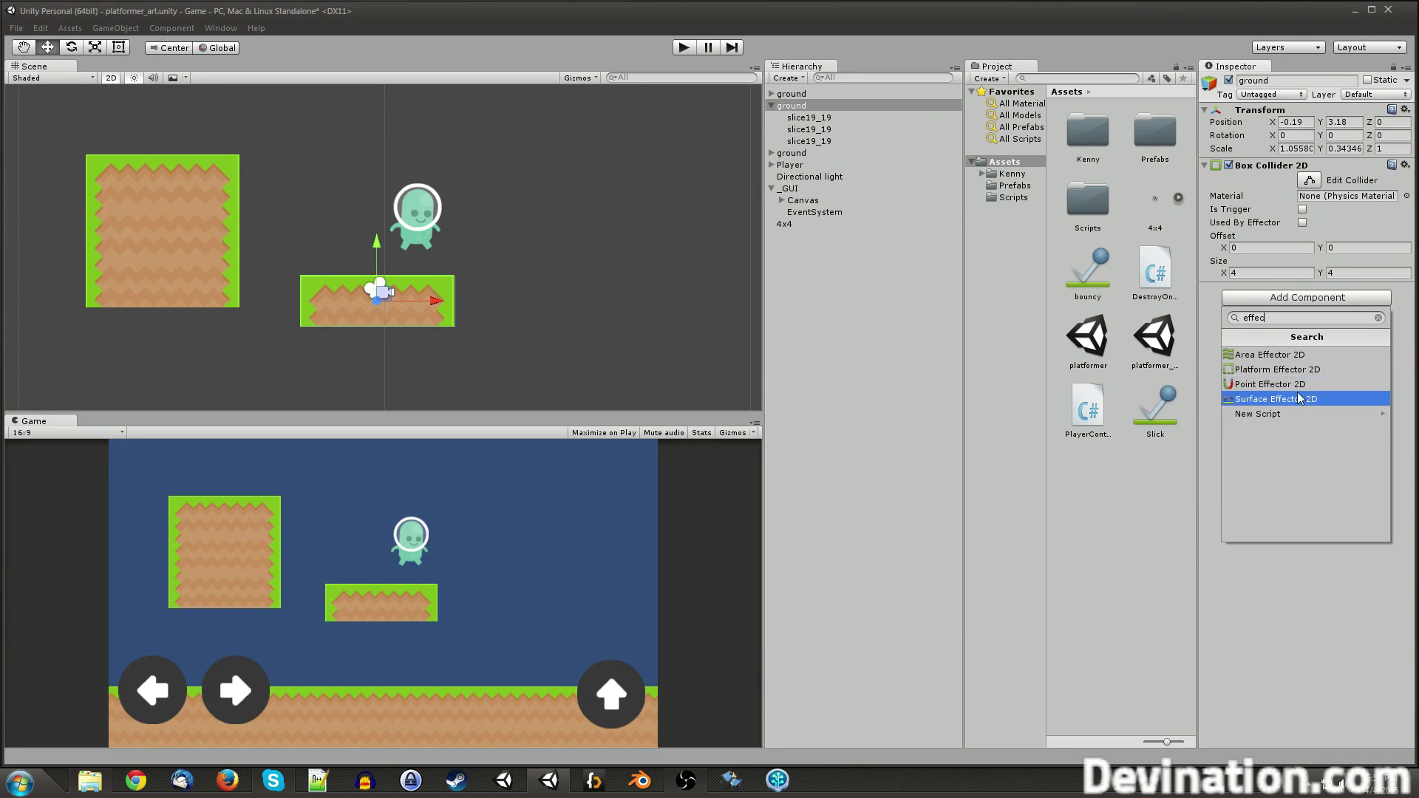
left_click(1314, 371)
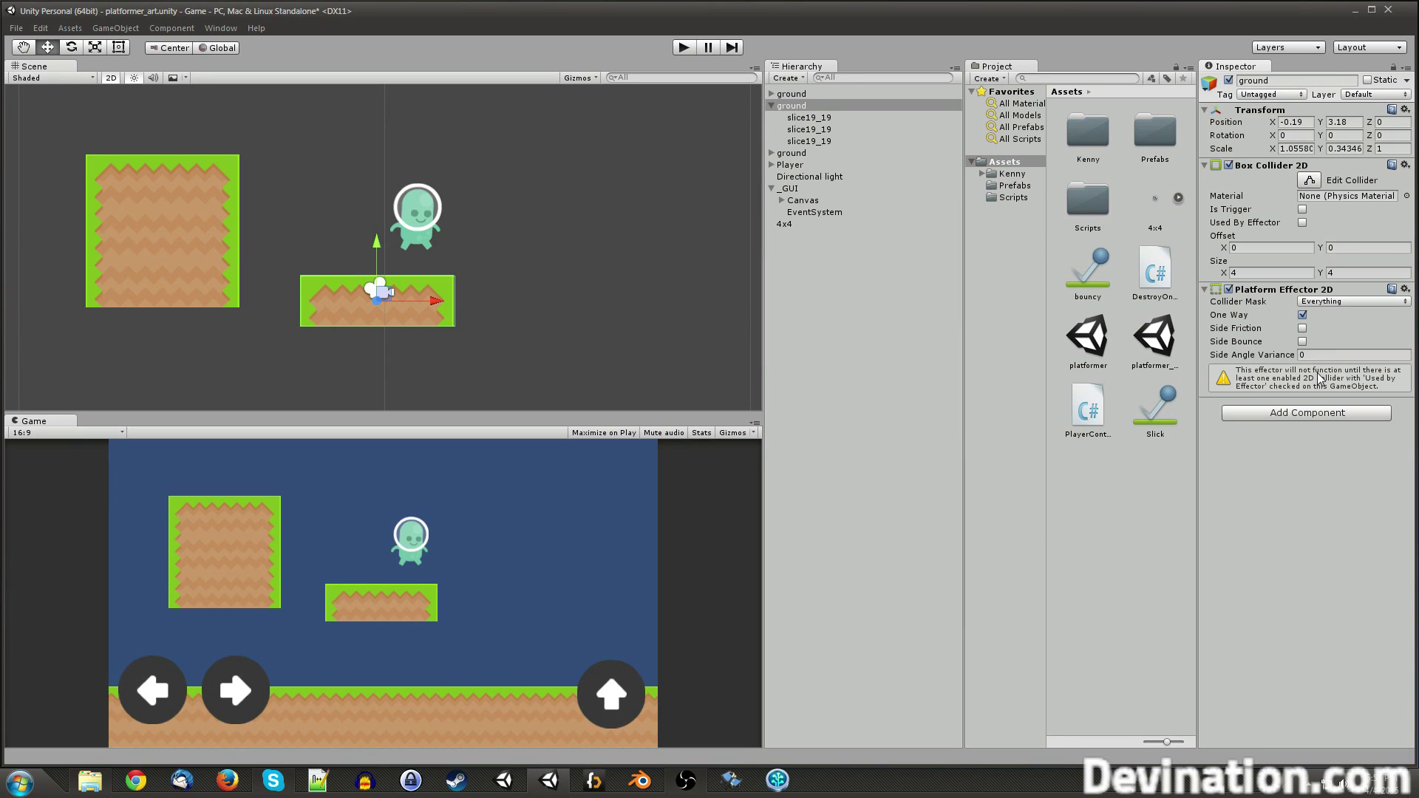
left_click(1303, 224)
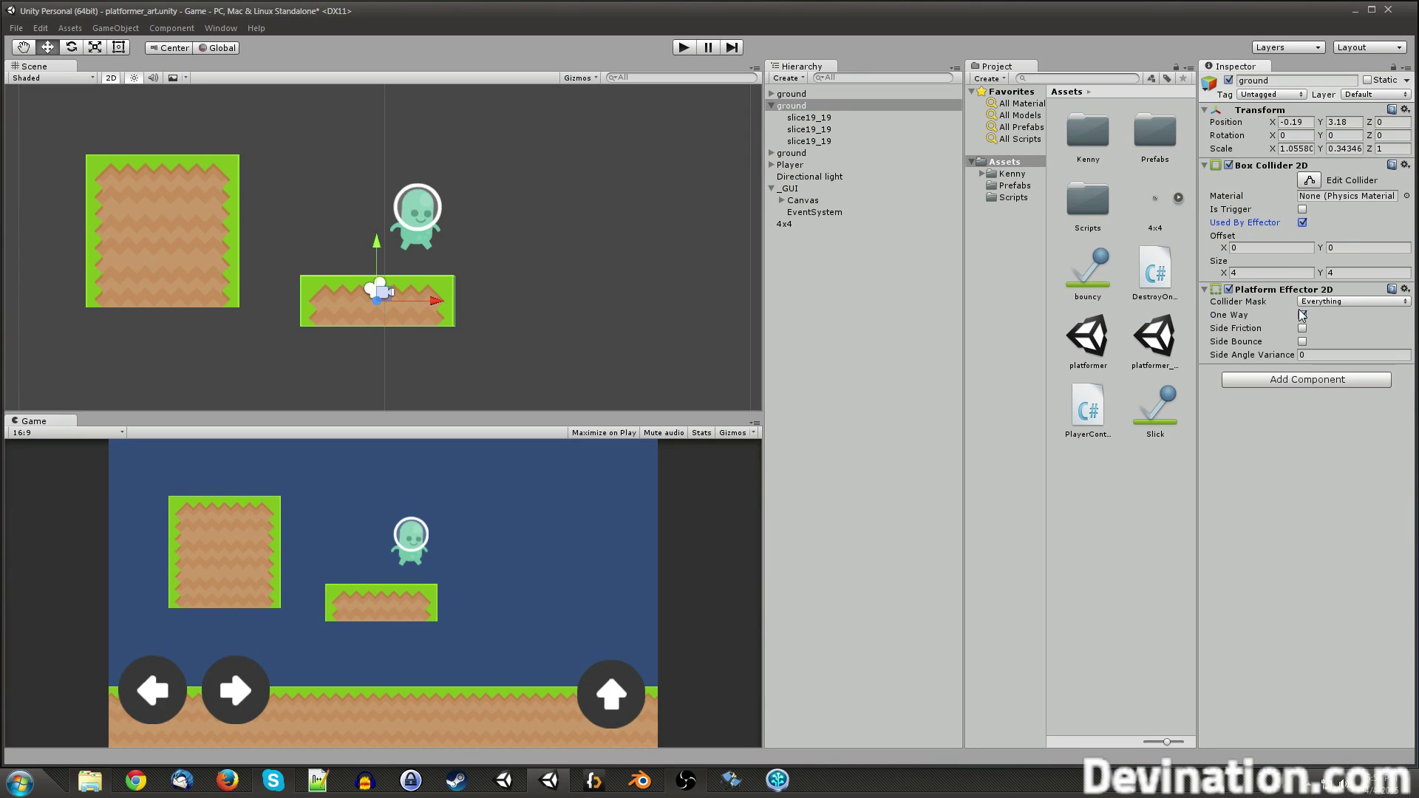
Step: Play-test the one-way platform by moving the player off it and jumping back up through it from below
left_click(681, 48)
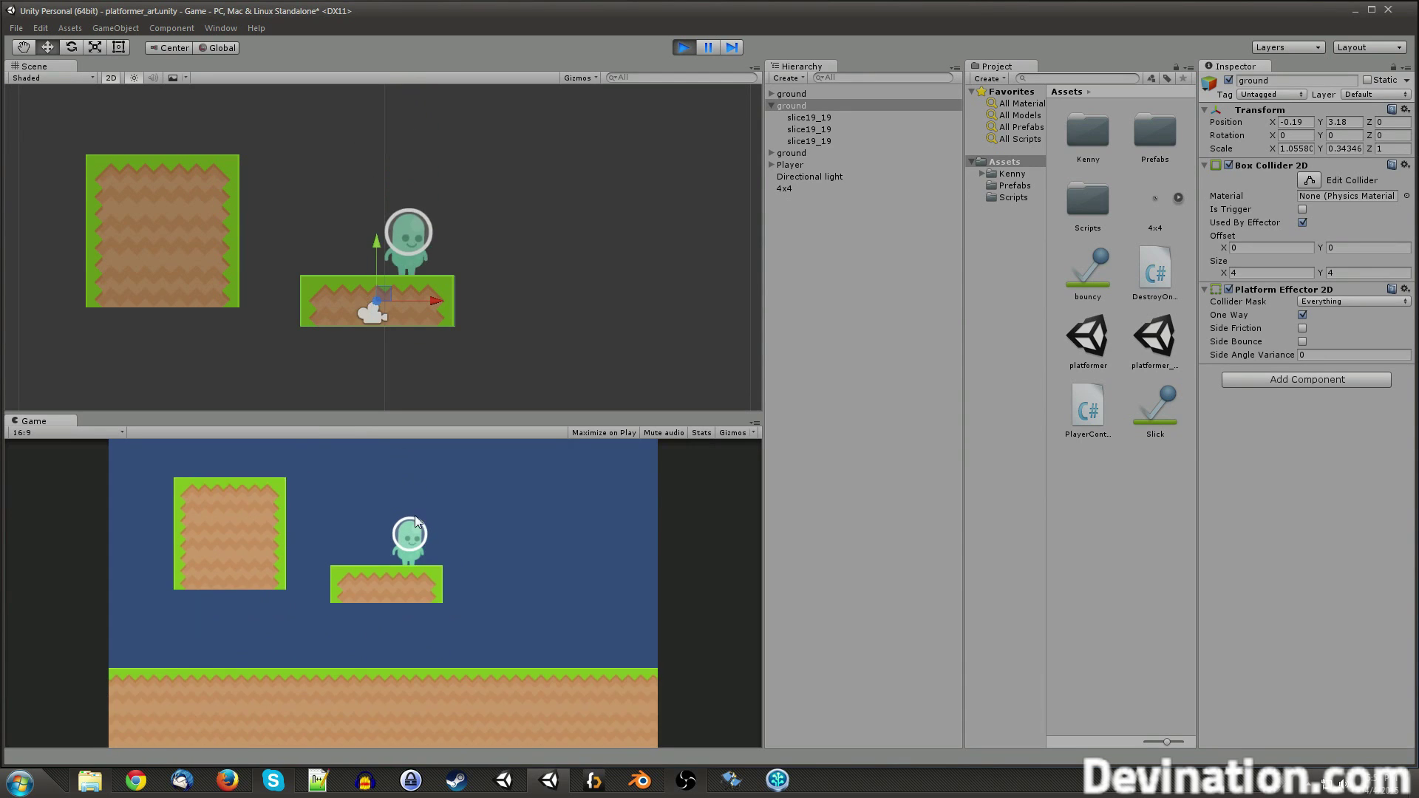
key("Right")
key("Left")
key("space")
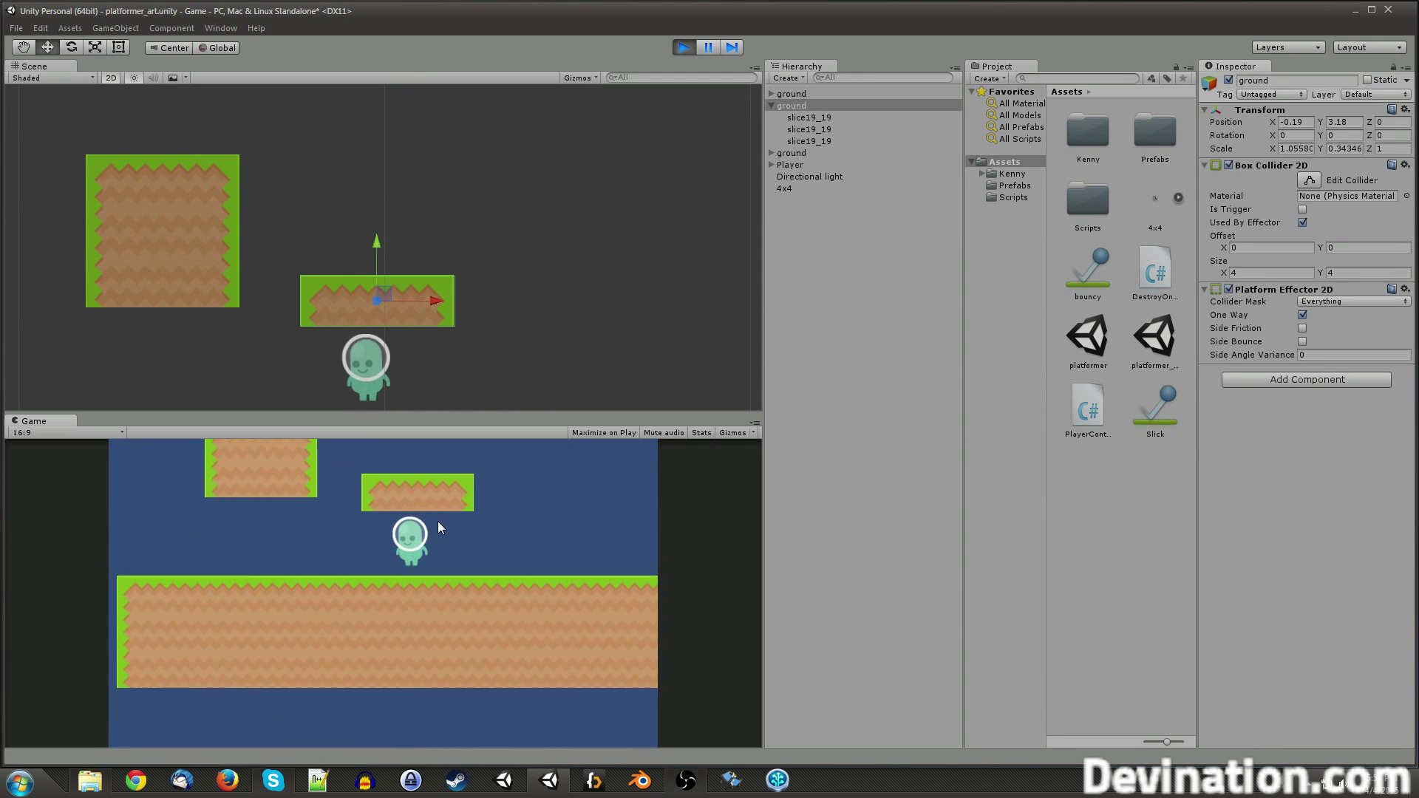
key("Right")
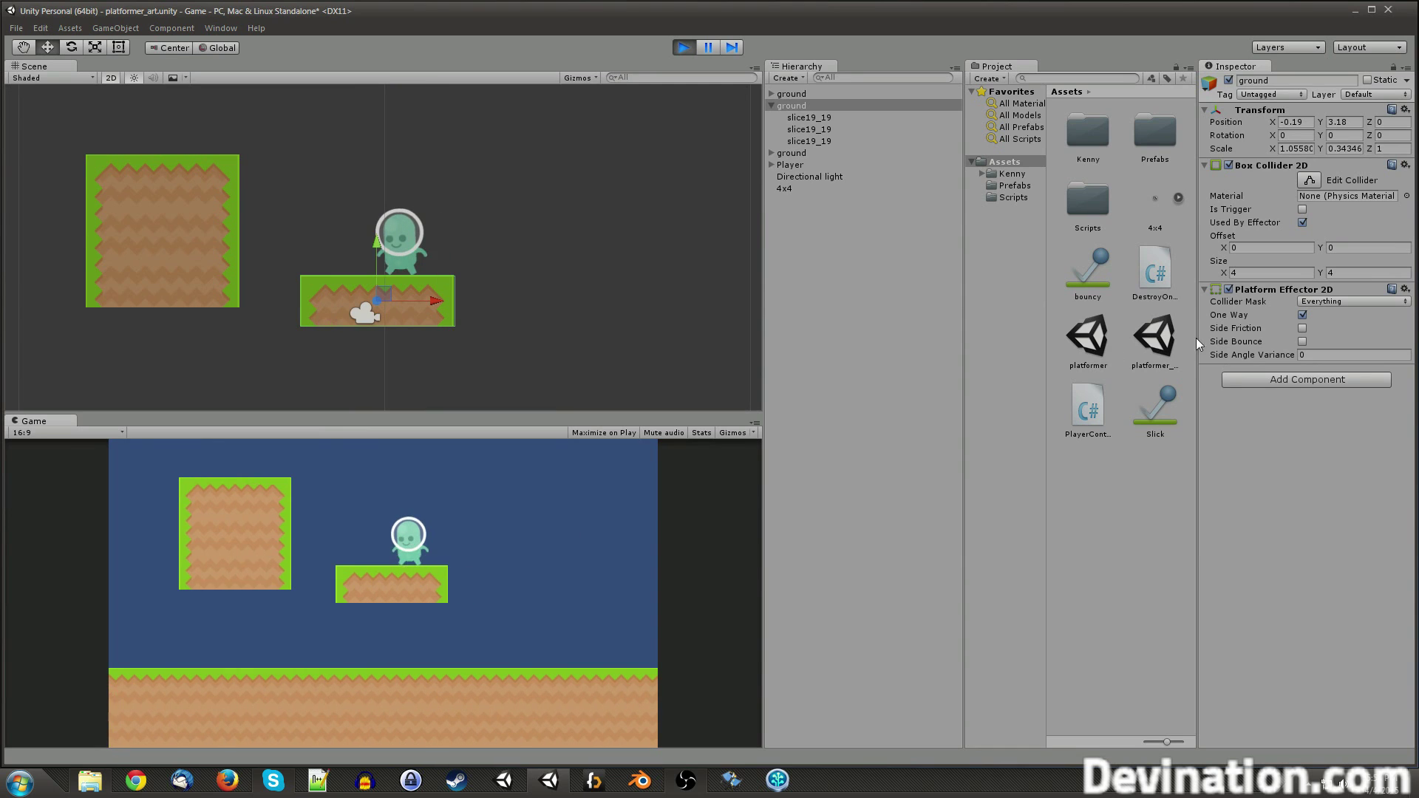
Step: Turn off One Way on the platform effector in the running game, test the player around the platform, and stop the game
left_click(1302, 315)
key("Right")
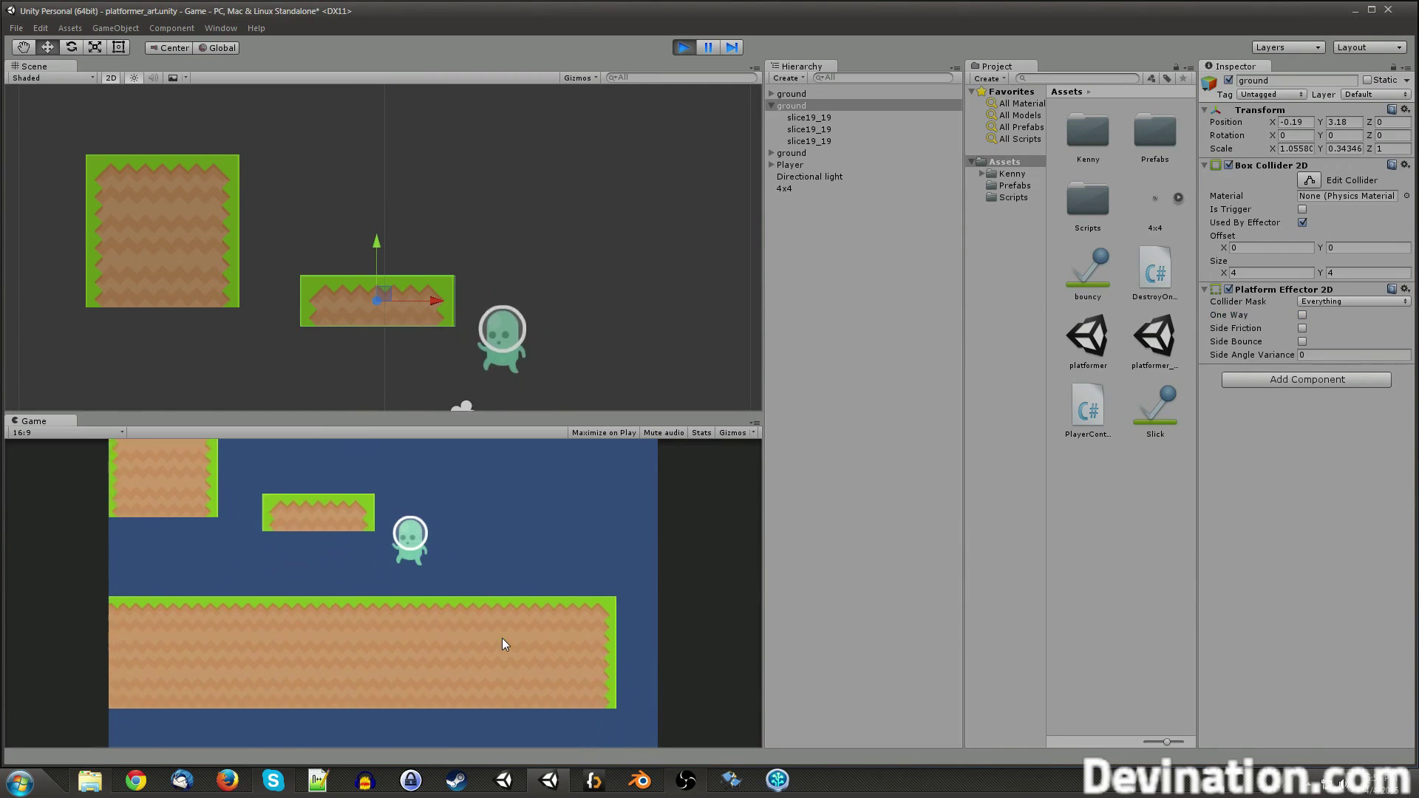
left_click(684, 48)
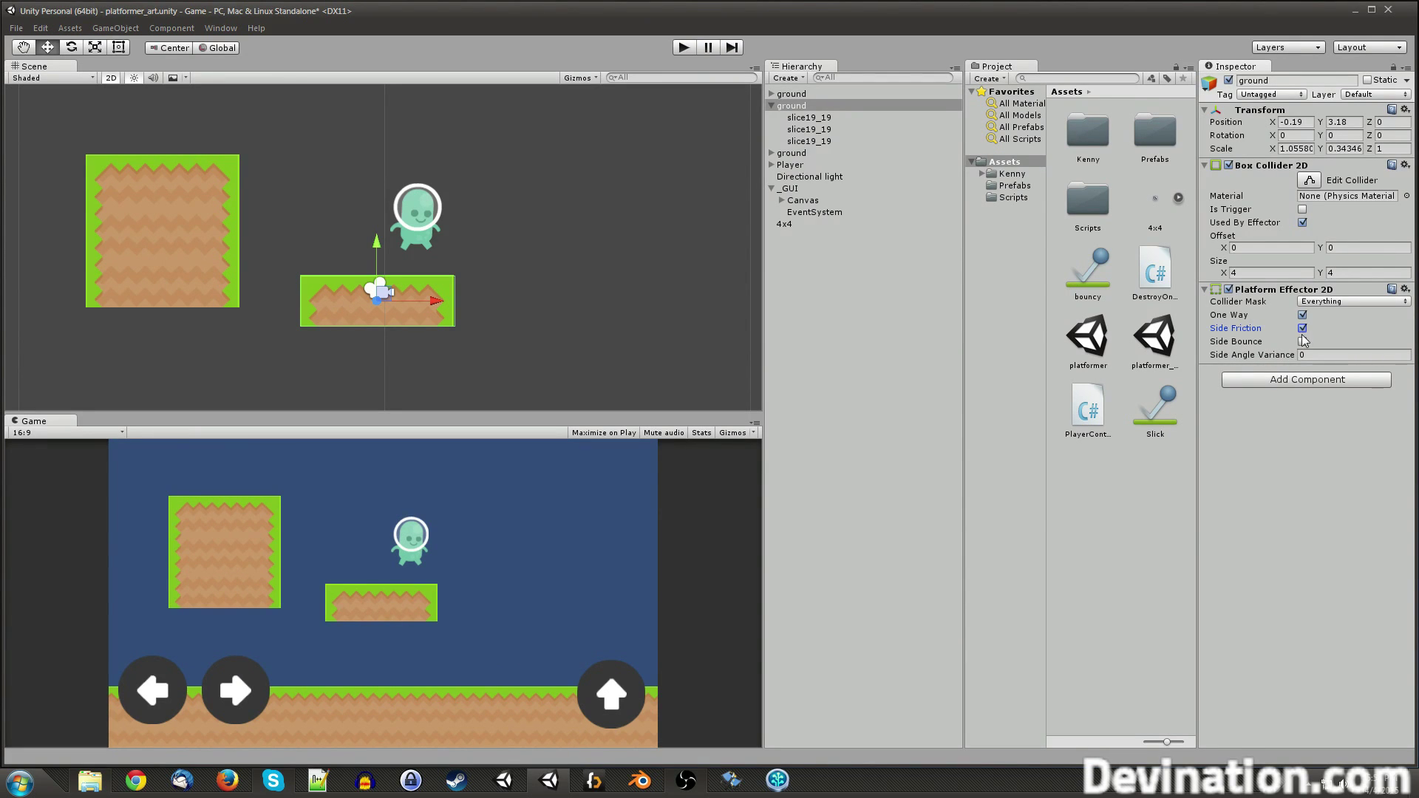
Step: Enable Side Friction on the platform effector and play-test the player against the platform's side
left_click(682, 48)
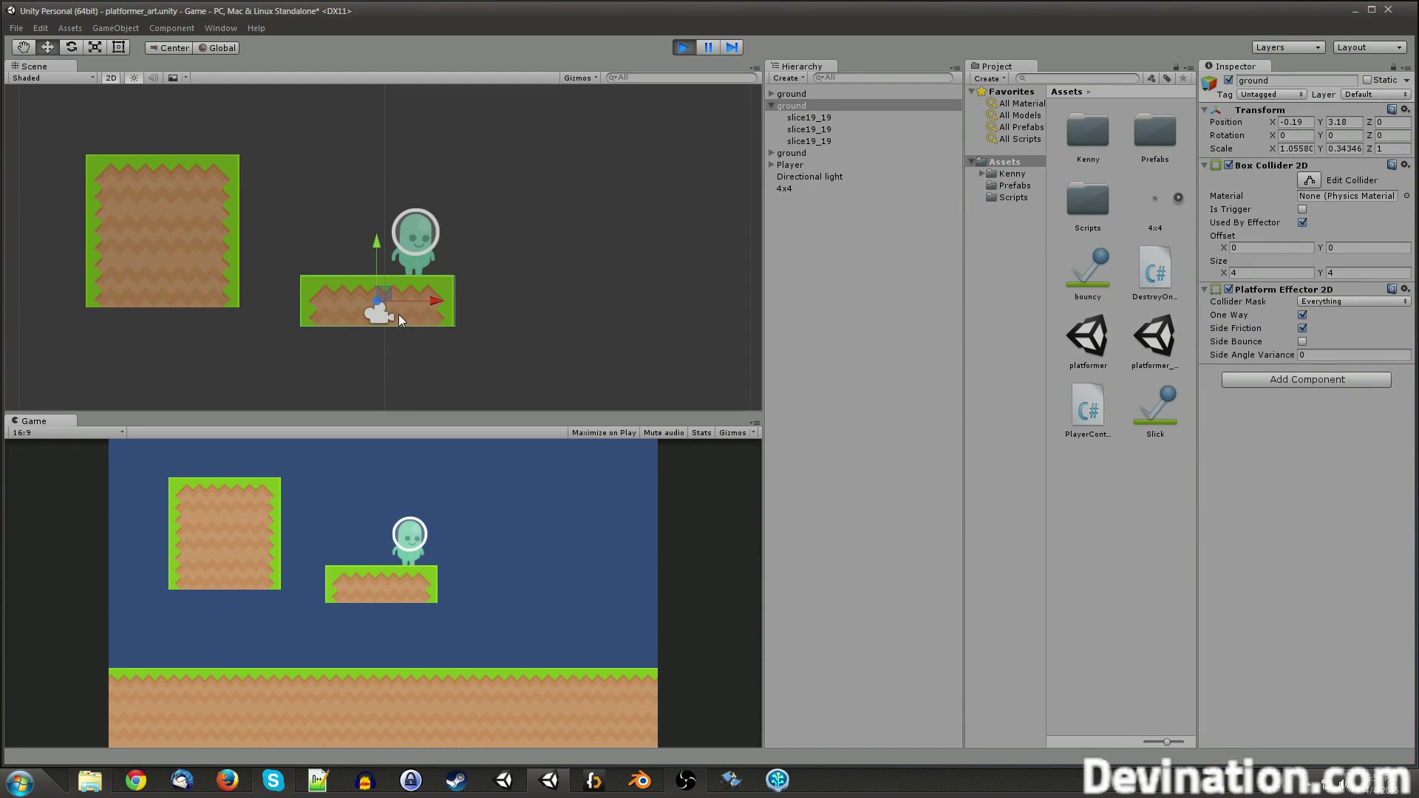
key("Left")
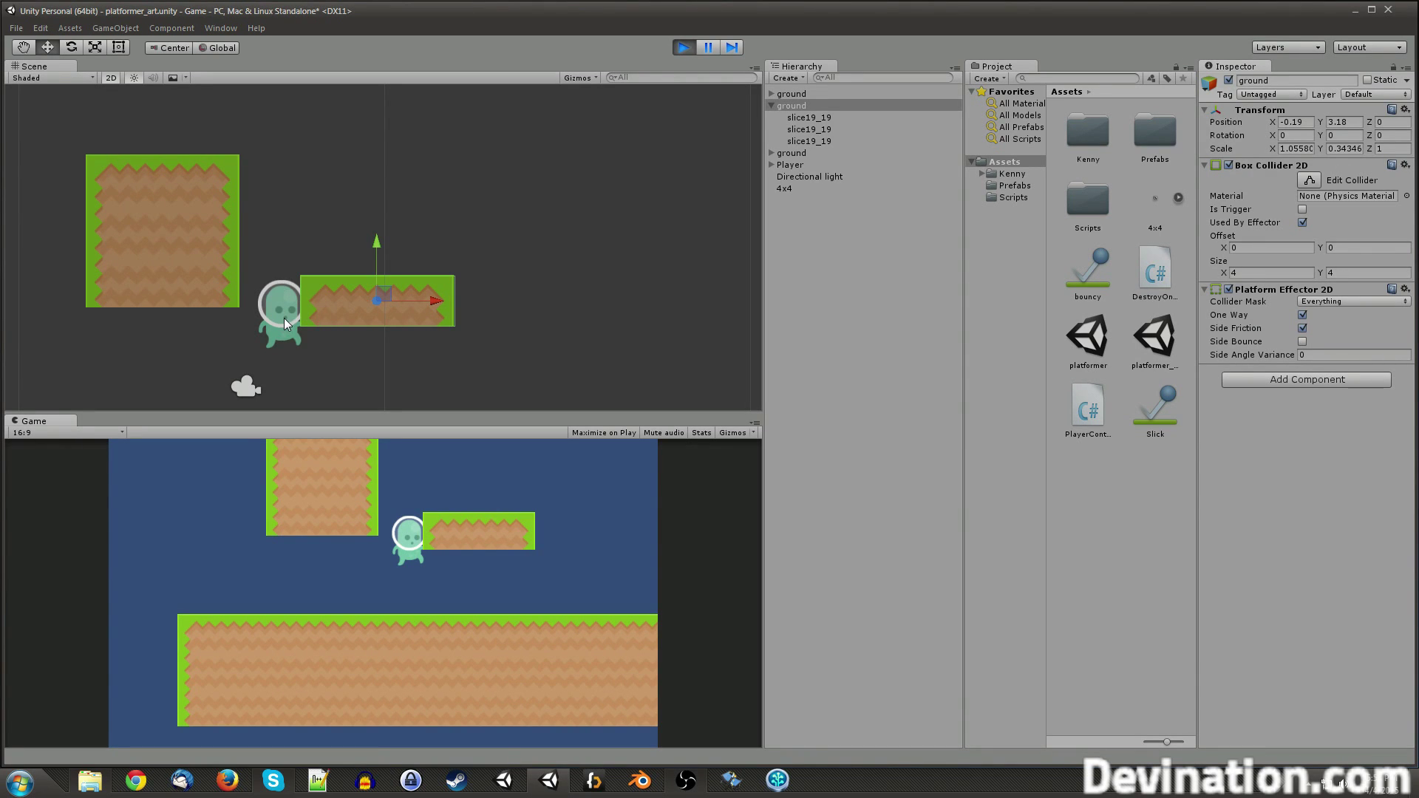
key("Right")
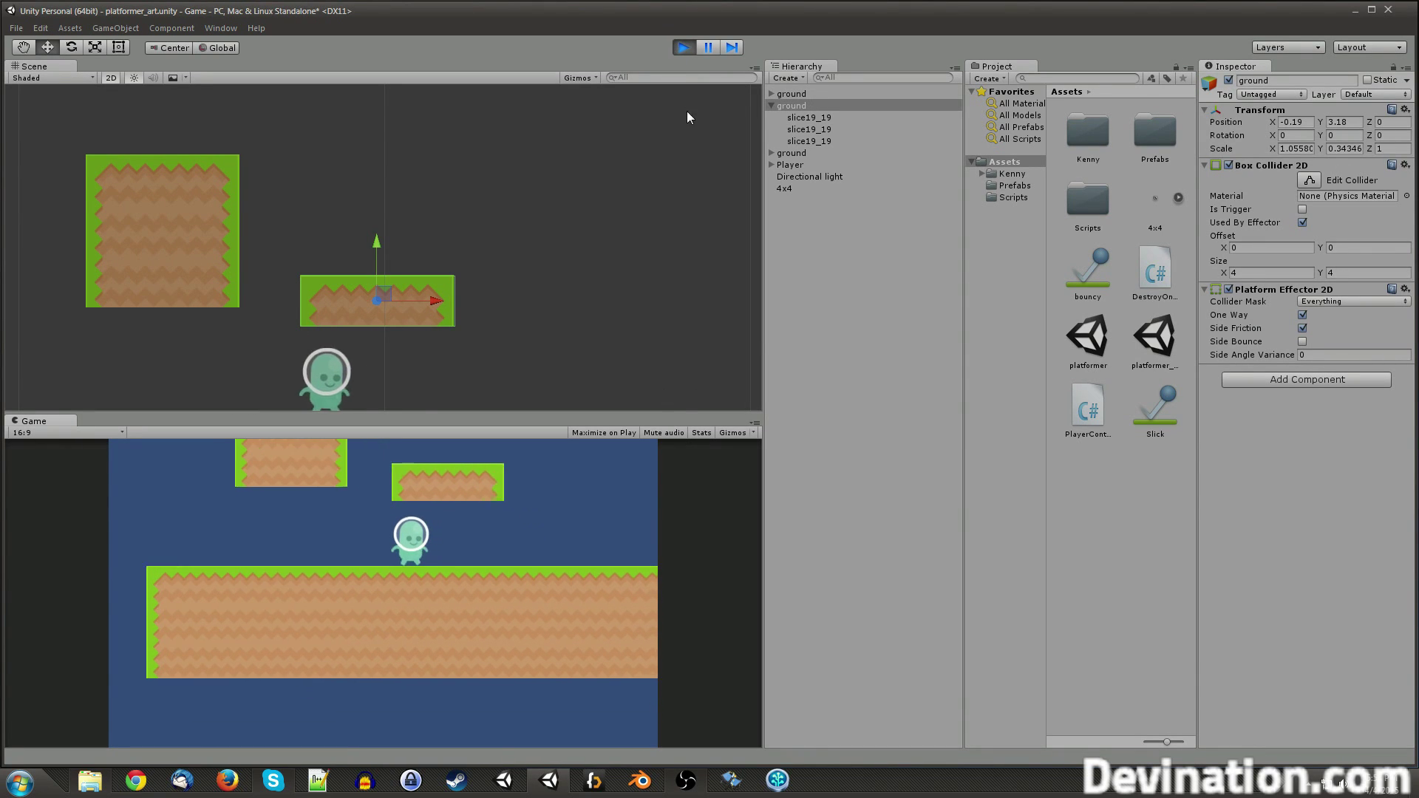
key("space")
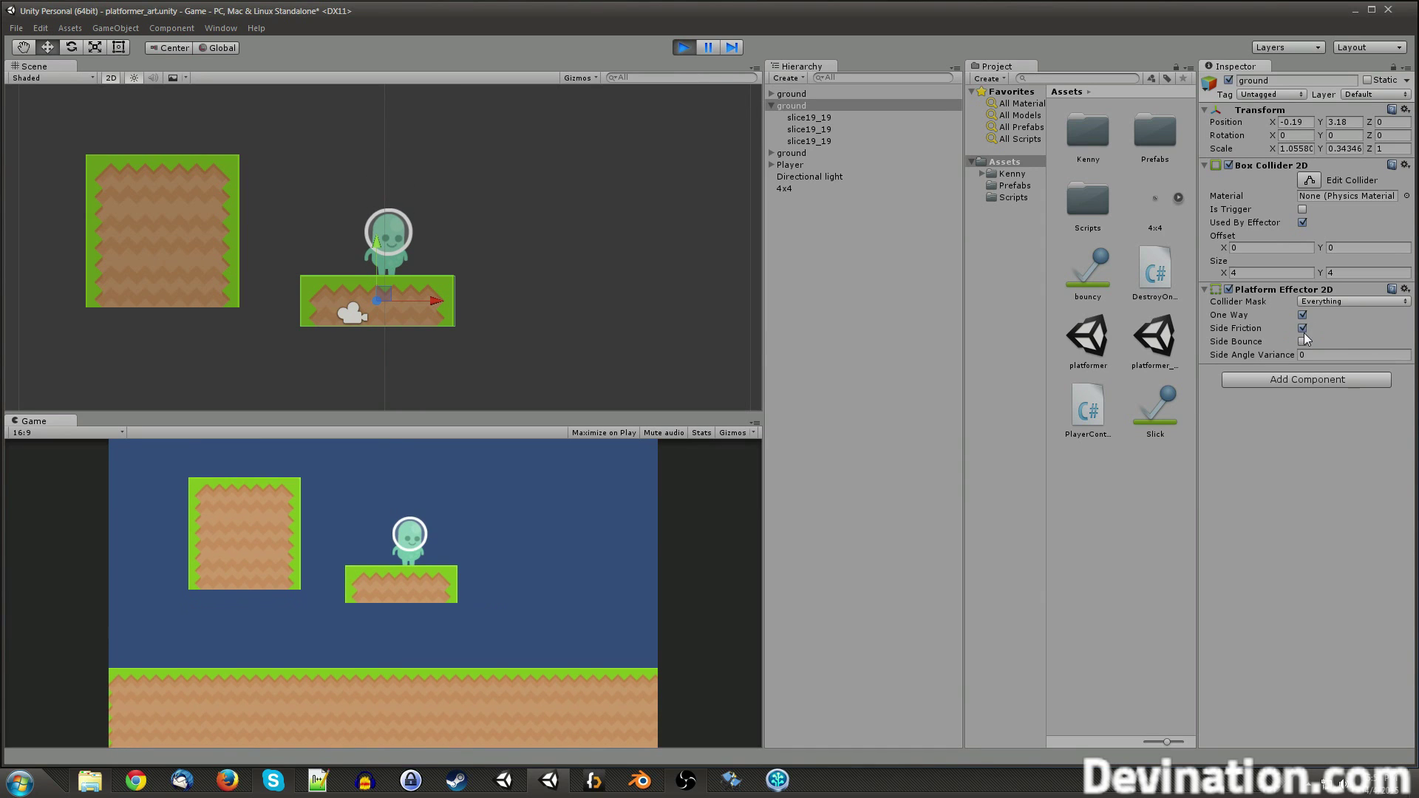
Step: Turn off Side Friction in the running game and retest the player, then stop the game and disable it in edit mode
left_click(1302, 327)
key("Left")
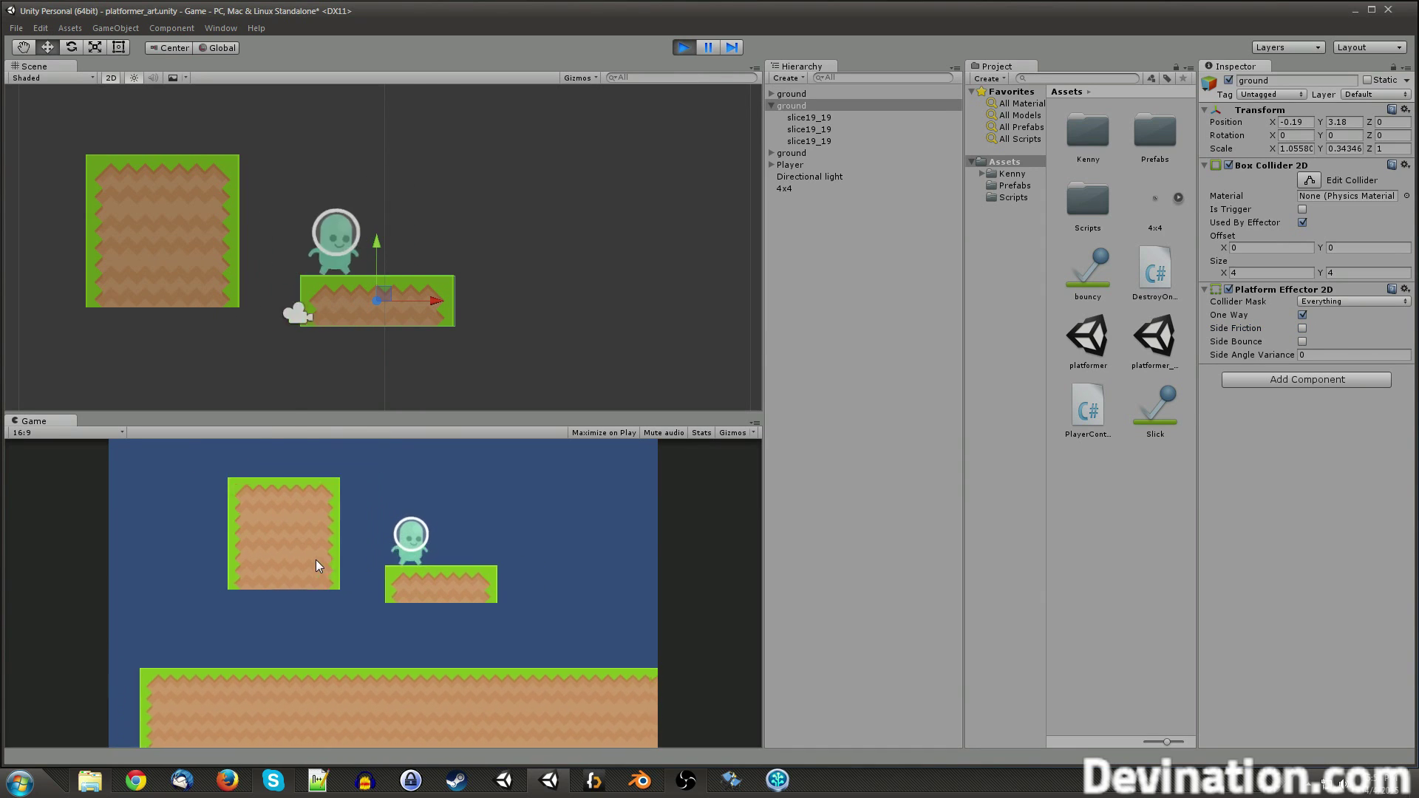
key("Right")
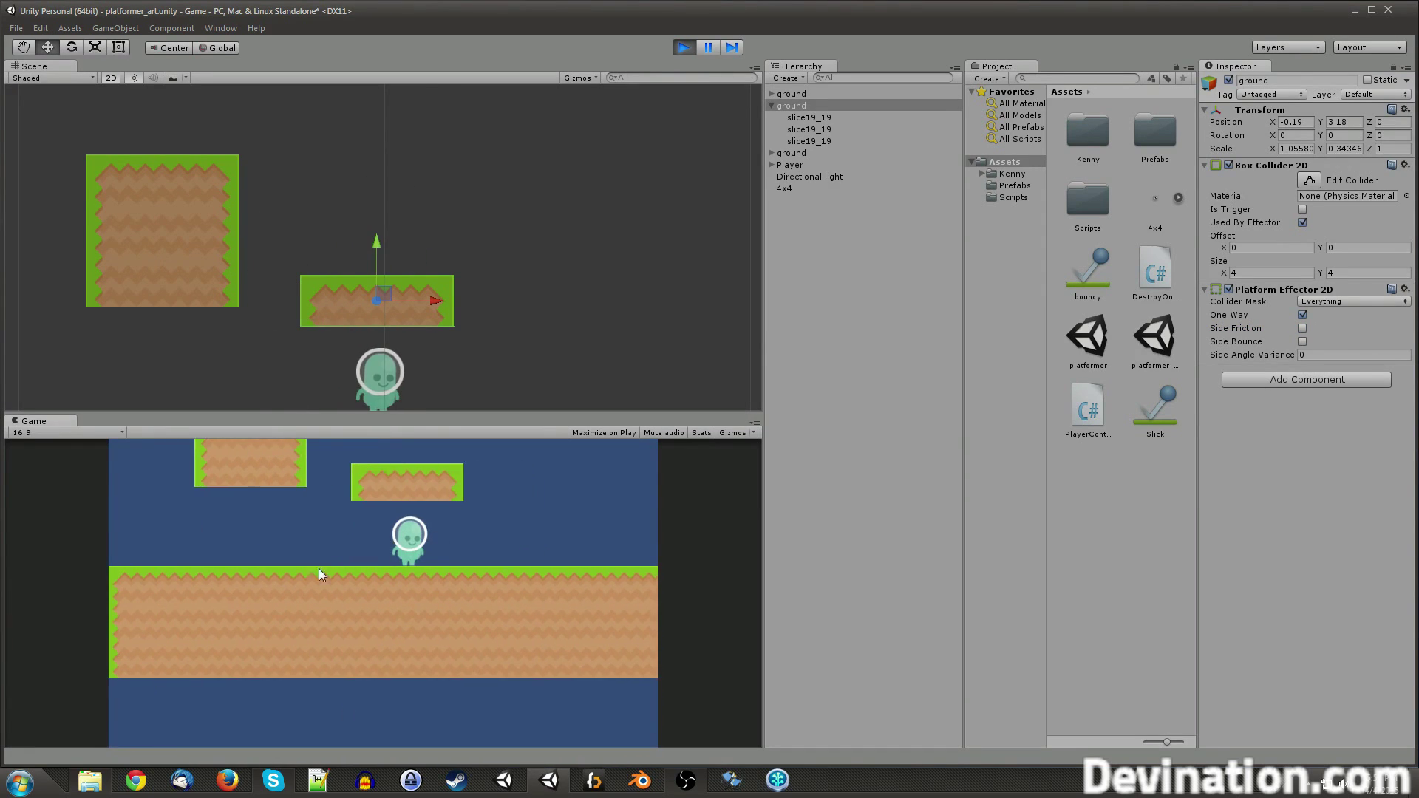
left_click(684, 47)
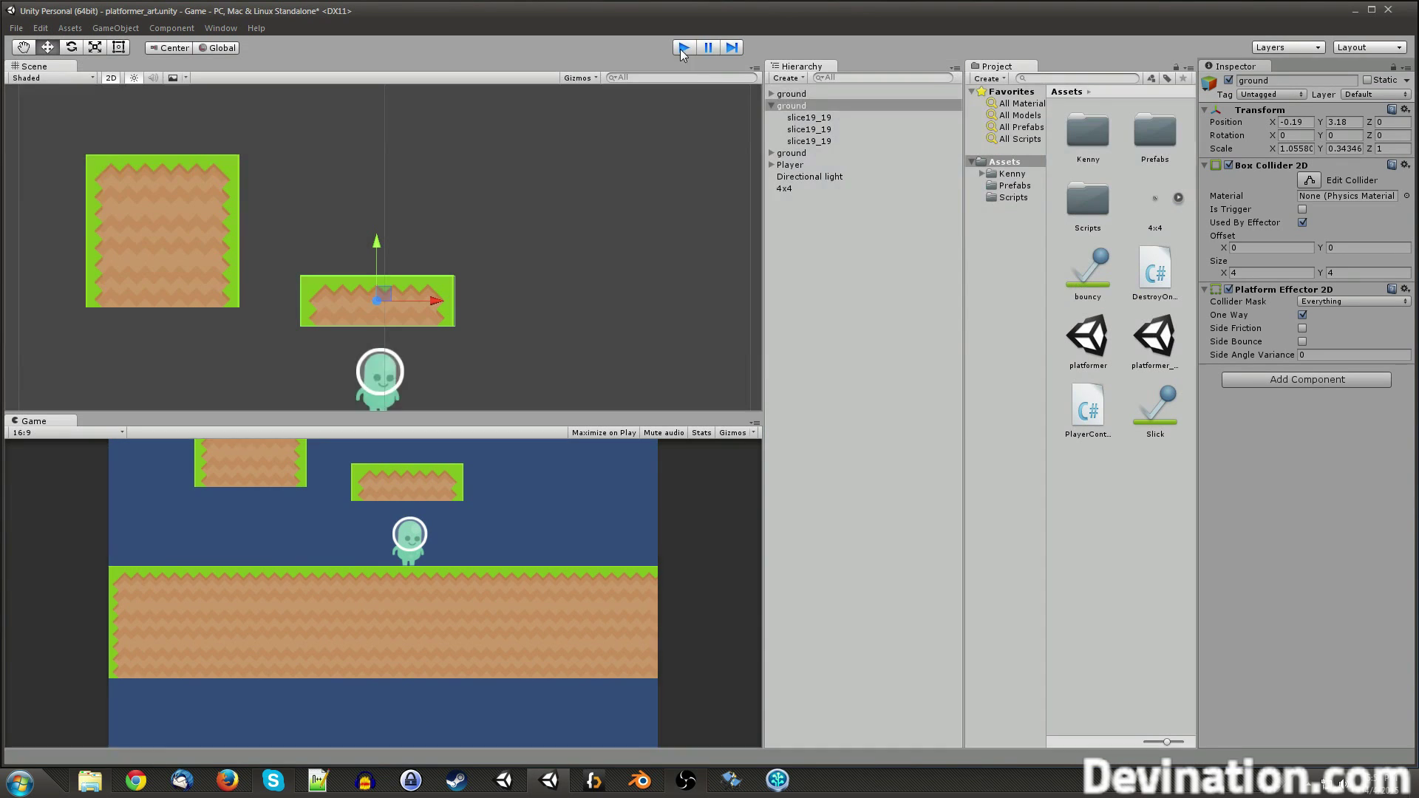
left_click(1303, 330)
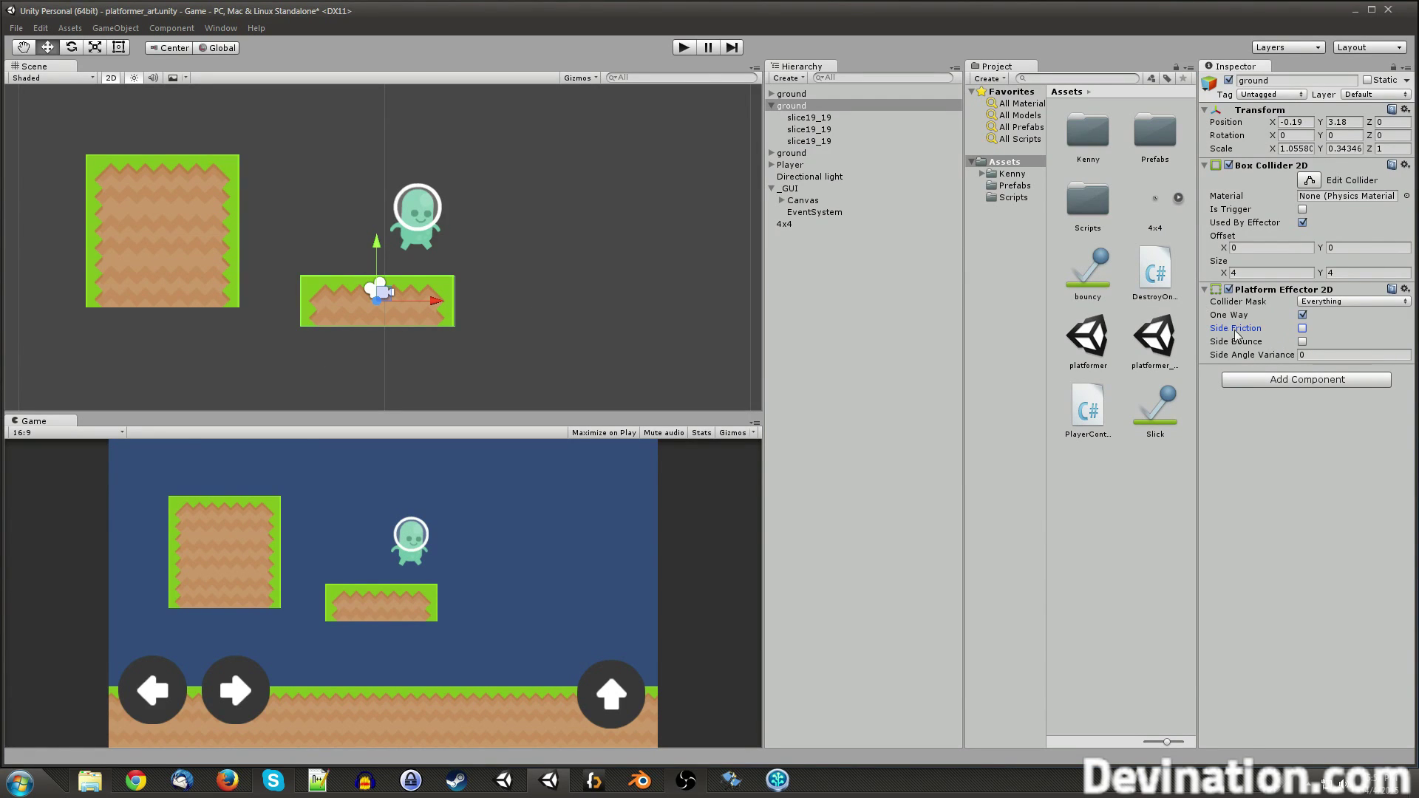
Step: Assign the bouncy physics material to the small platform's Box Collider 2D and briefly play-test it
mouse_move(1241, 334)
left_click(1086, 285)
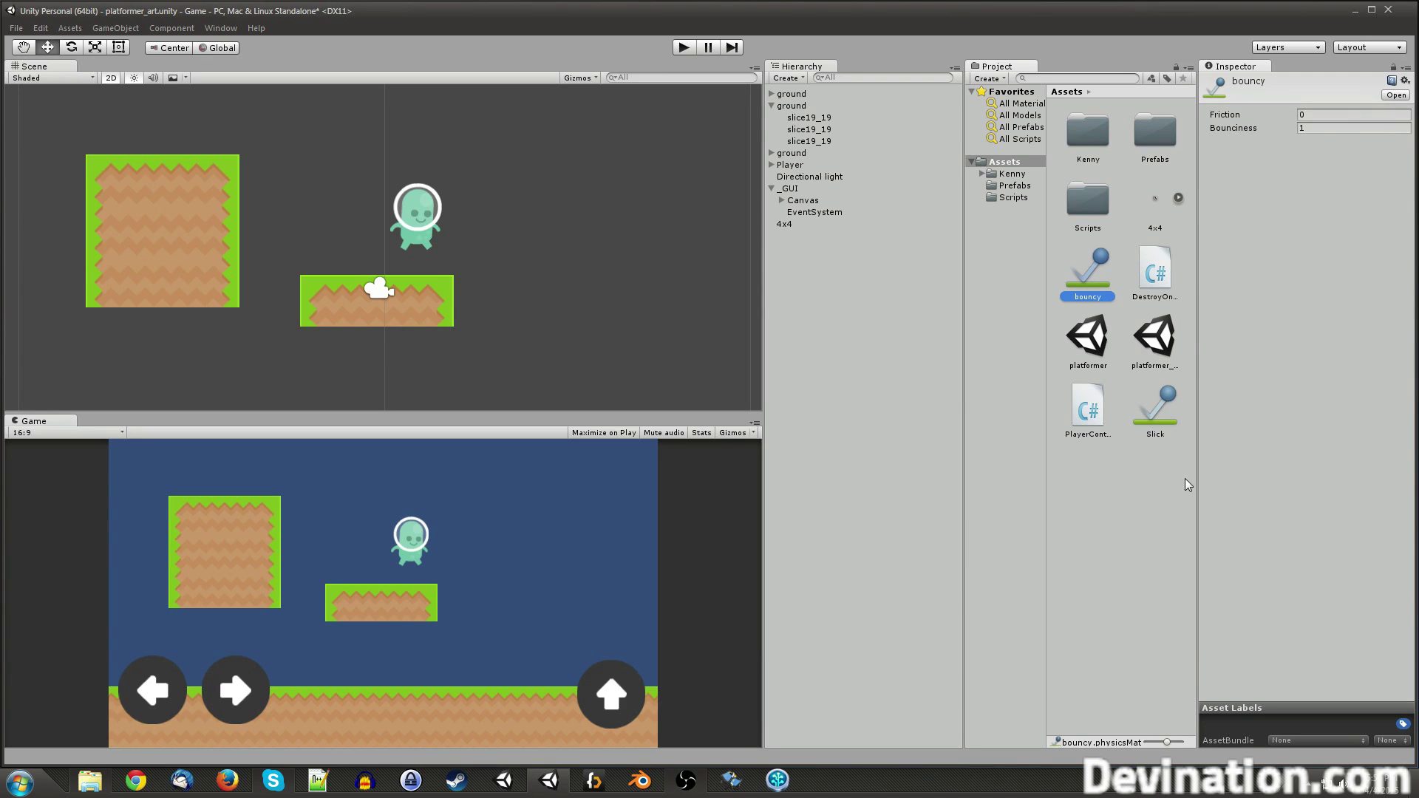
left_click(806, 107)
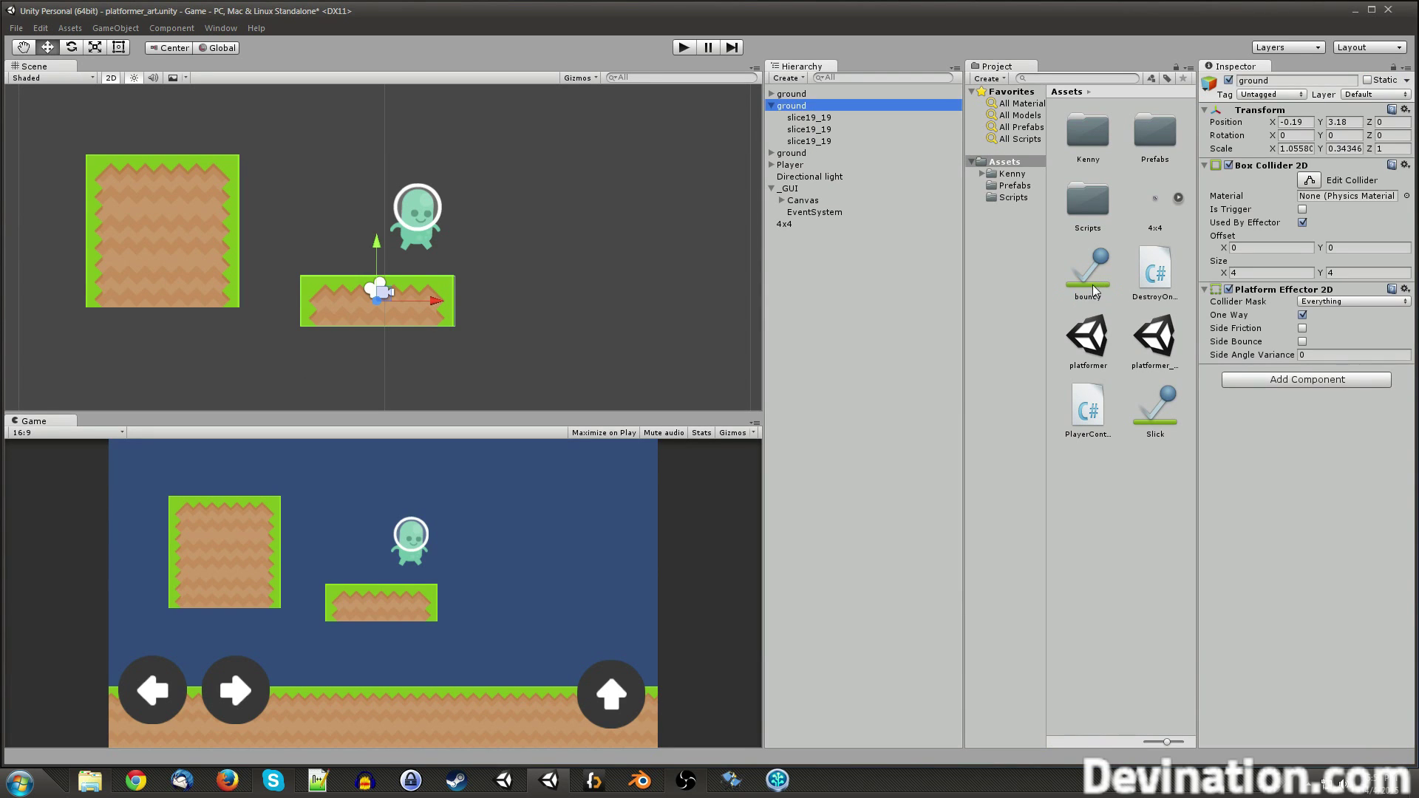
left_click_drag(1092, 289, 1330, 201)
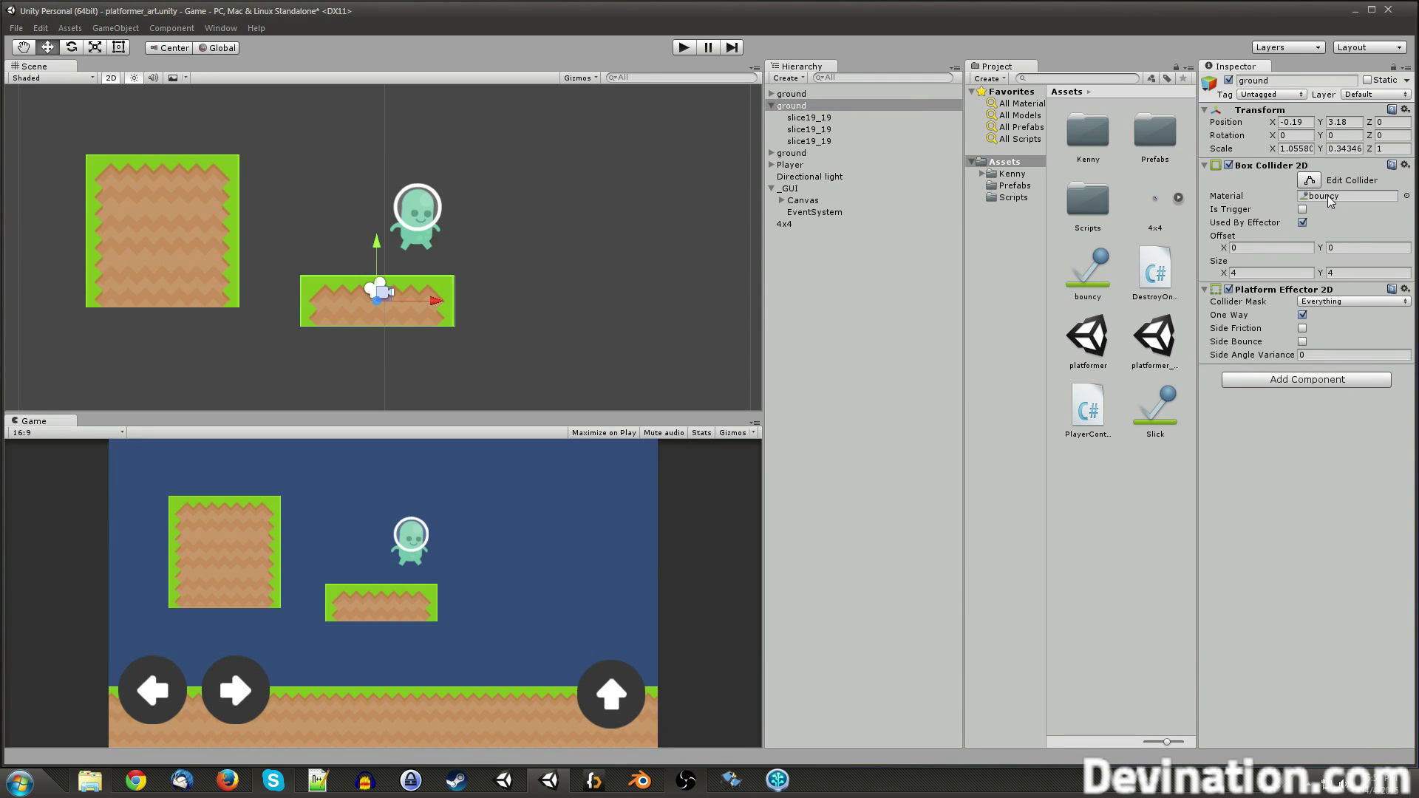
left_click(682, 48)
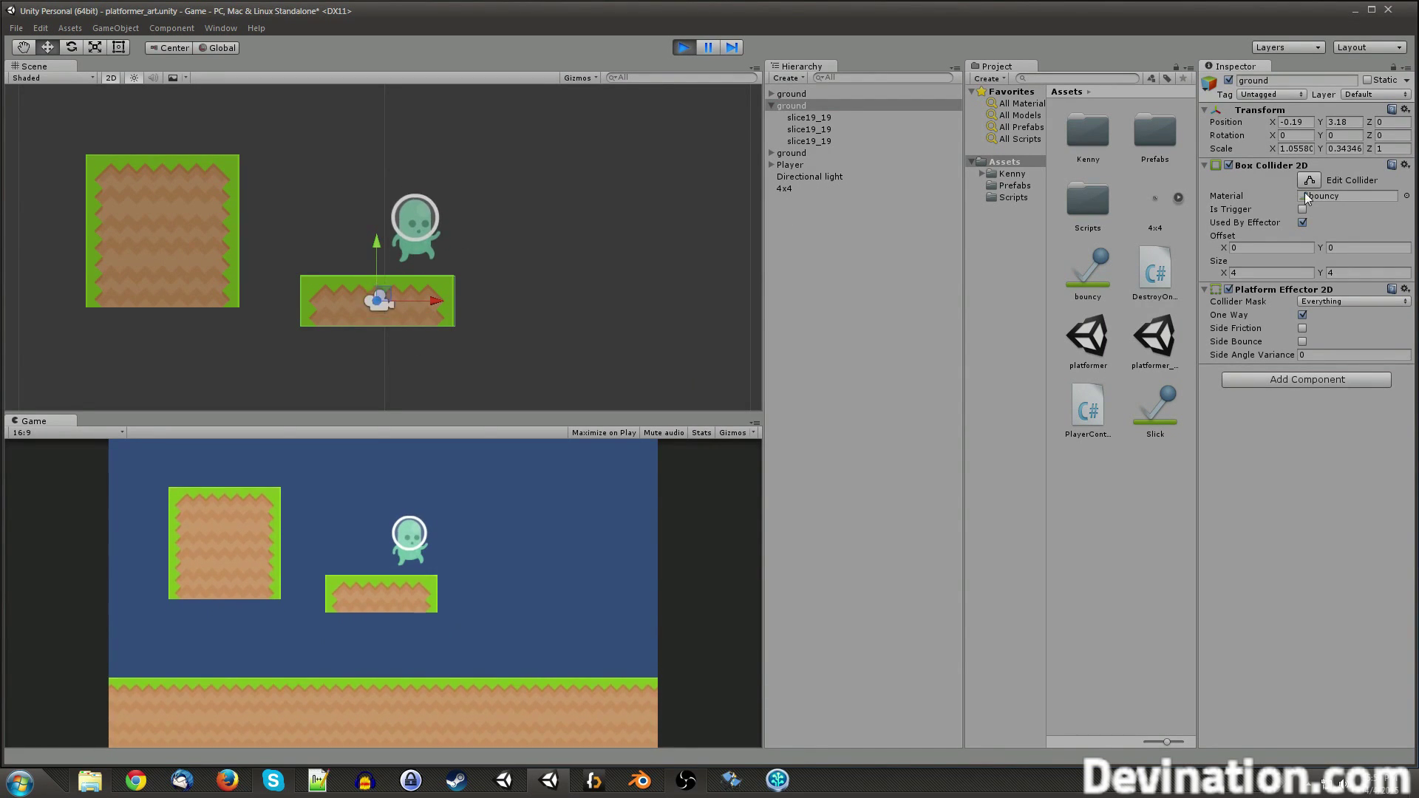
left_click(689, 46)
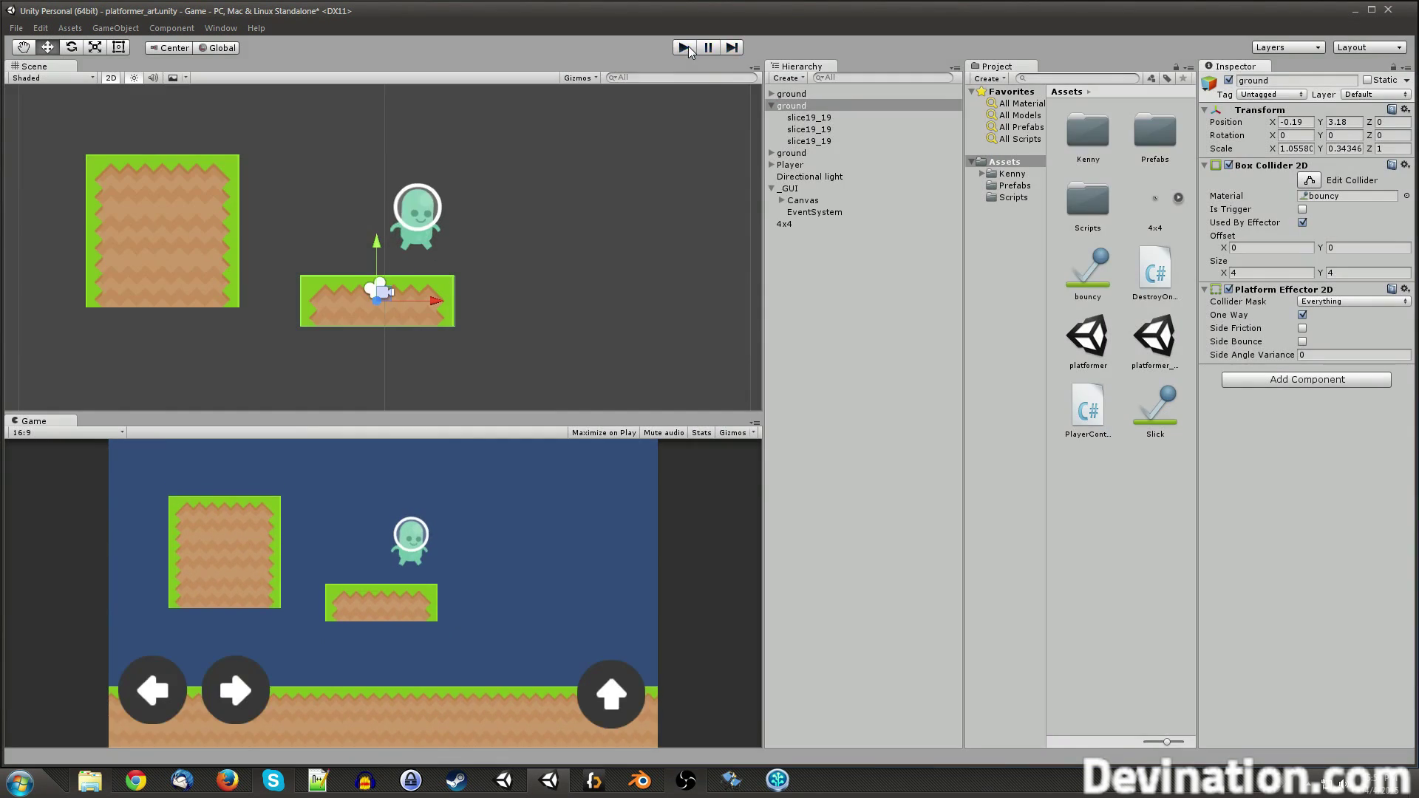
Step: Duplicate the small platform and place the copy to the right of the original at about X 5.3, Y 3.6
middle_click_drag(476, 314, 429, 324)
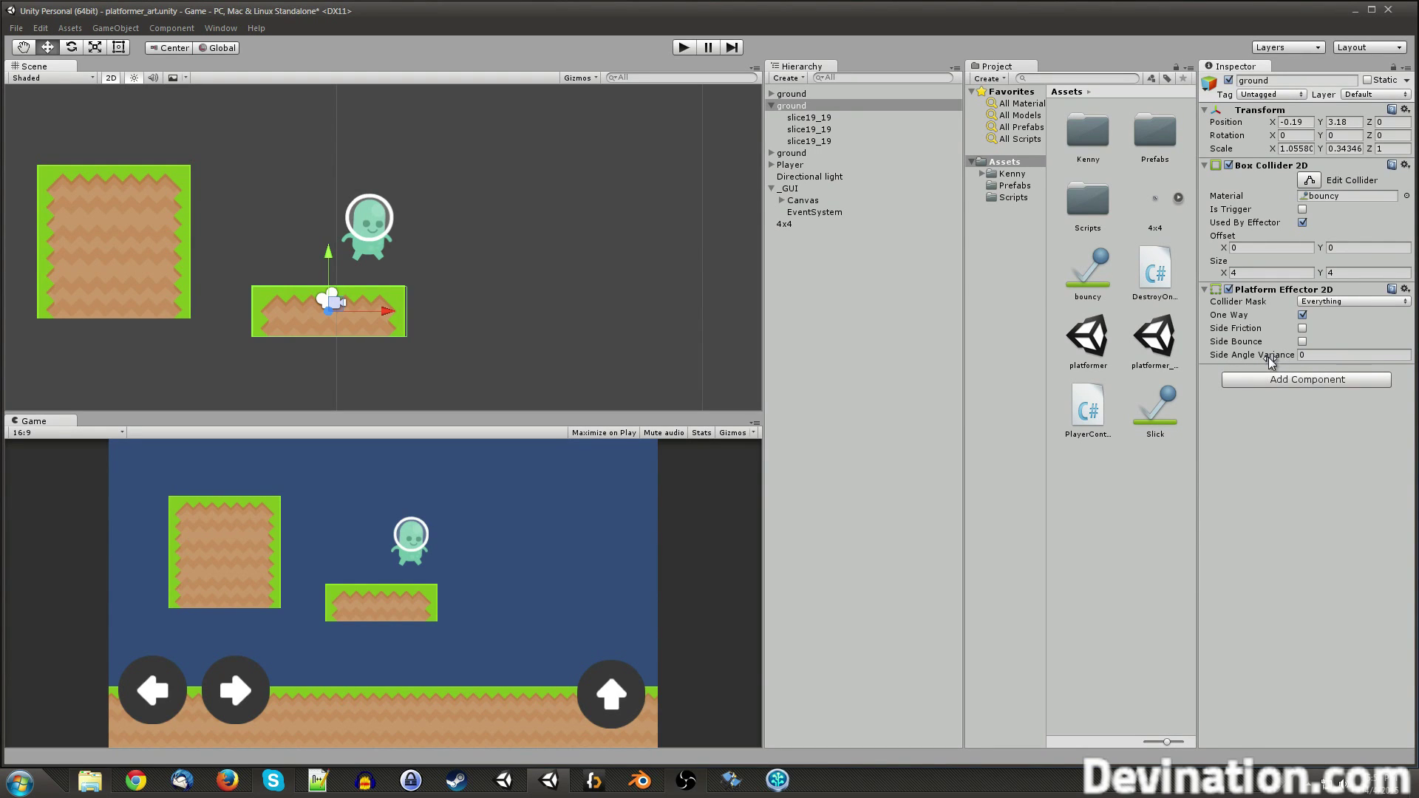
middle_click_drag(432, 275, 382, 284)
key("ctrl+d")
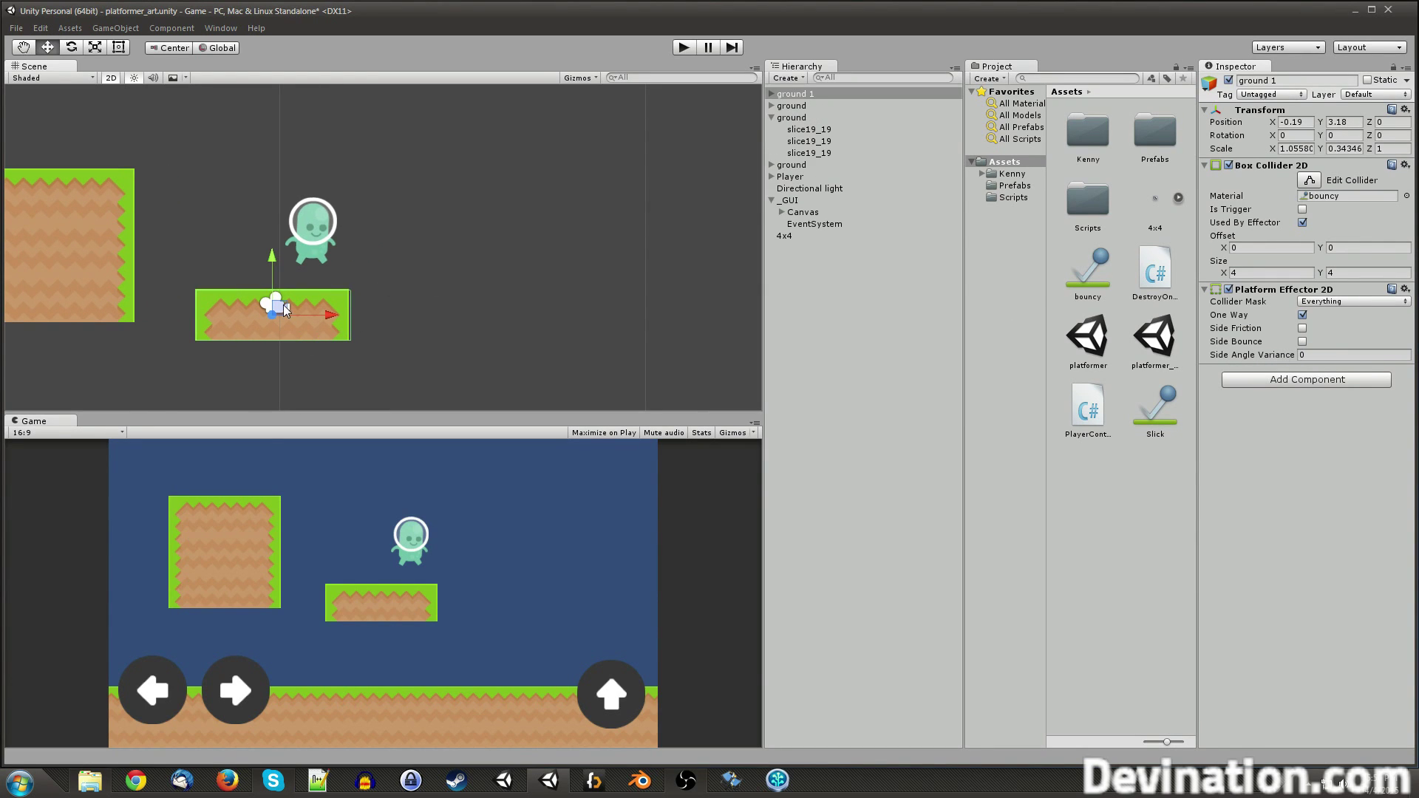
left_click_drag(283, 307, 485, 294)
Step: Tilt the platform copy about 16° counter-clockwise and move it beside the original's right end, at about X 4.18, Y 3.76
key("e")
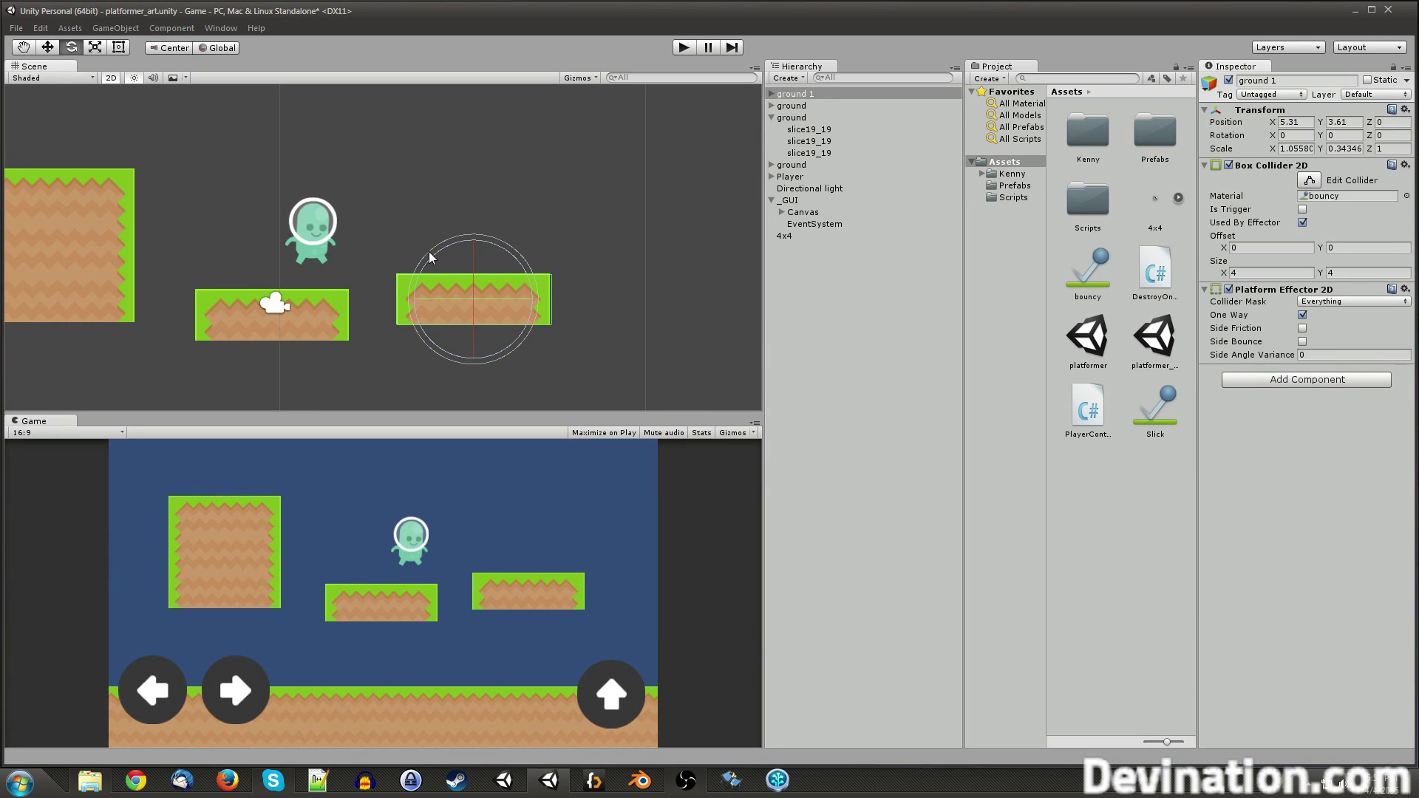
left_click_drag(430, 256, 395, 261)
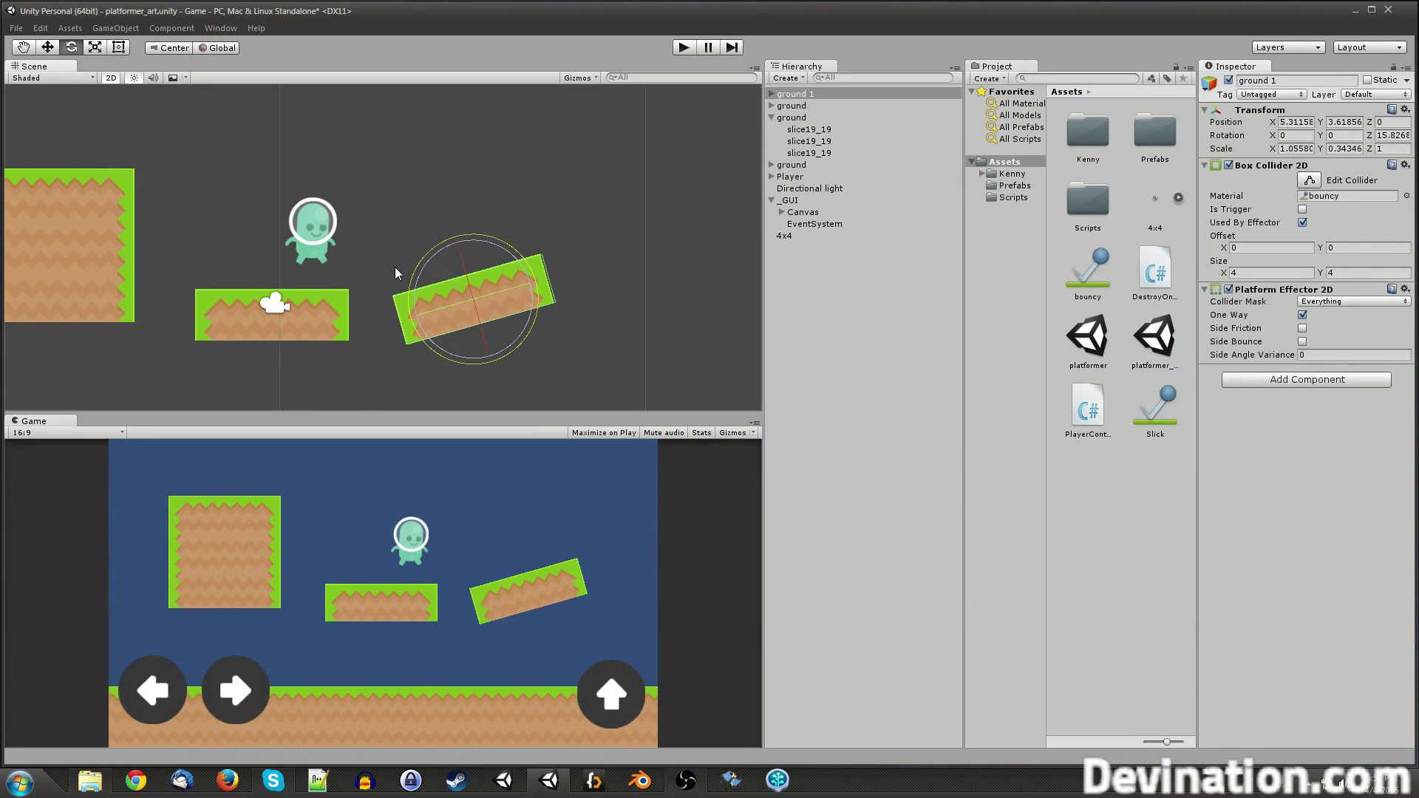
key("w")
left_click_drag(484, 294, 442, 291)
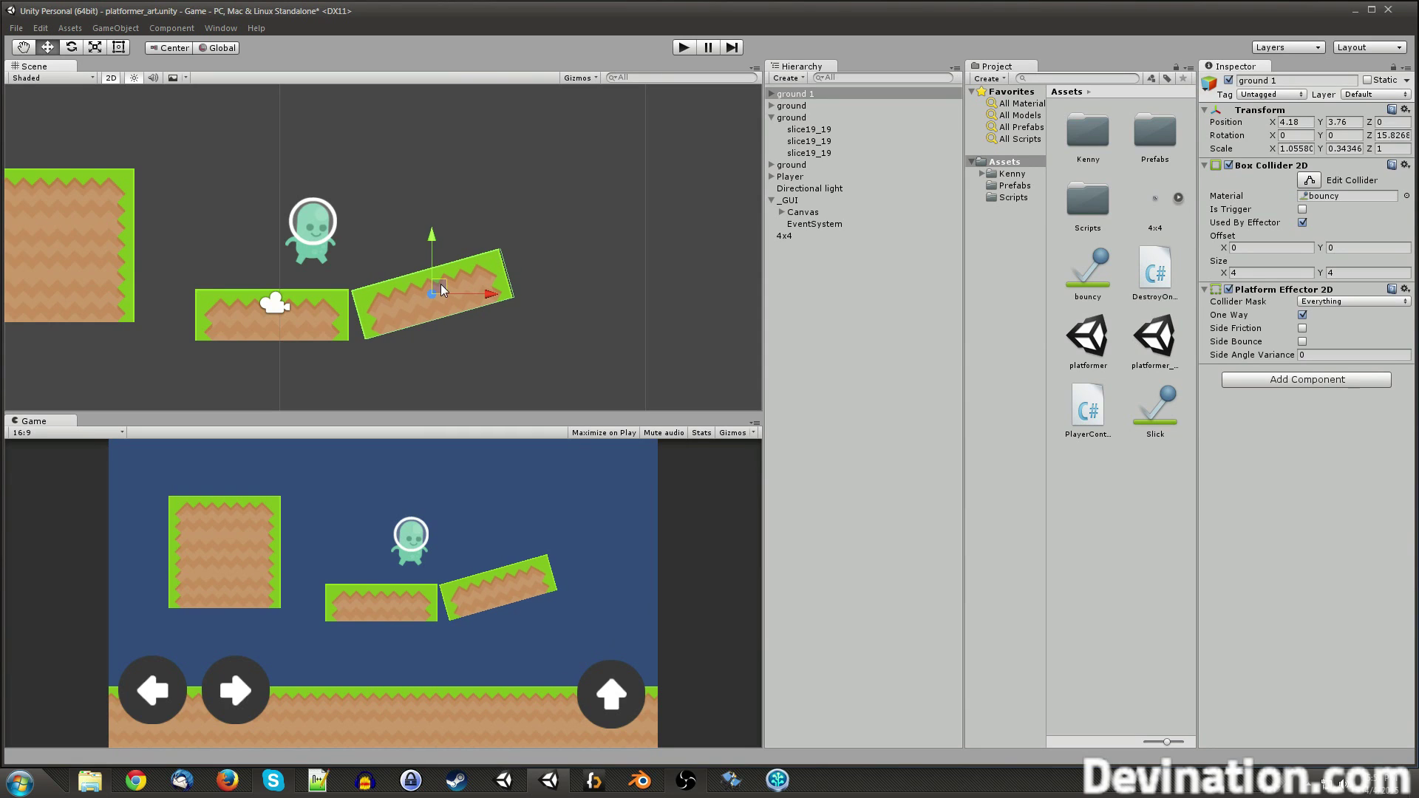
Step: Run the game with the player on the tilted platform and raise its effector's Side Angle Variance to about 90
left_click(681, 49)
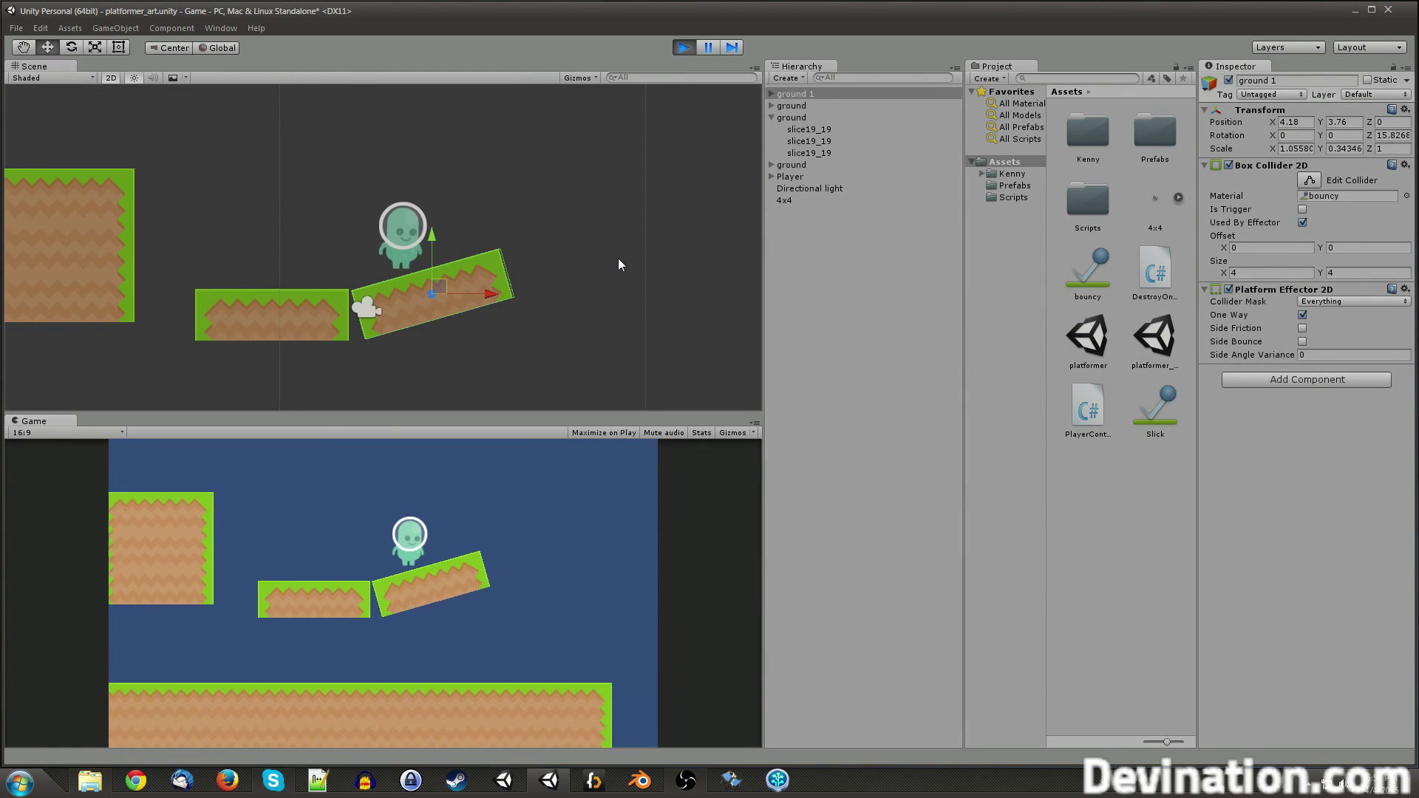
key("Right")
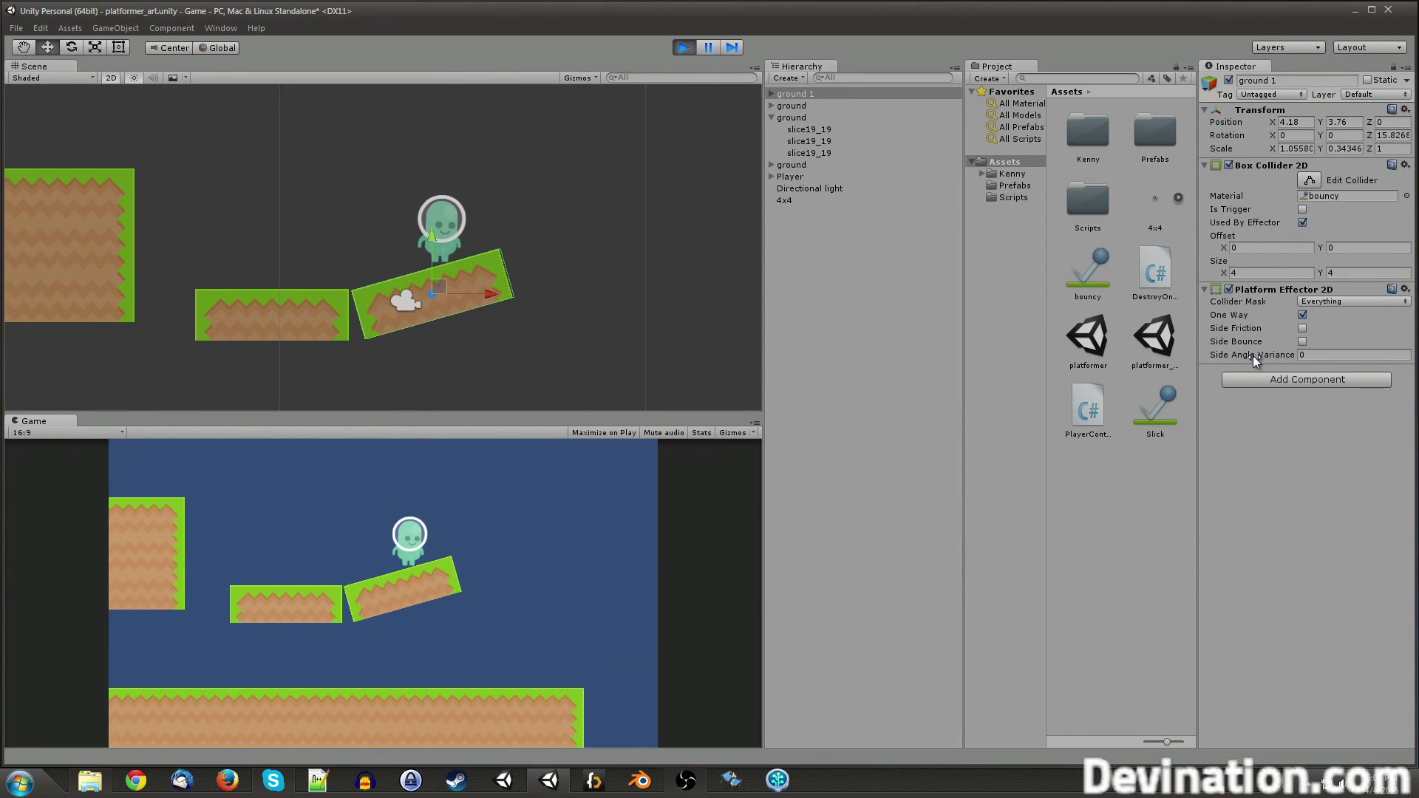
left_click(1213, 357)
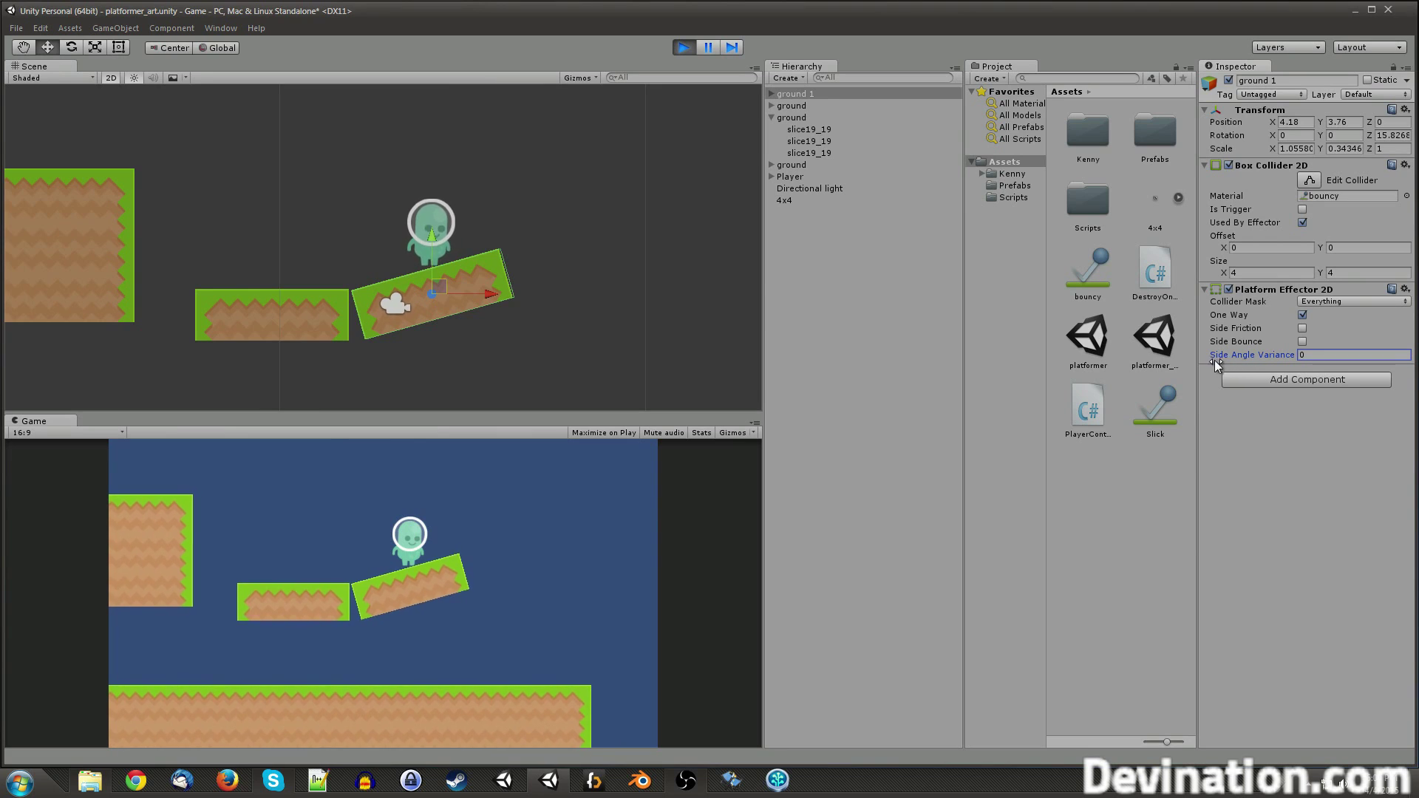
left_click_drag(1215, 357, 434, 300)
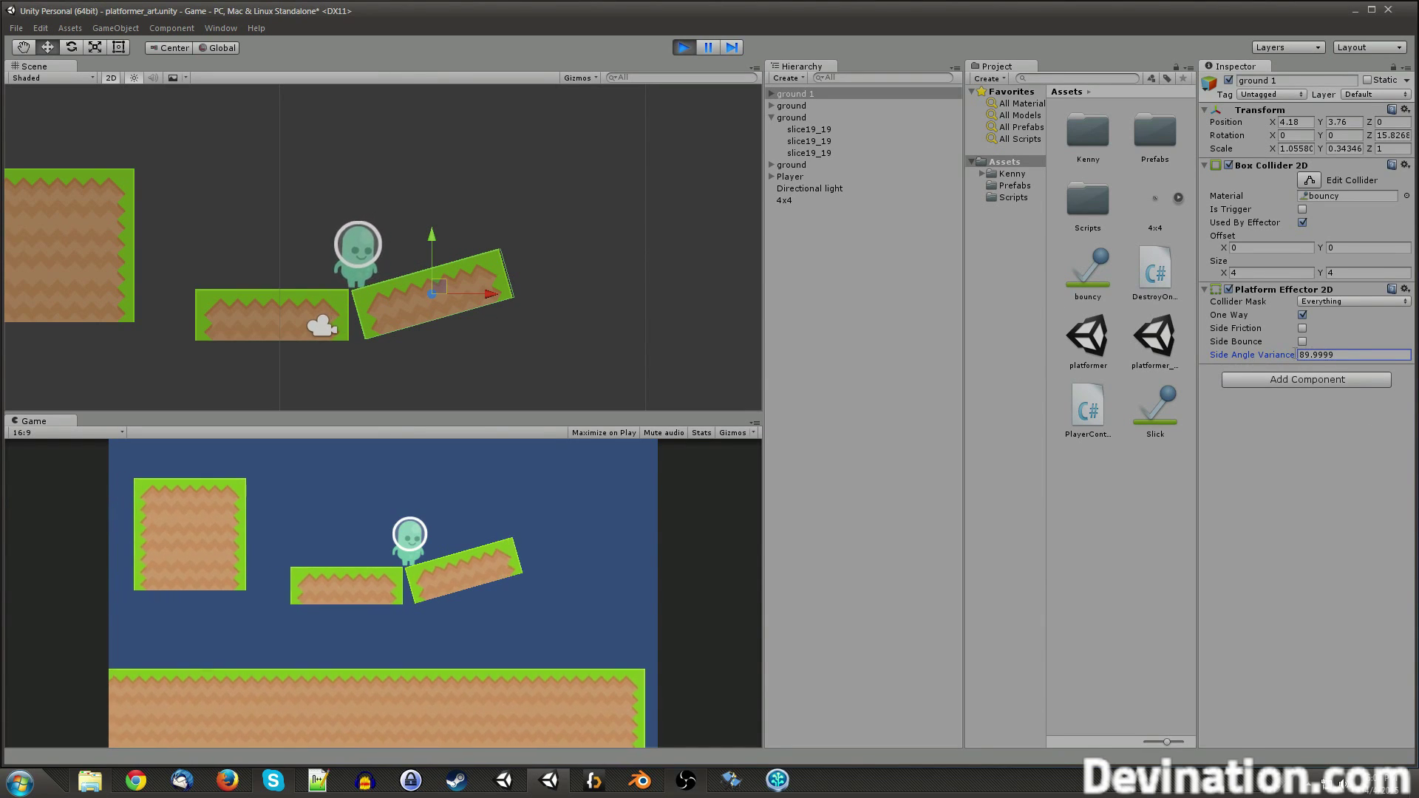
Step: Walk the player up the tilted platform, enable Side Bounce on its effector, test the bounce, and stop the game
left_click(394, 501)
key("Right")
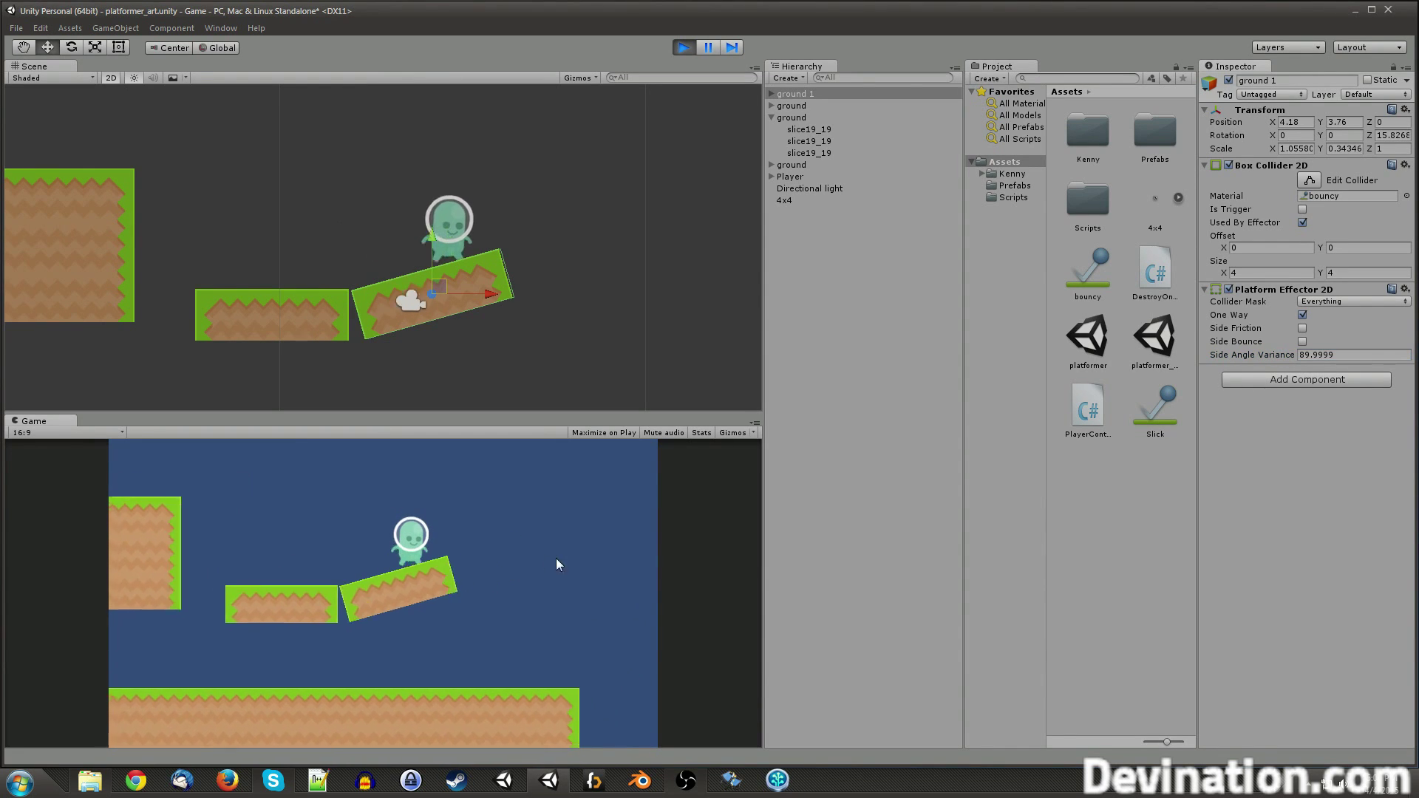
left_click(1302, 342)
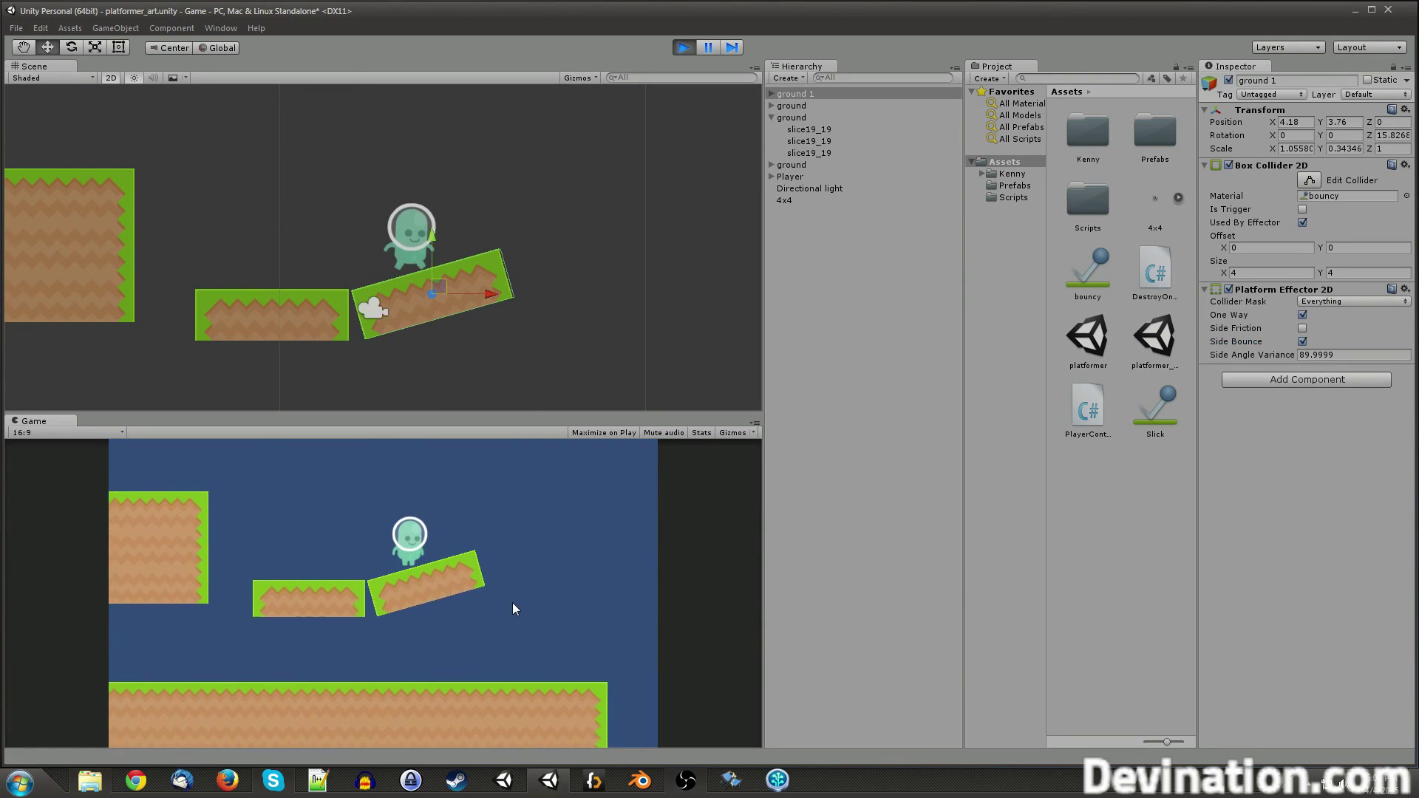
key("Right")
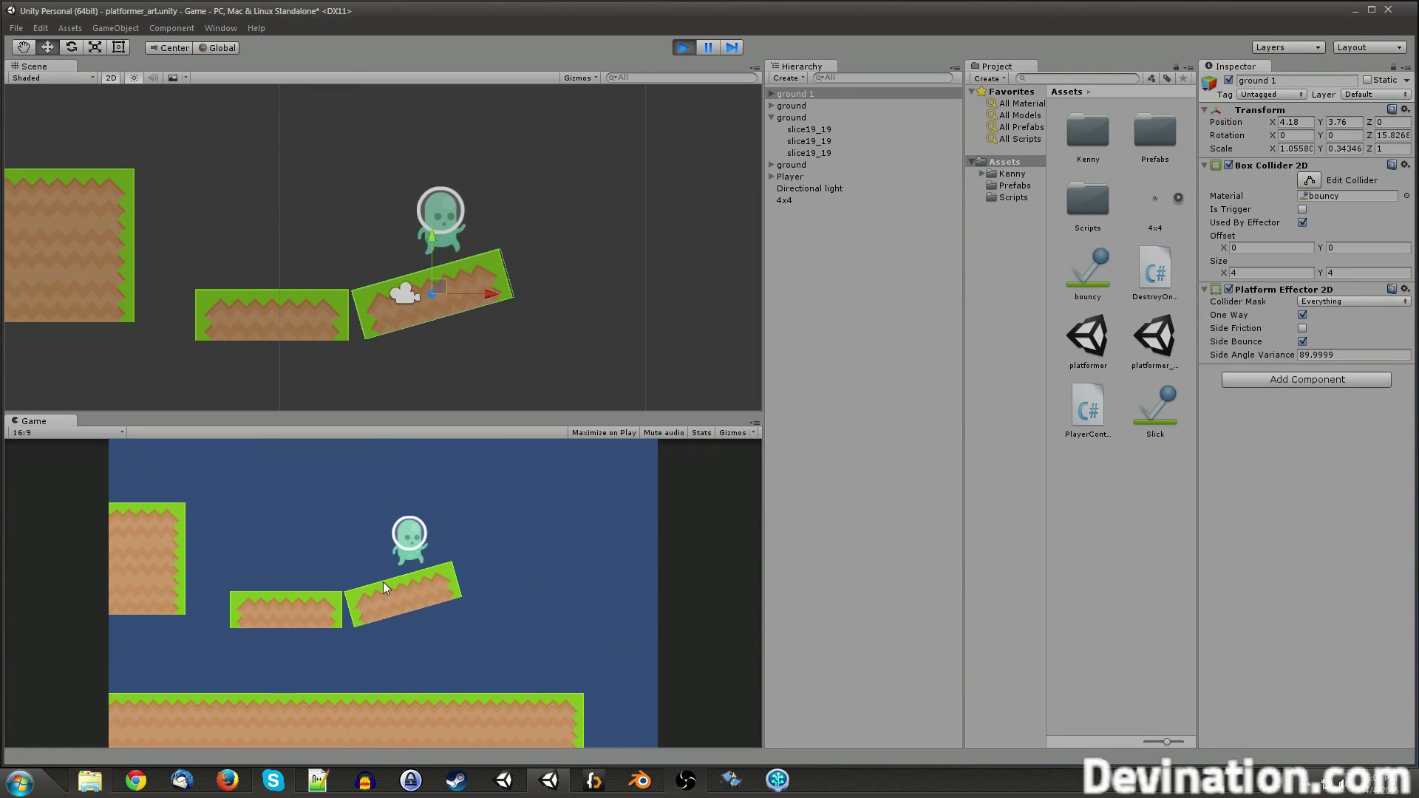
left_click(679, 49)
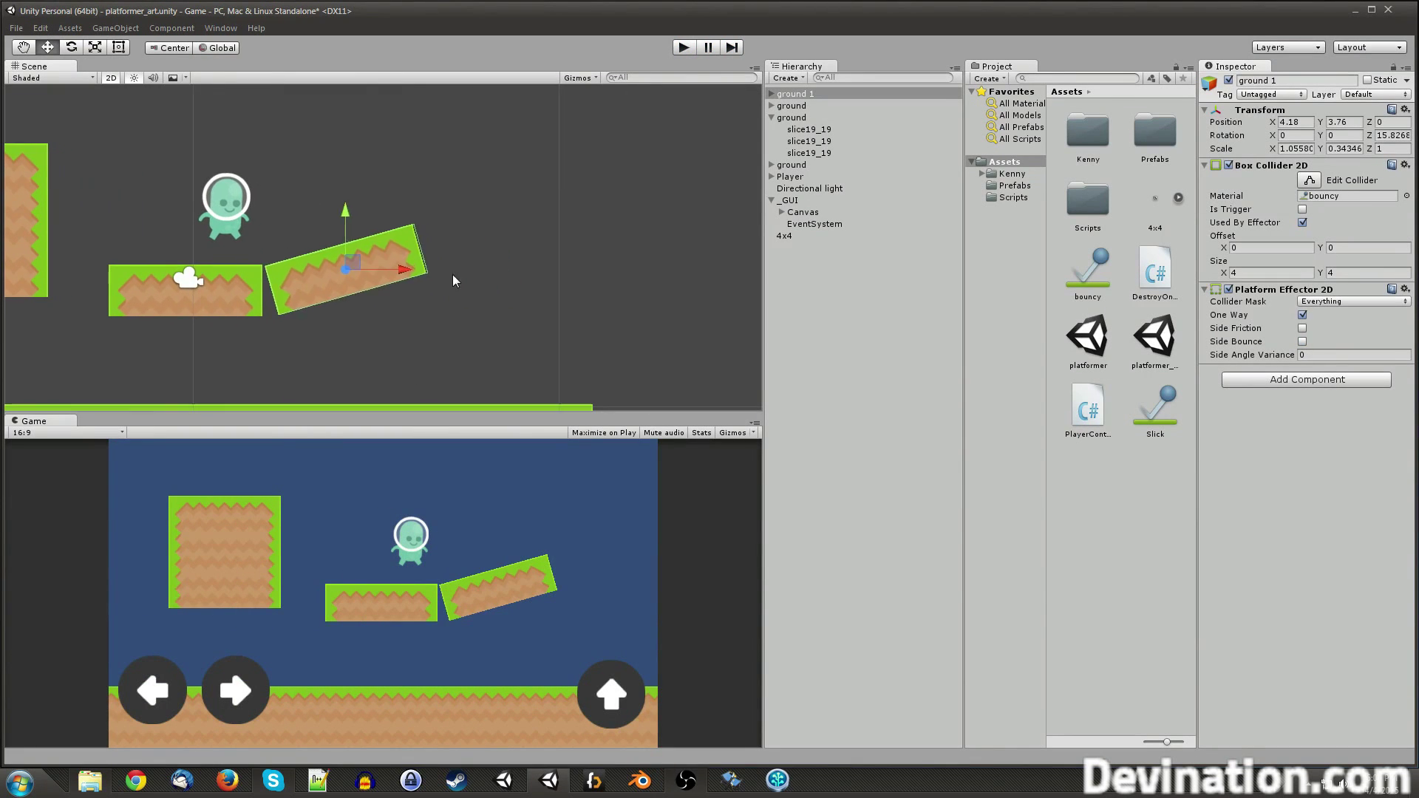
Step: Undo the tilted platform copy and remove the Platform Effector 2D from the original small platform
key("ctrl+z")
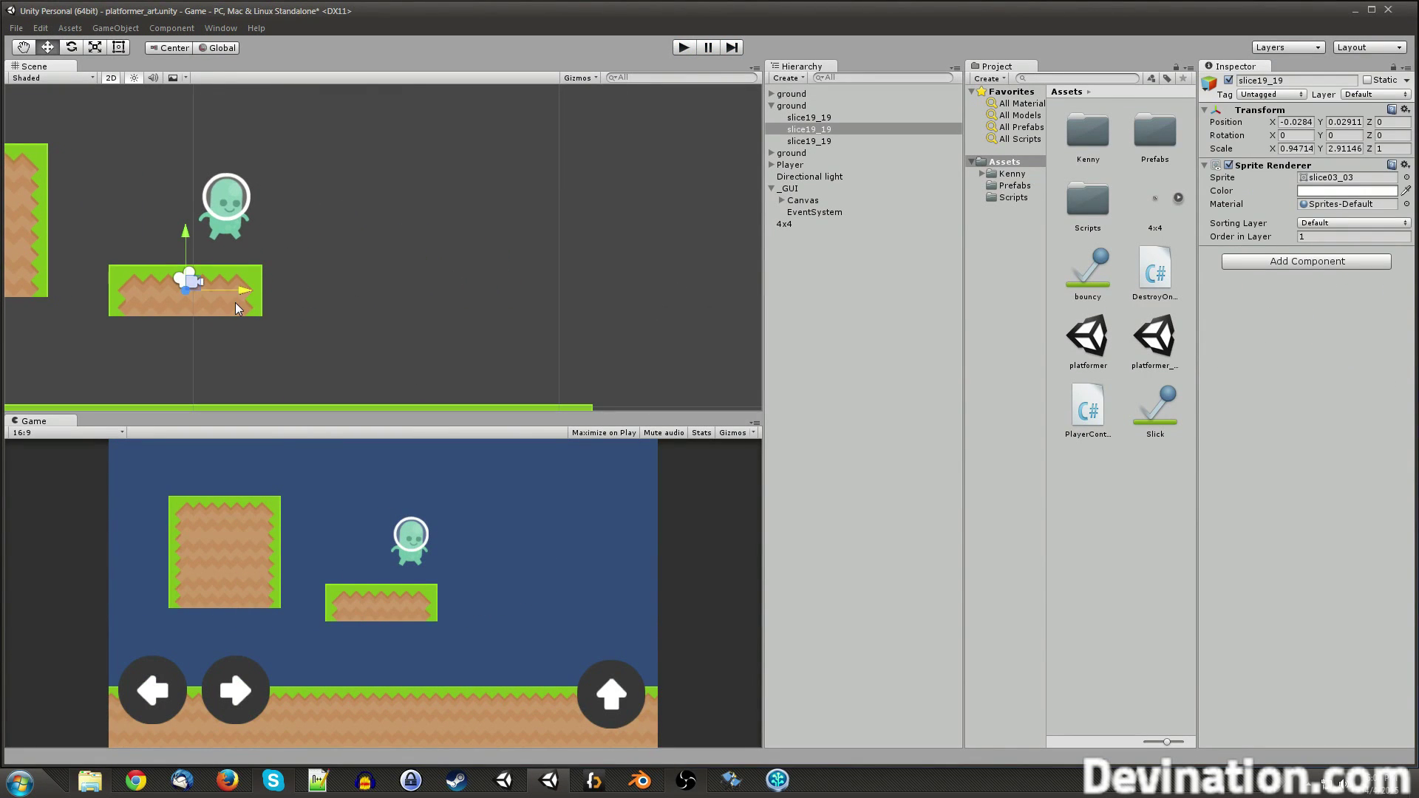
left_click(793, 107)
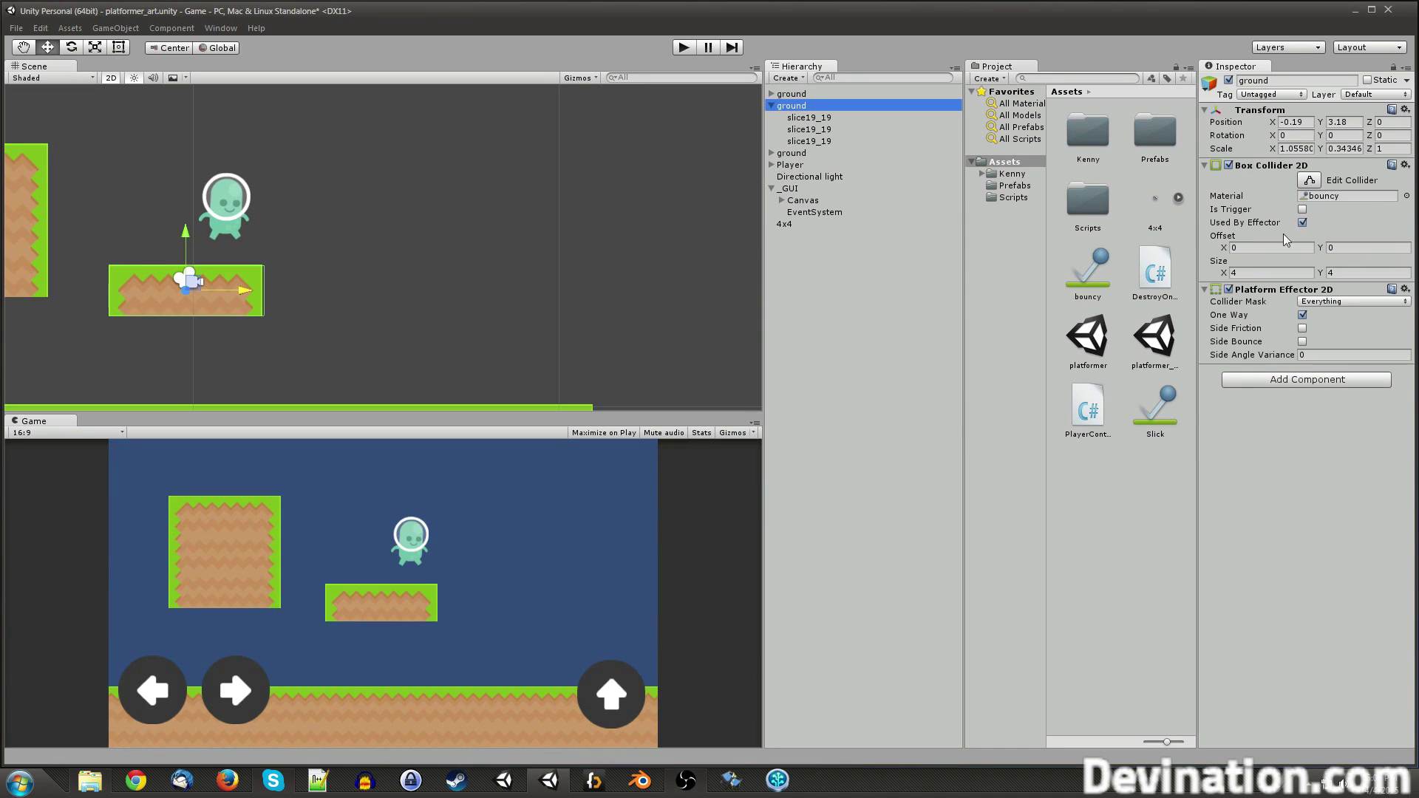
right_click(1280, 294)
left_click(1300, 320)
Step: Add a Surface Effector 2D with Speed 2.11 to the small platform and briefly play-test it
middle_click_drag(426, 283, 563, 304)
left_click(1228, 334)
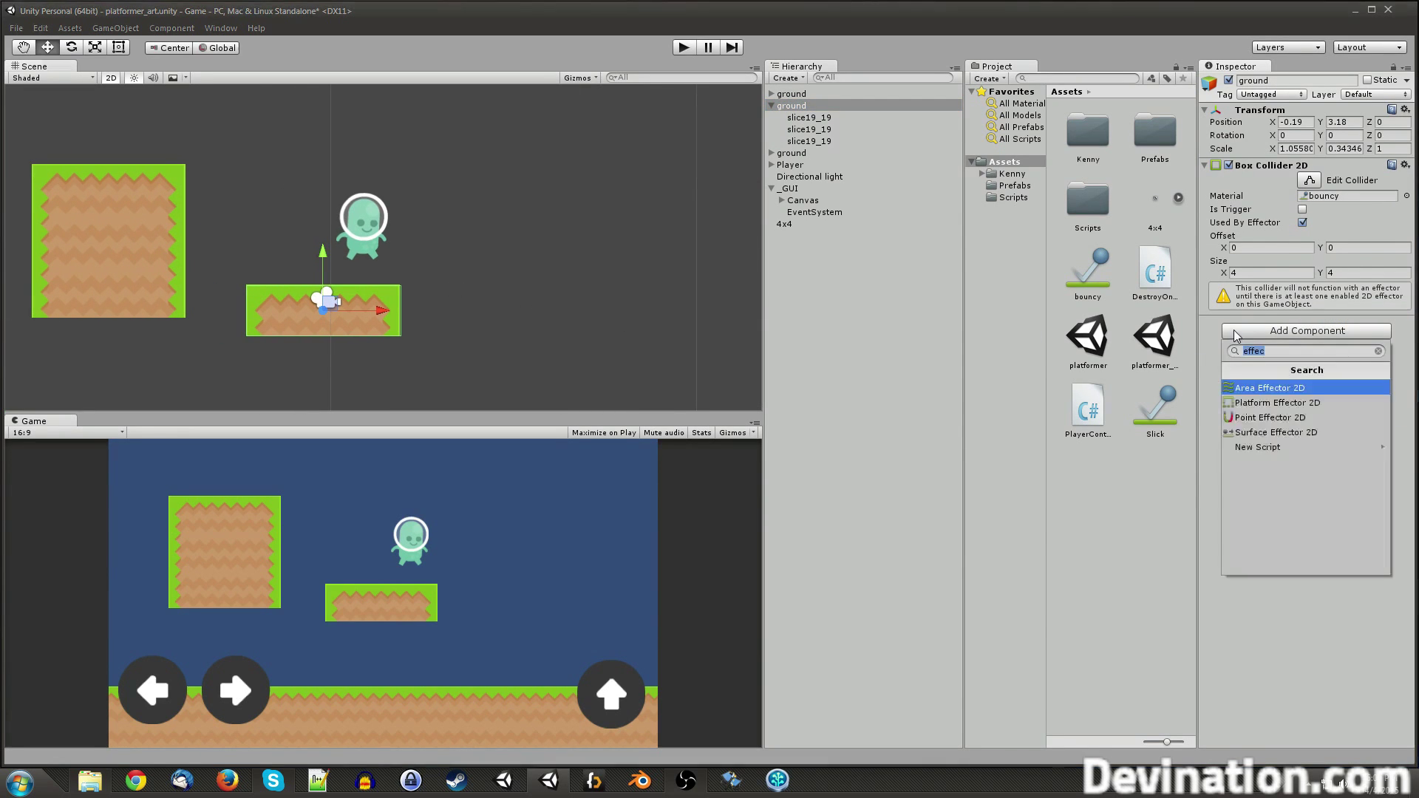
left_click(1290, 434)
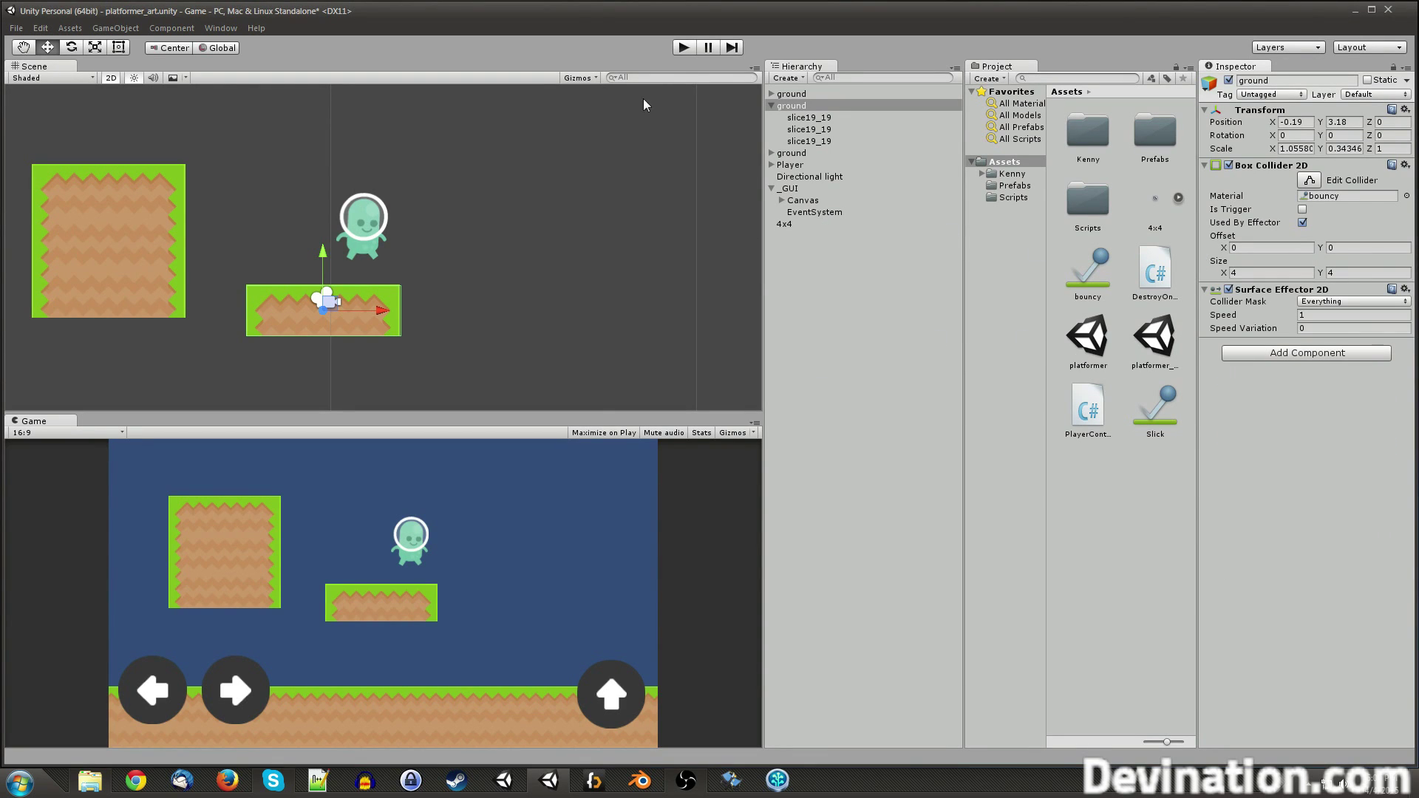
left_click_drag(1226, 319, 1254, 319)
left_click(1248, 329)
left_click(683, 49)
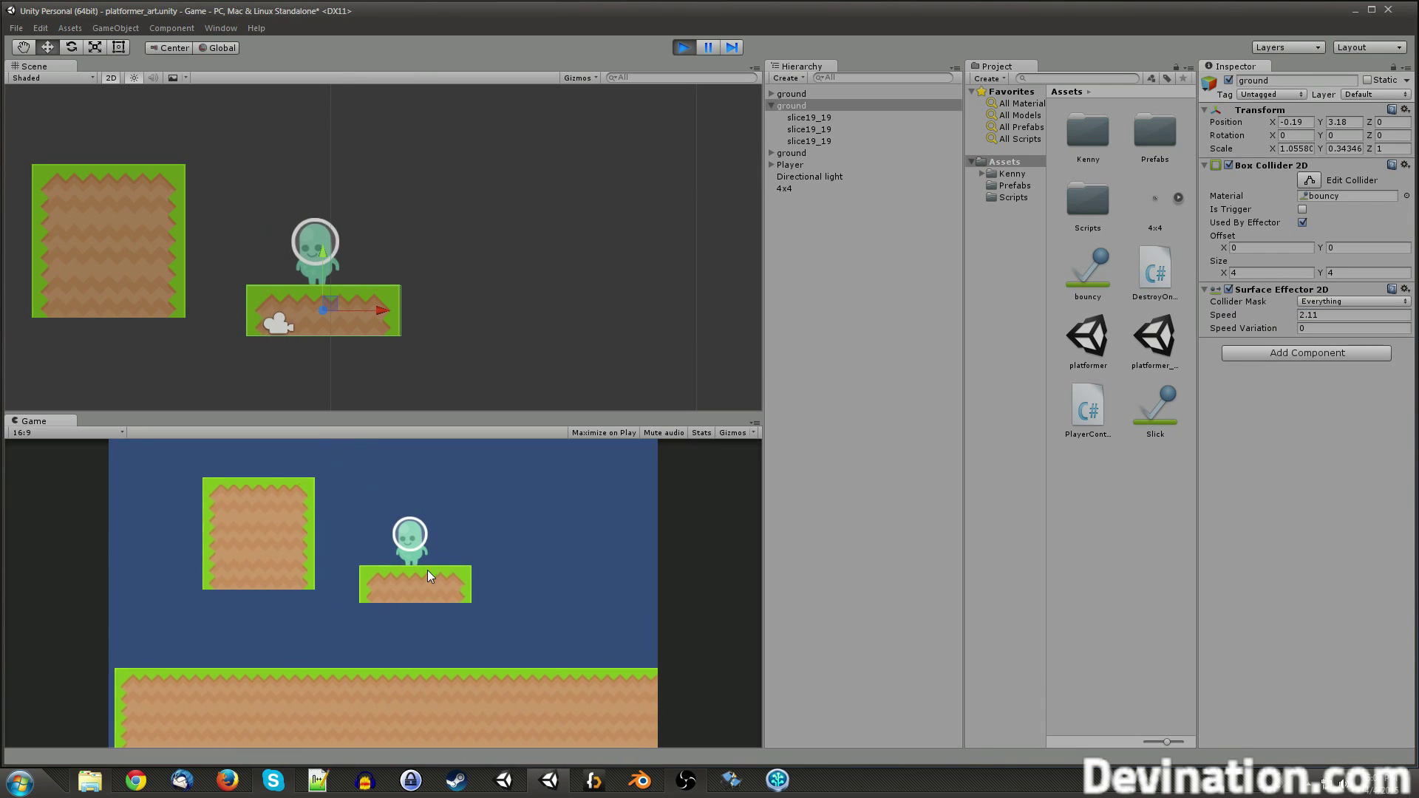
left_click(682, 47)
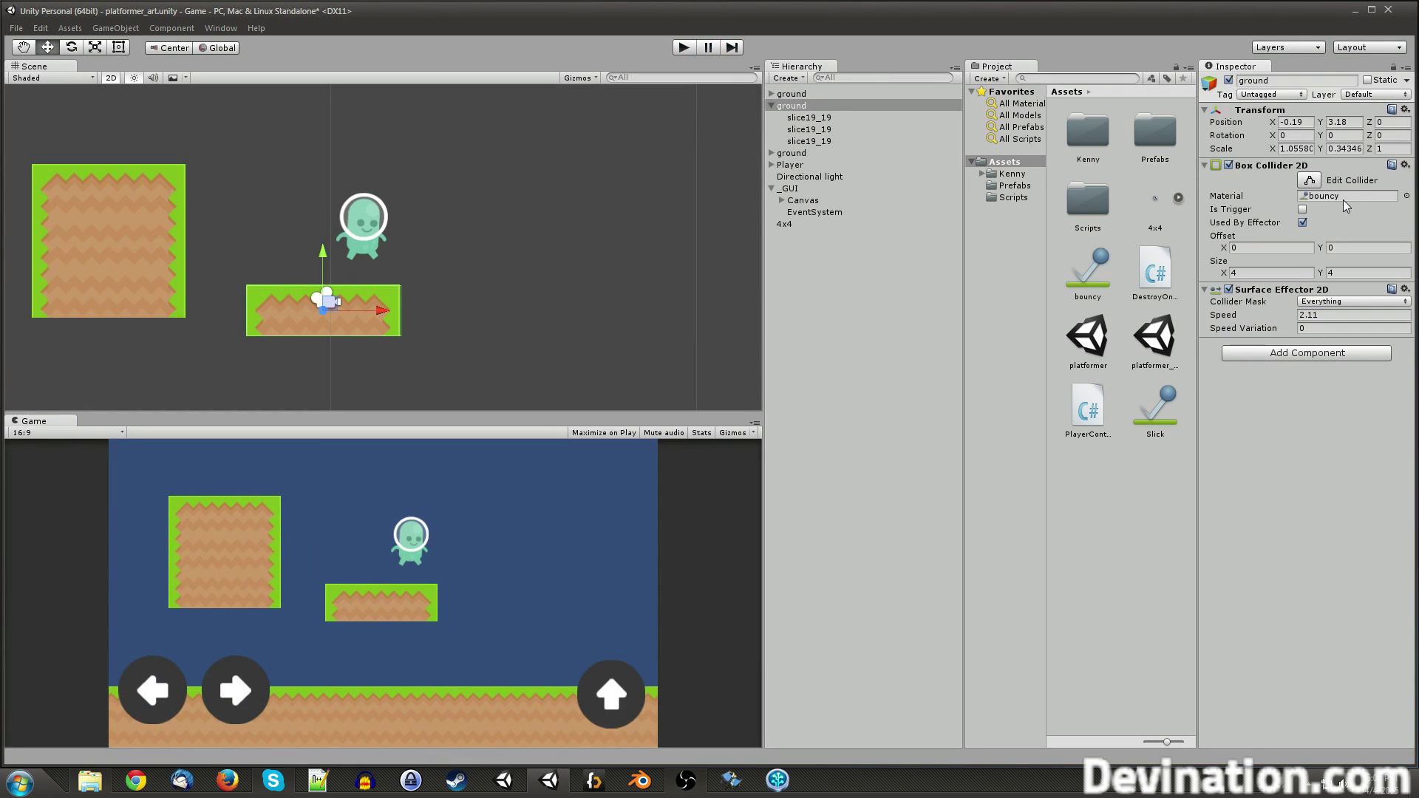
Step: Set the physics material of the small platform's Box Collider 2D to None
left_click(1406, 196)
left_click(65, 59)
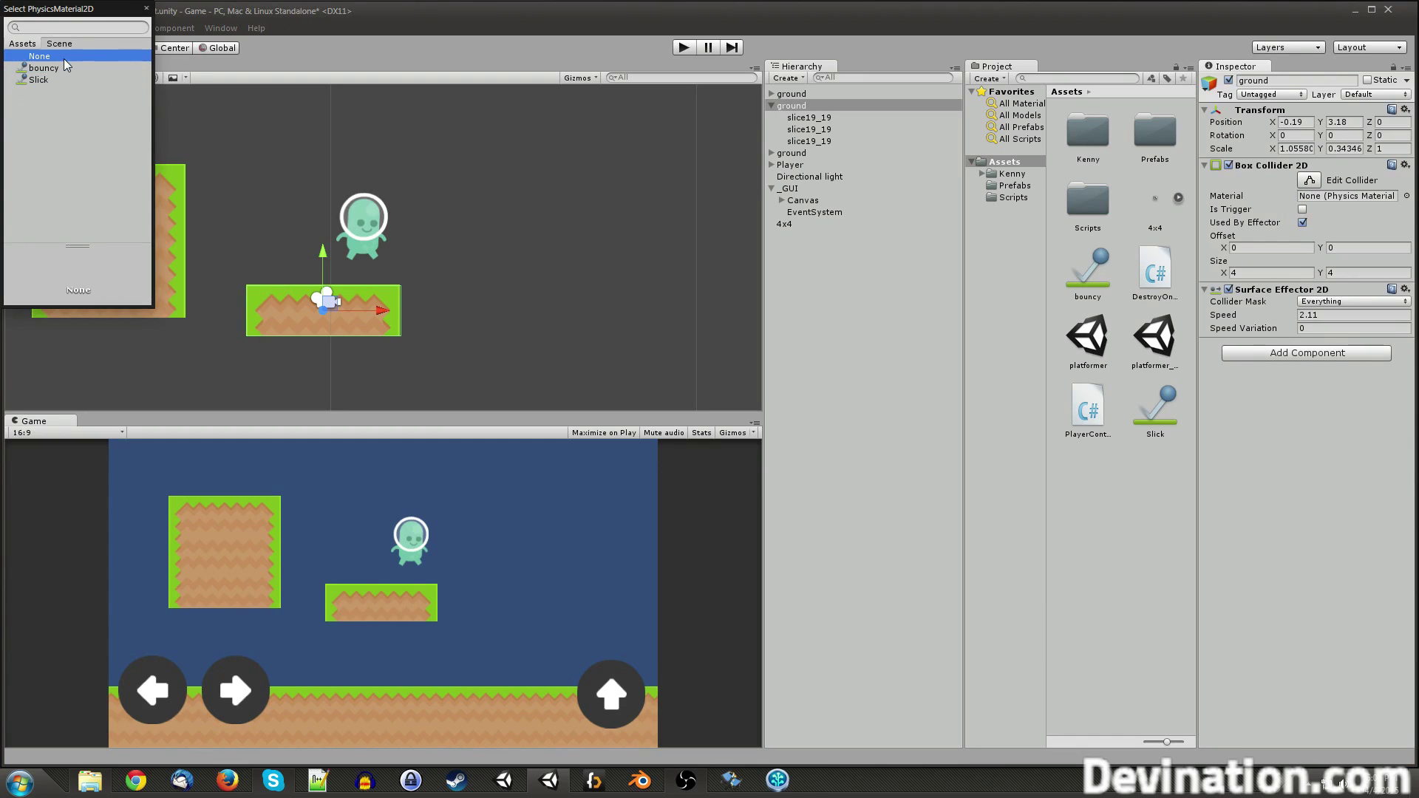
left_click(146, 8)
Step: Run the game, walk the player under the small platform and lower the platform to about Y 3.02
left_click(682, 48)
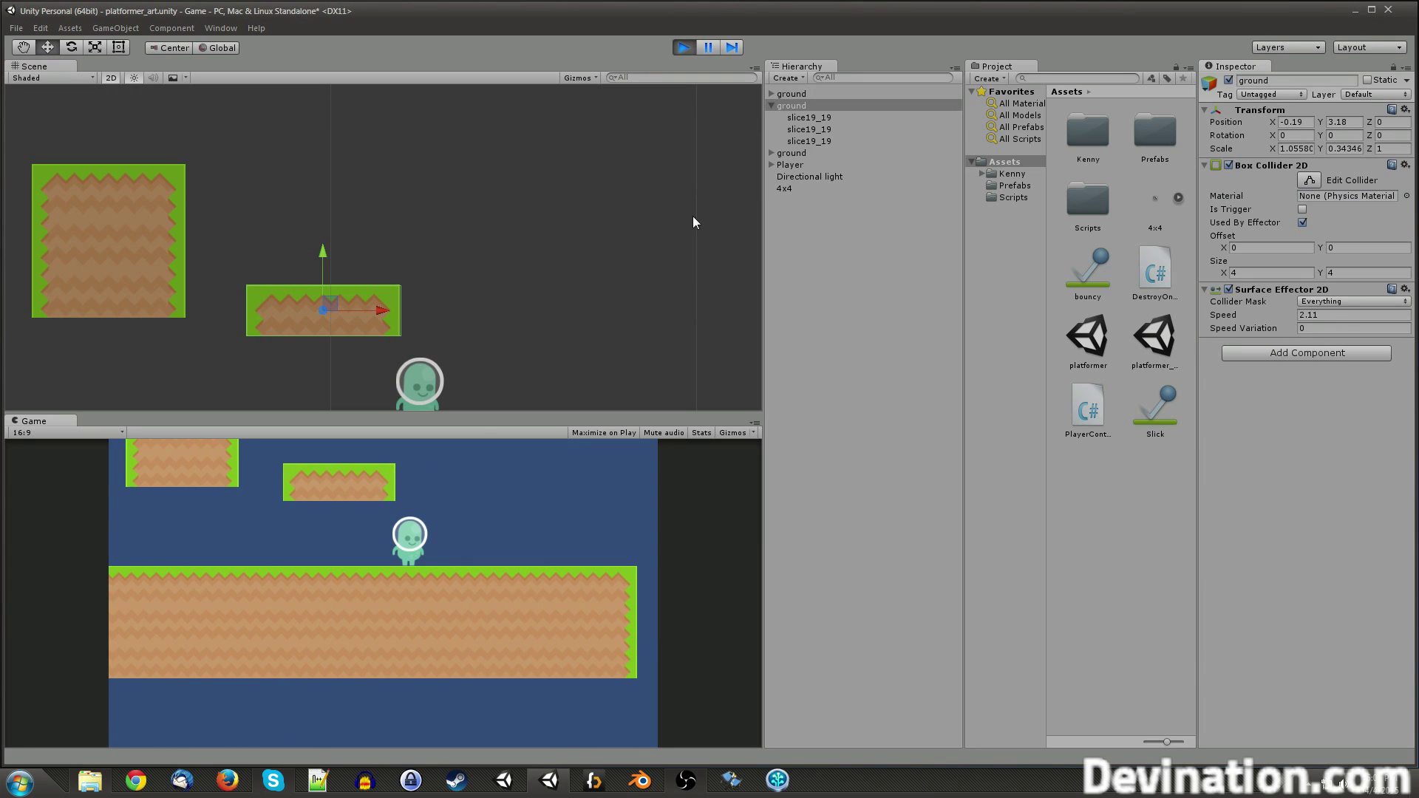
key("Left")
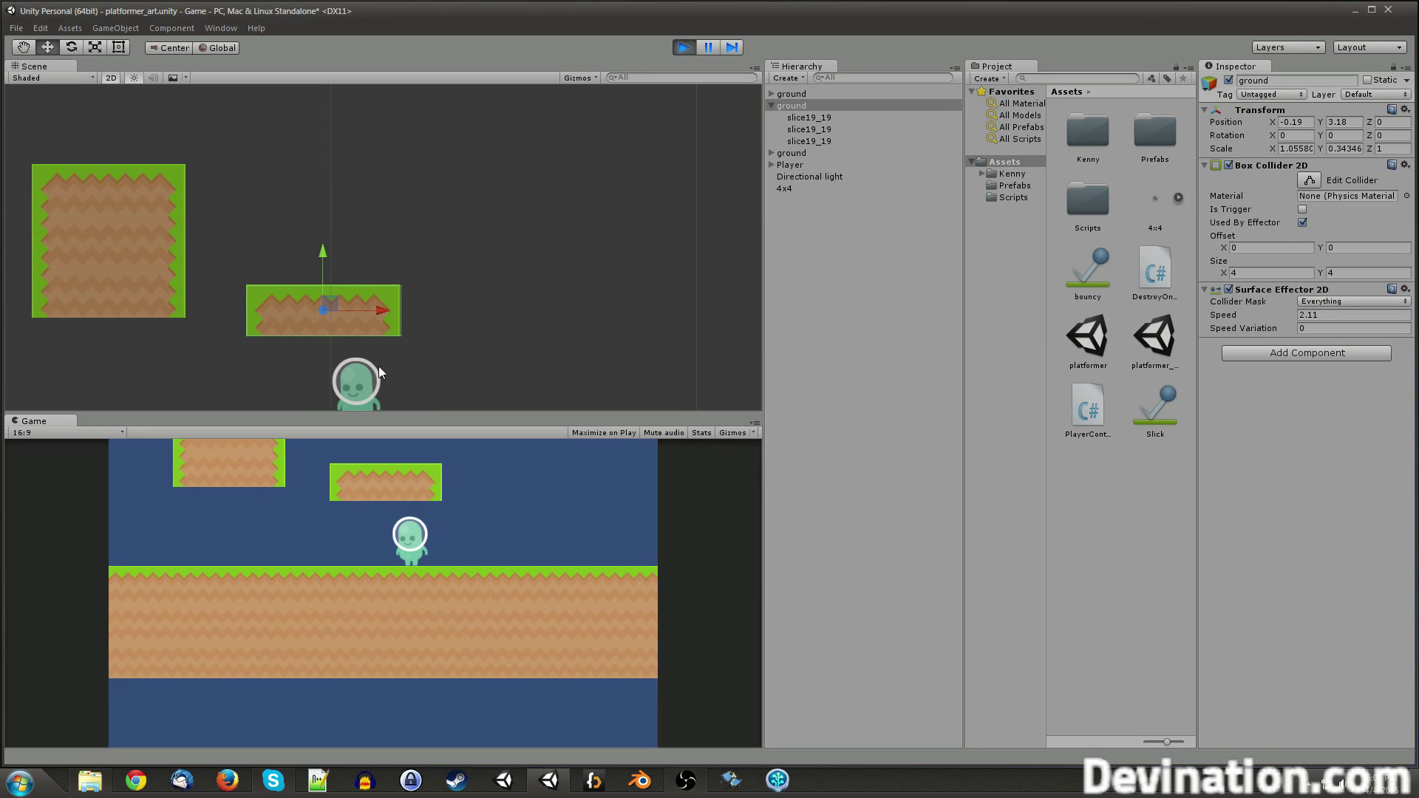
mouse_move(324, 266)
left_mouse_down()
mouse_move(313, 285)
mouse_move(313, 267)
left_mouse_up()
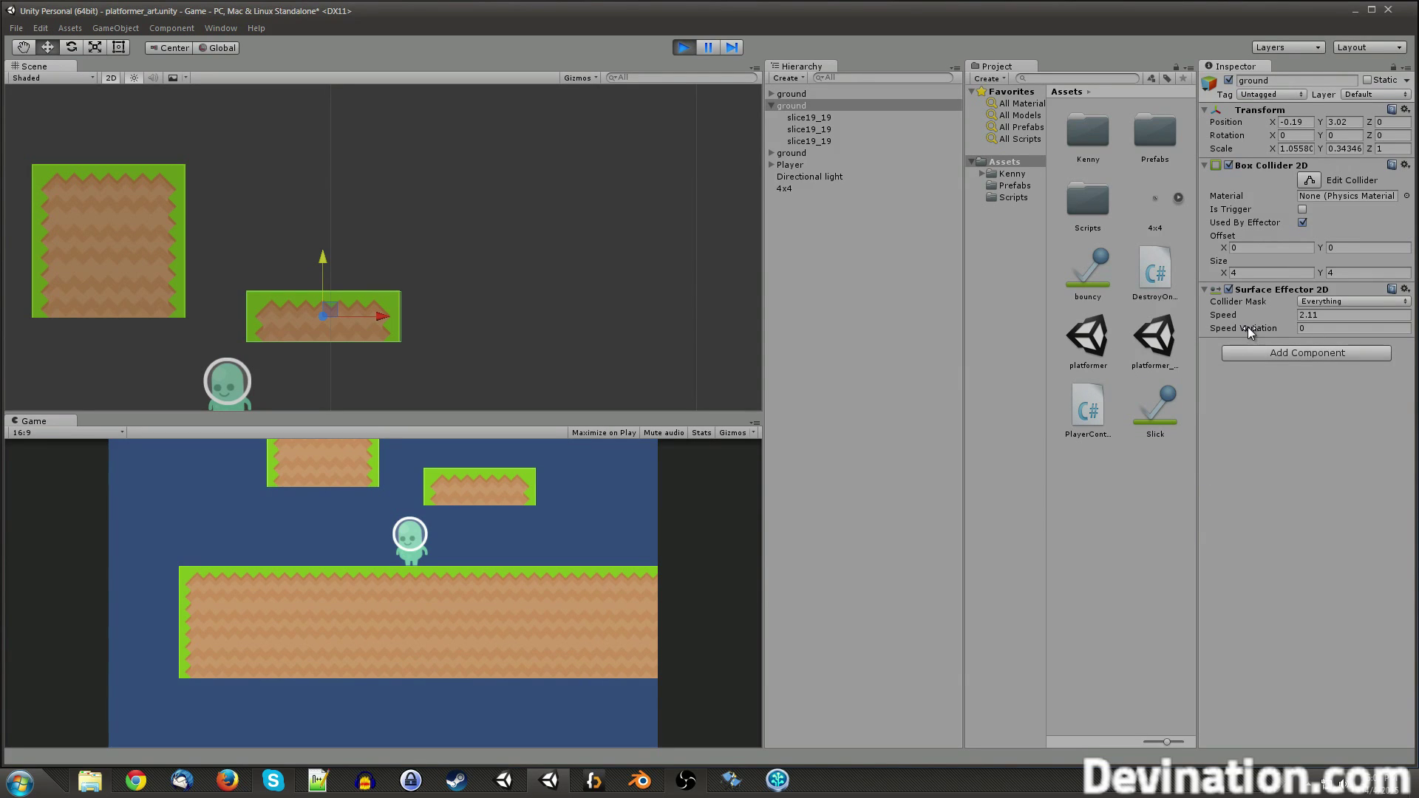
Step: Set the running Surface Effector 2D's Speed Variation to 4.8 and its Speed to -11.87
left_click_drag(1236, 328, 1319, 327)
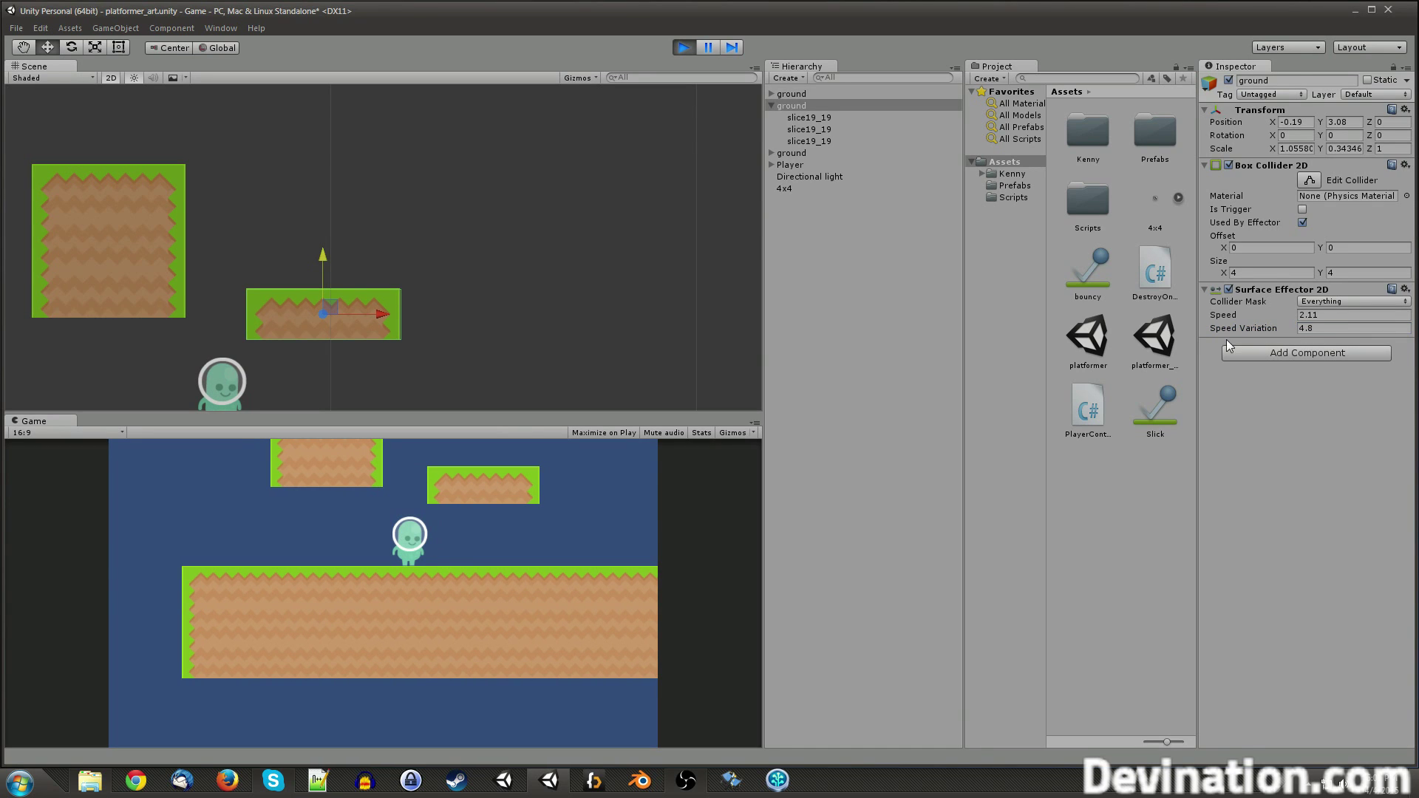
left_click(1310, 315)
left_click(1307, 328)
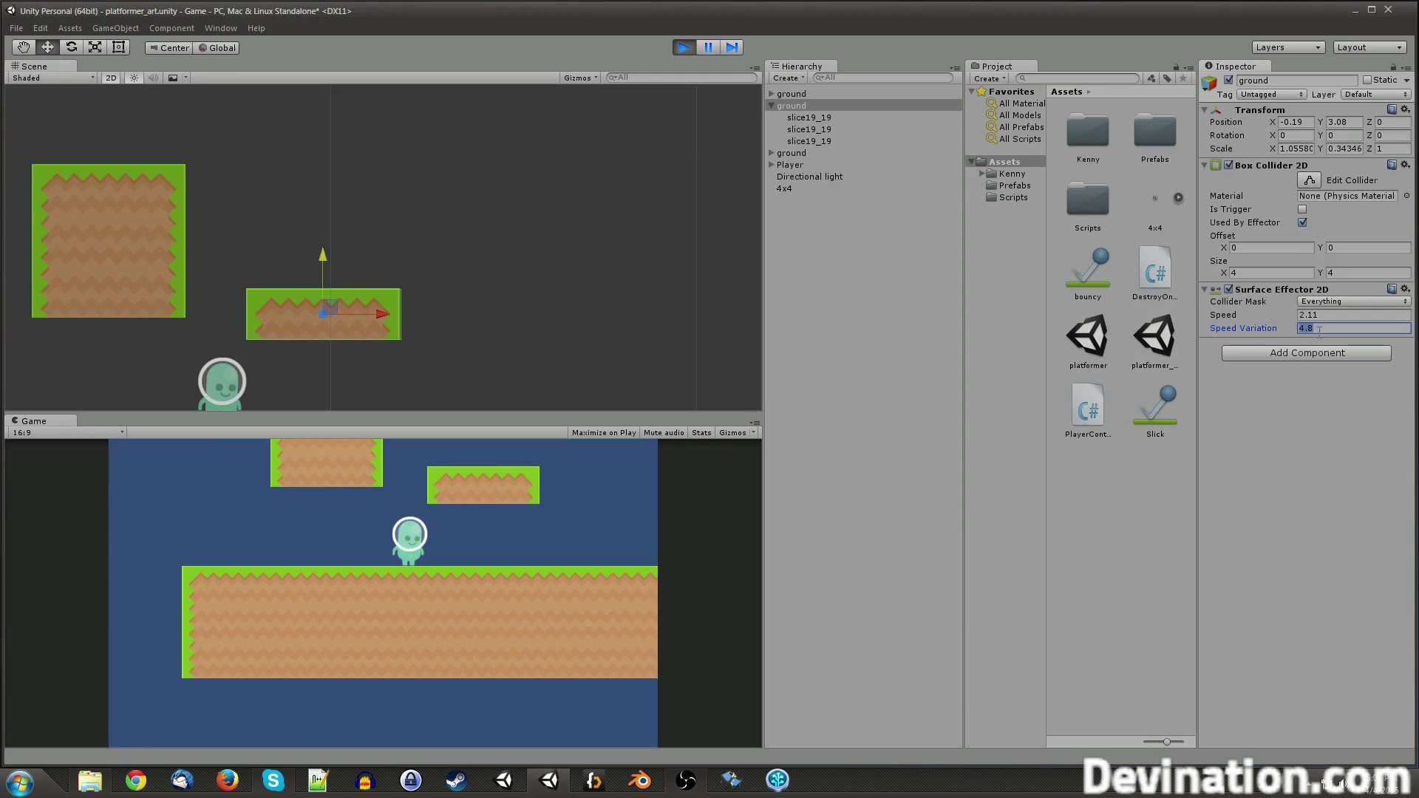
left_click(1310, 315)
type("-6")
Step: Lower the small platform to about Y 2.53 so it touches the player's head, and stop the game
left_click_drag(322, 258, 322, 275)
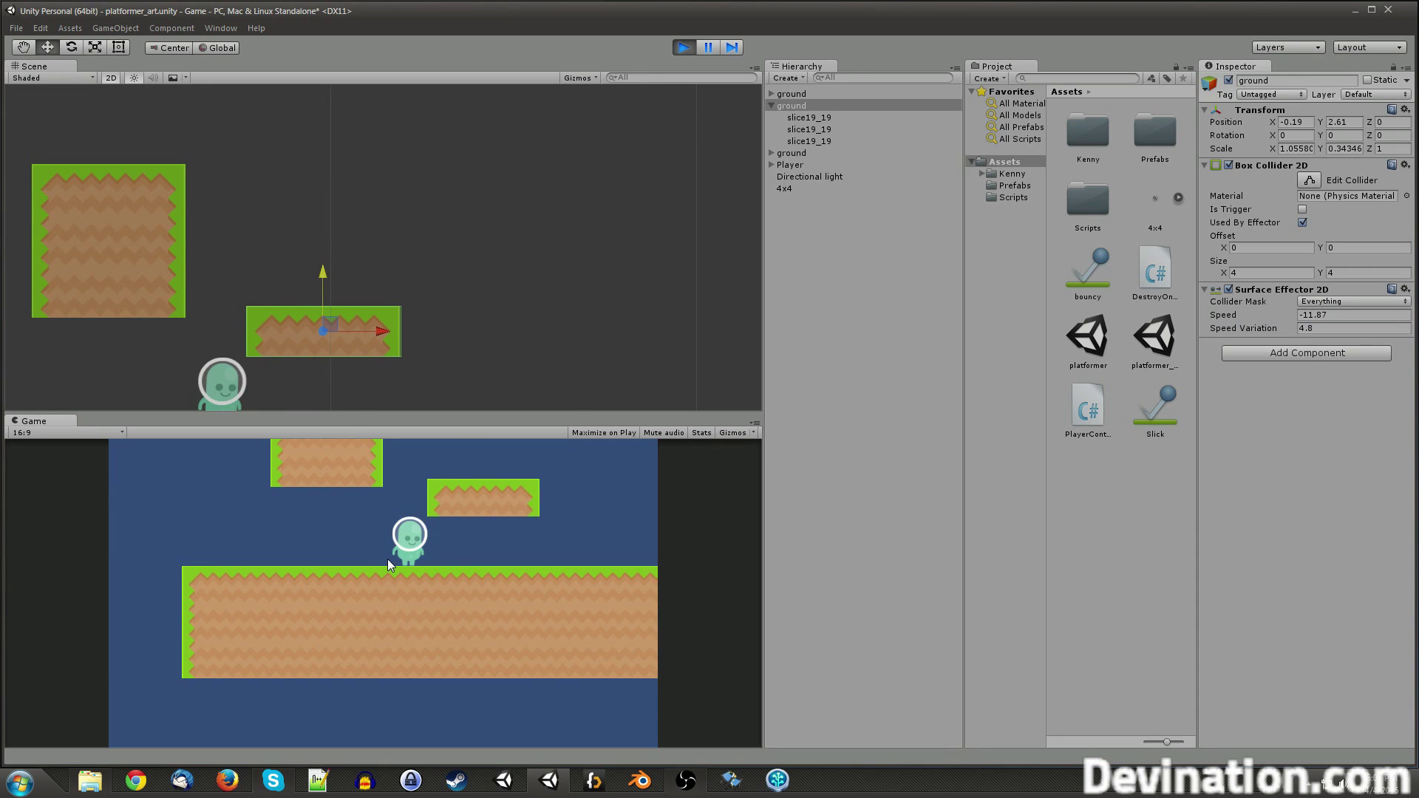
left_click_drag(321, 273, 321, 276)
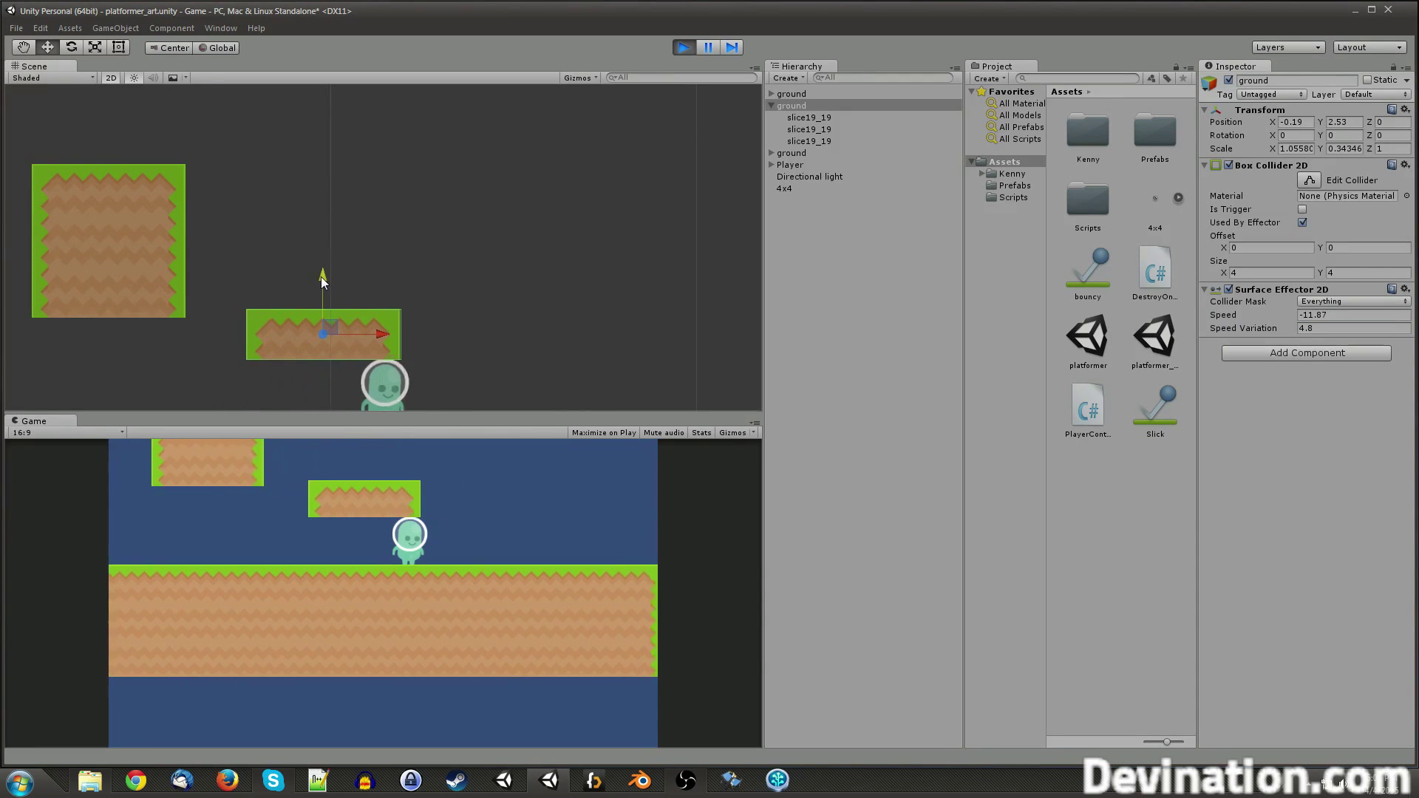
left_click(687, 48)
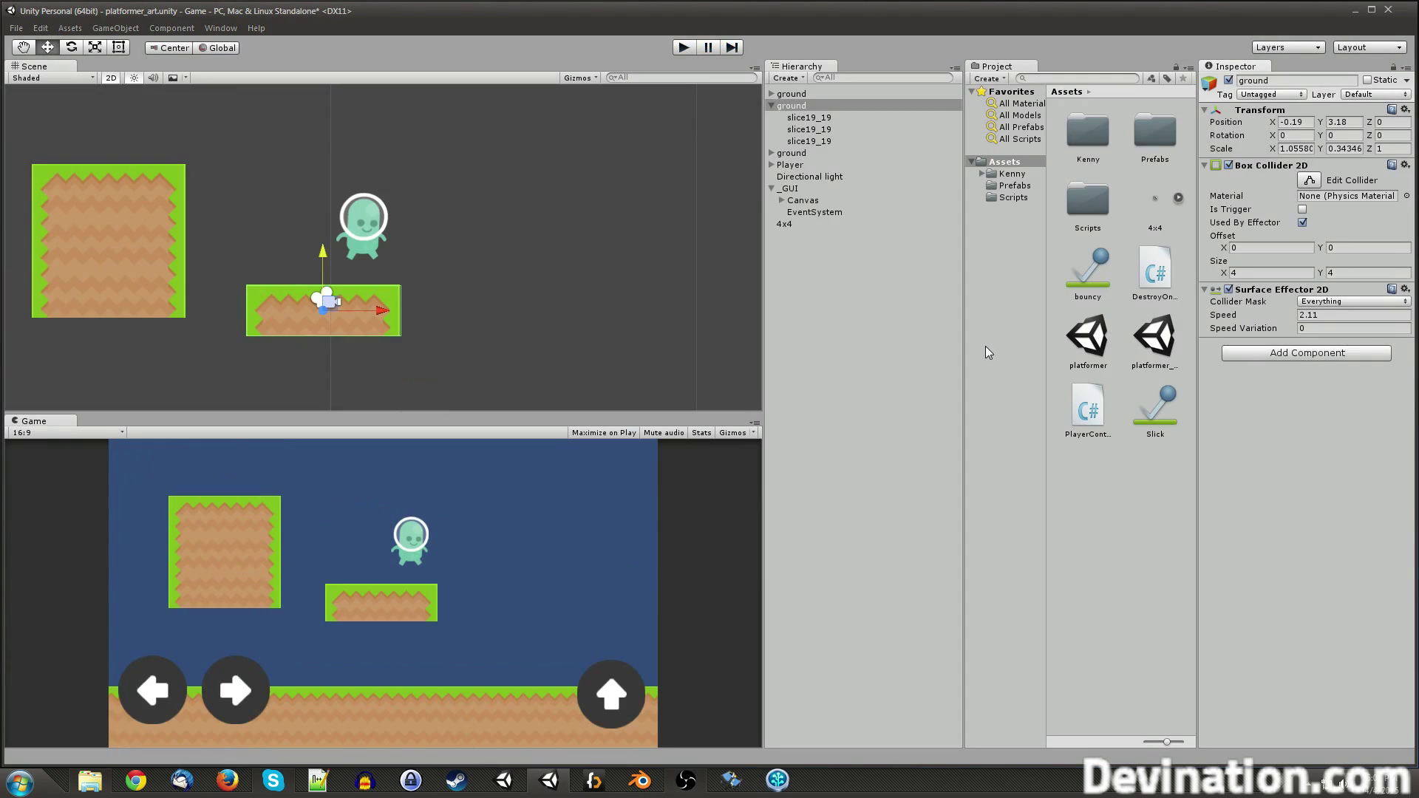
Step: Remove the Surface Effector 2D from the small platform and disable Used By Effector on its Box Collider 2D
right_click(1266, 295)
left_click(1295, 320)
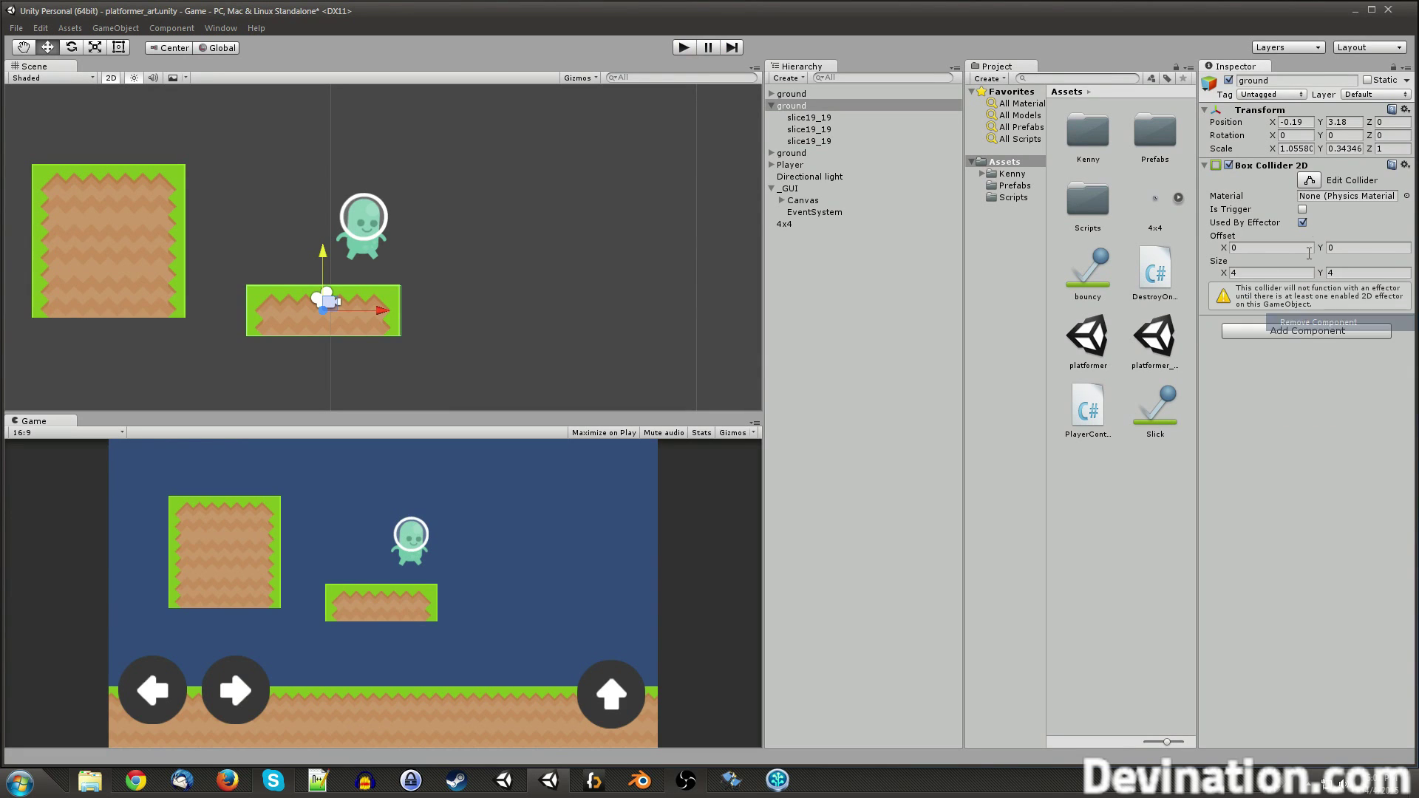
left_click(1302, 222)
Step: Add a Point Effector 2D to the large 4x4 checkered object
middle_click_drag(662, 272, 545, 258)
scroll(595, 320, "down", 8)
scroll(596, 329, "down", 2)
left_click(660, 226)
left_click(1279, 388)
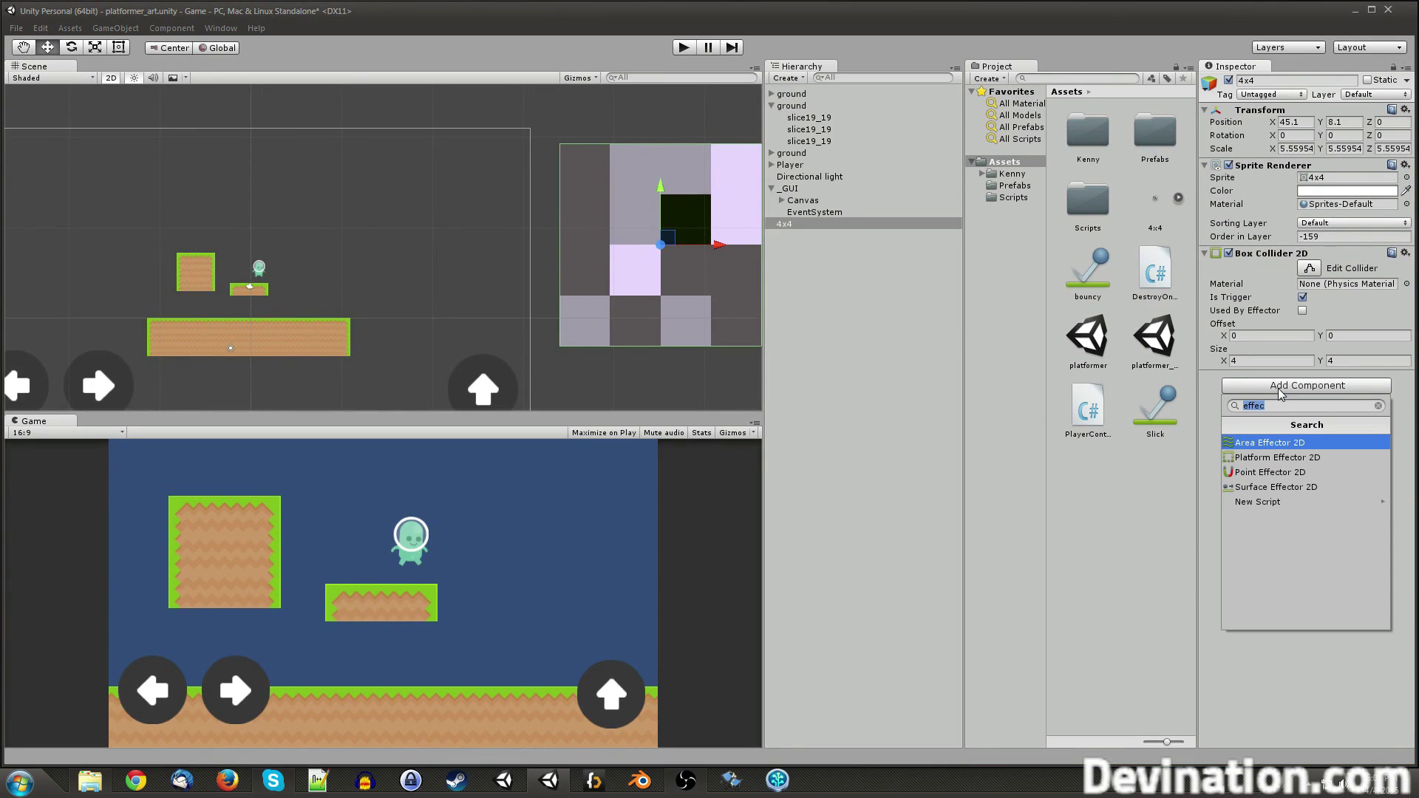
left_click(1314, 479)
Step: Move the 4x4 object beside the platforms, at about X 12.88, Y 4.75
middle_click_drag(598, 291, 593, 252)
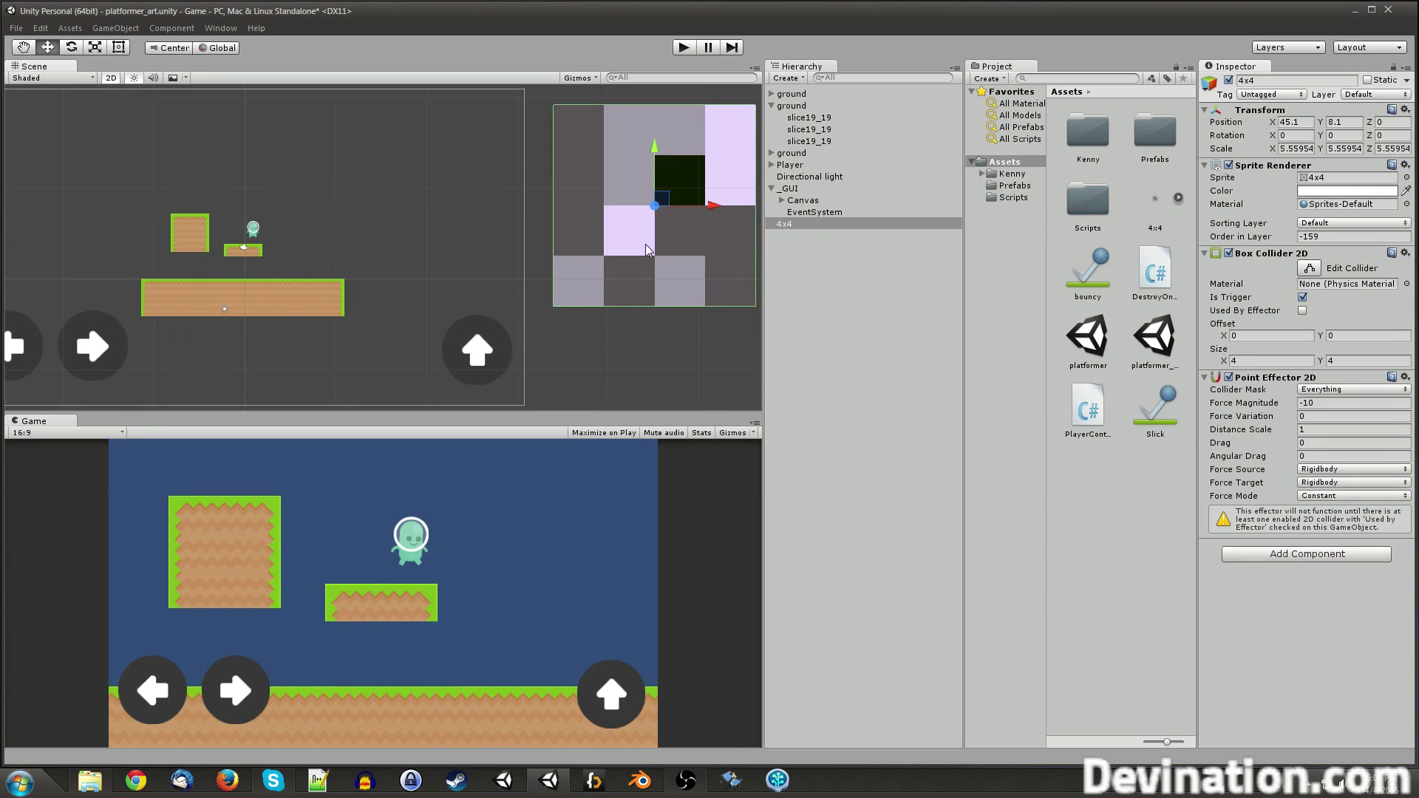
left_click_drag(671, 192, 380, 222)
scroll(464, 326, "up", 5)
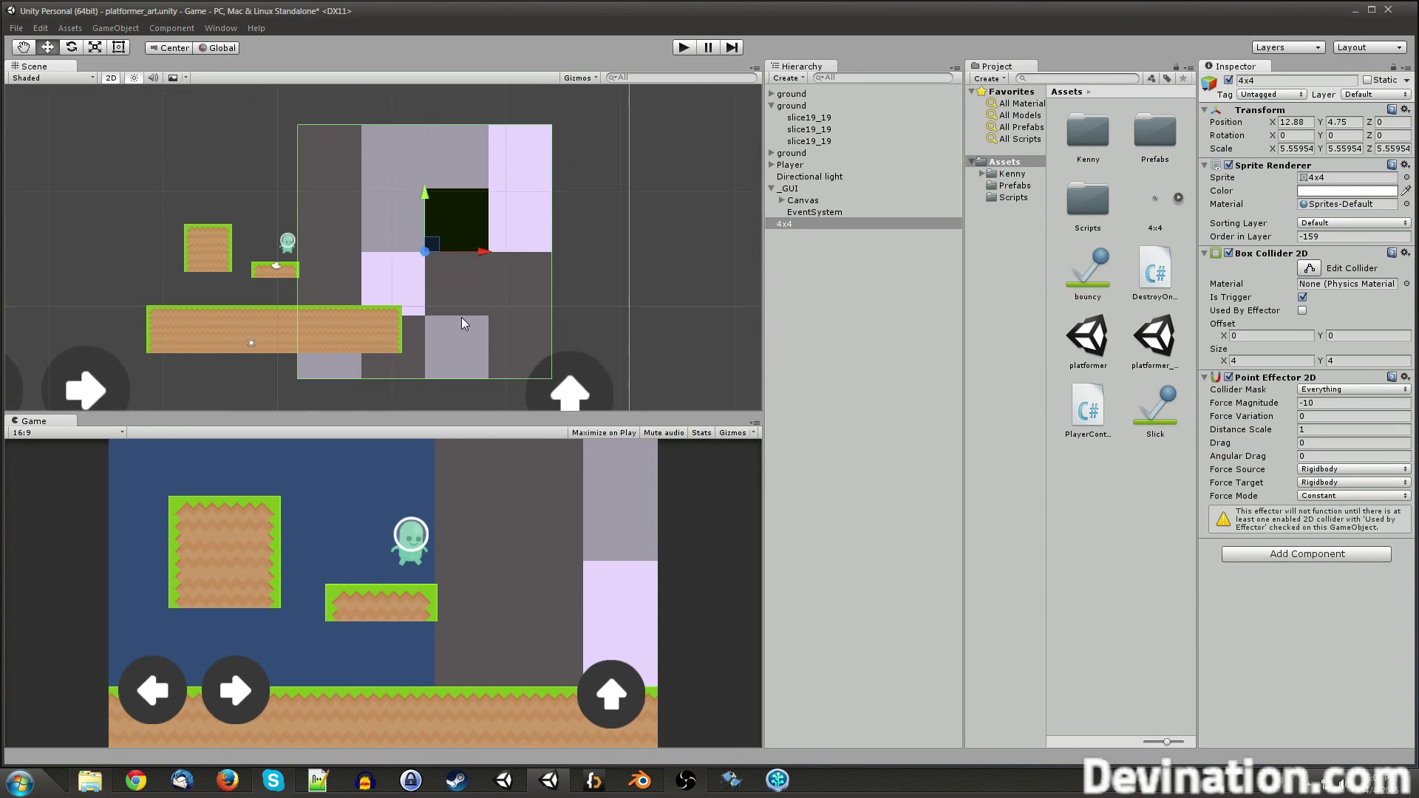
middle_click_drag(279, 272, 417, 252)
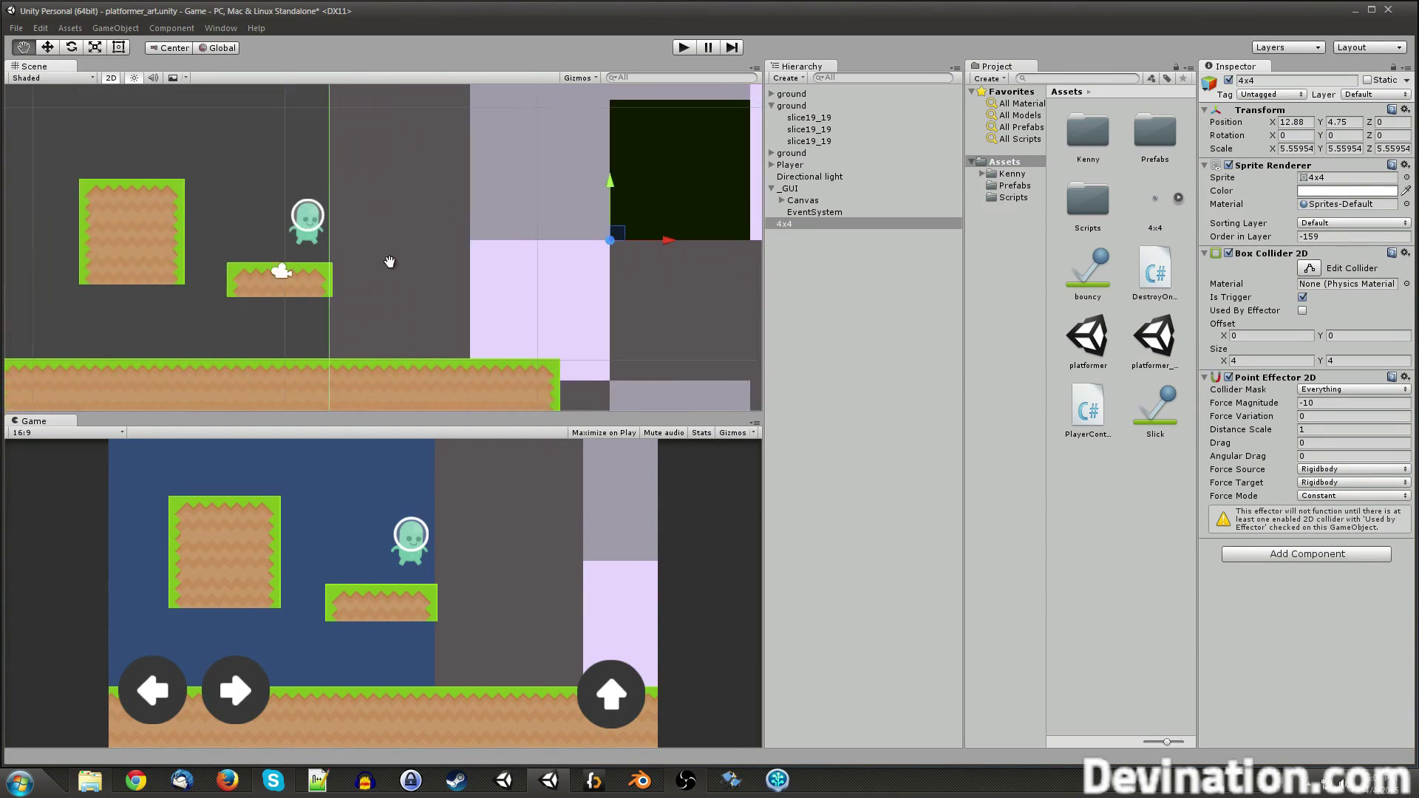
left_click(793, 106)
left_click(1302, 222)
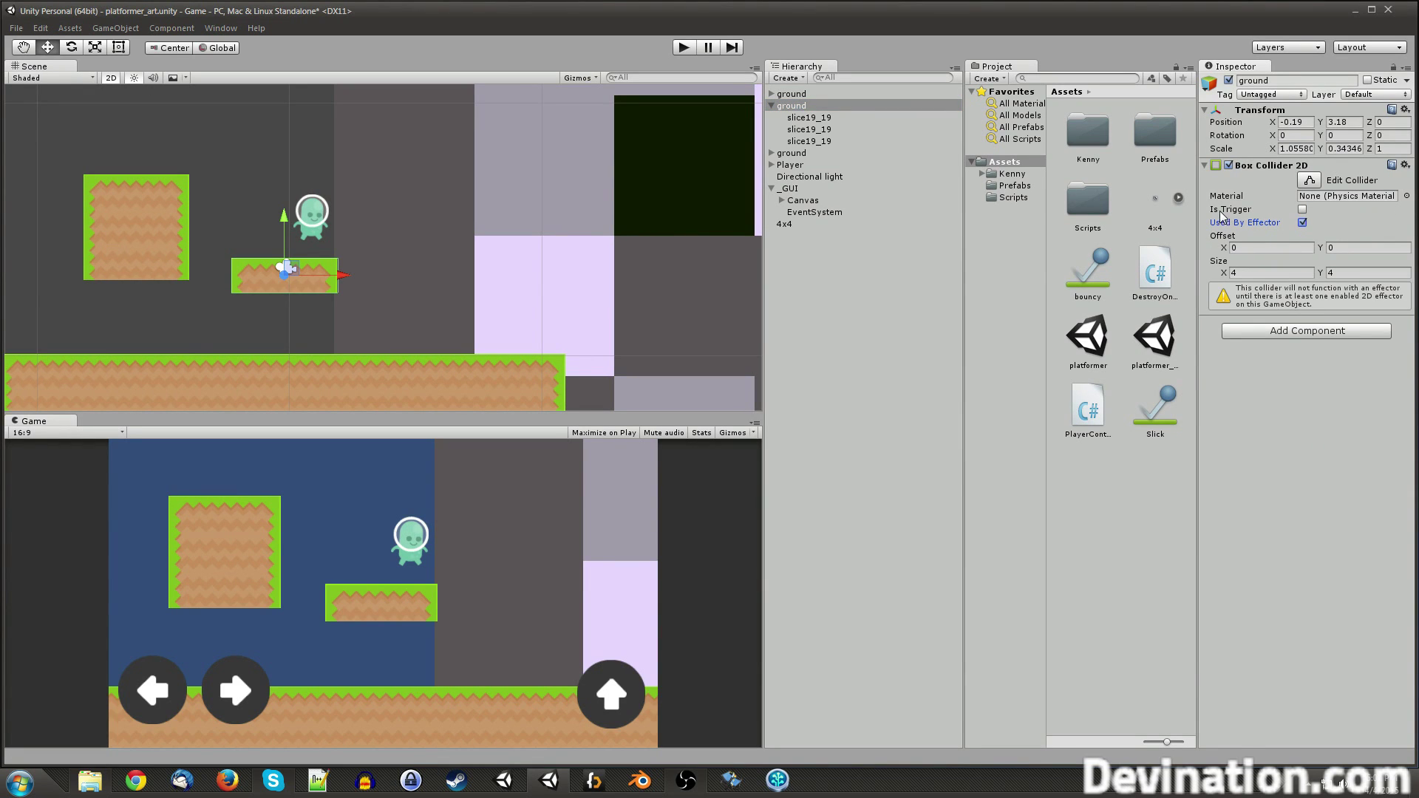
left_click(1302, 222)
Step: Enable Used By Effector on the 4x4 object's collider and move the object over the player, at about X 6.58, Y 6.22
left_click(658, 253)
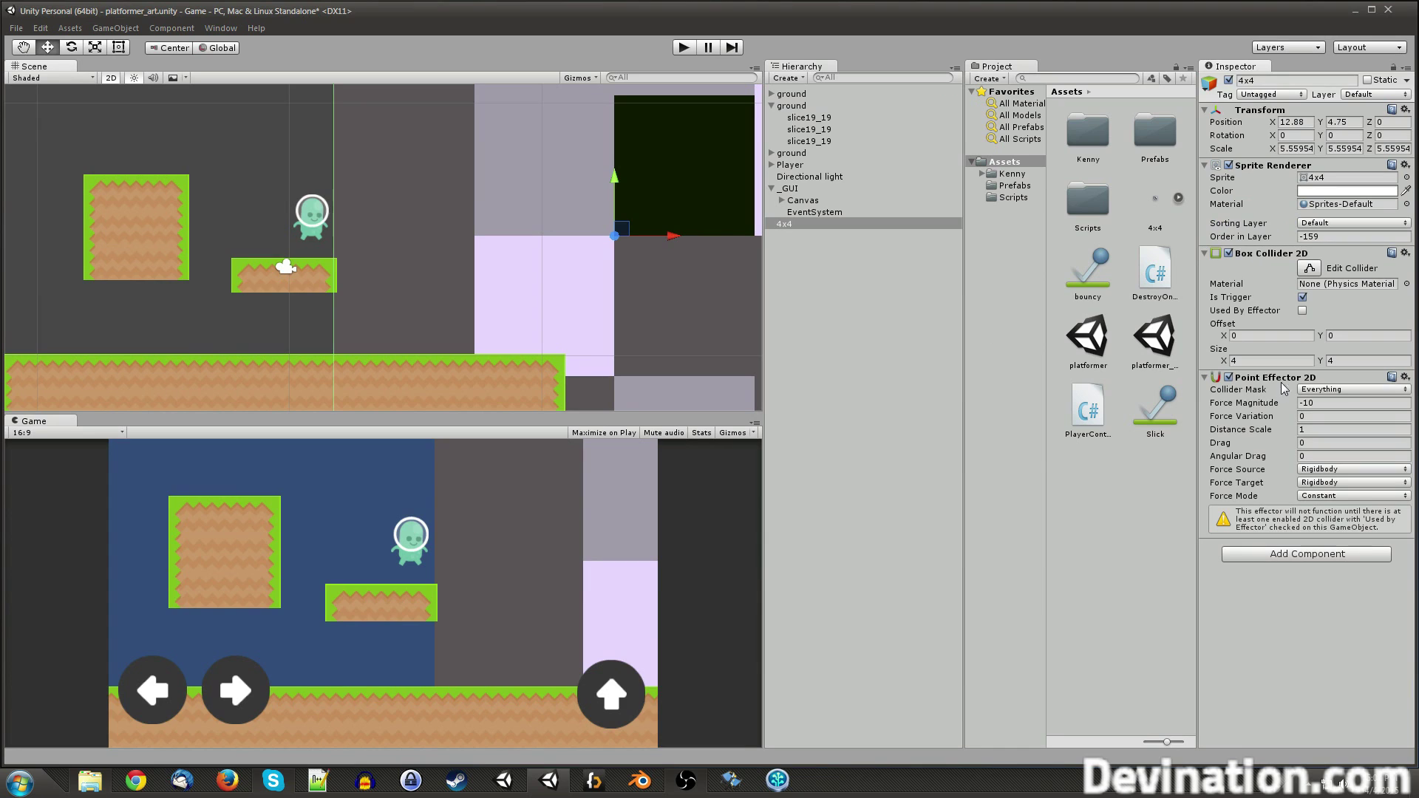
left_click(1302, 311)
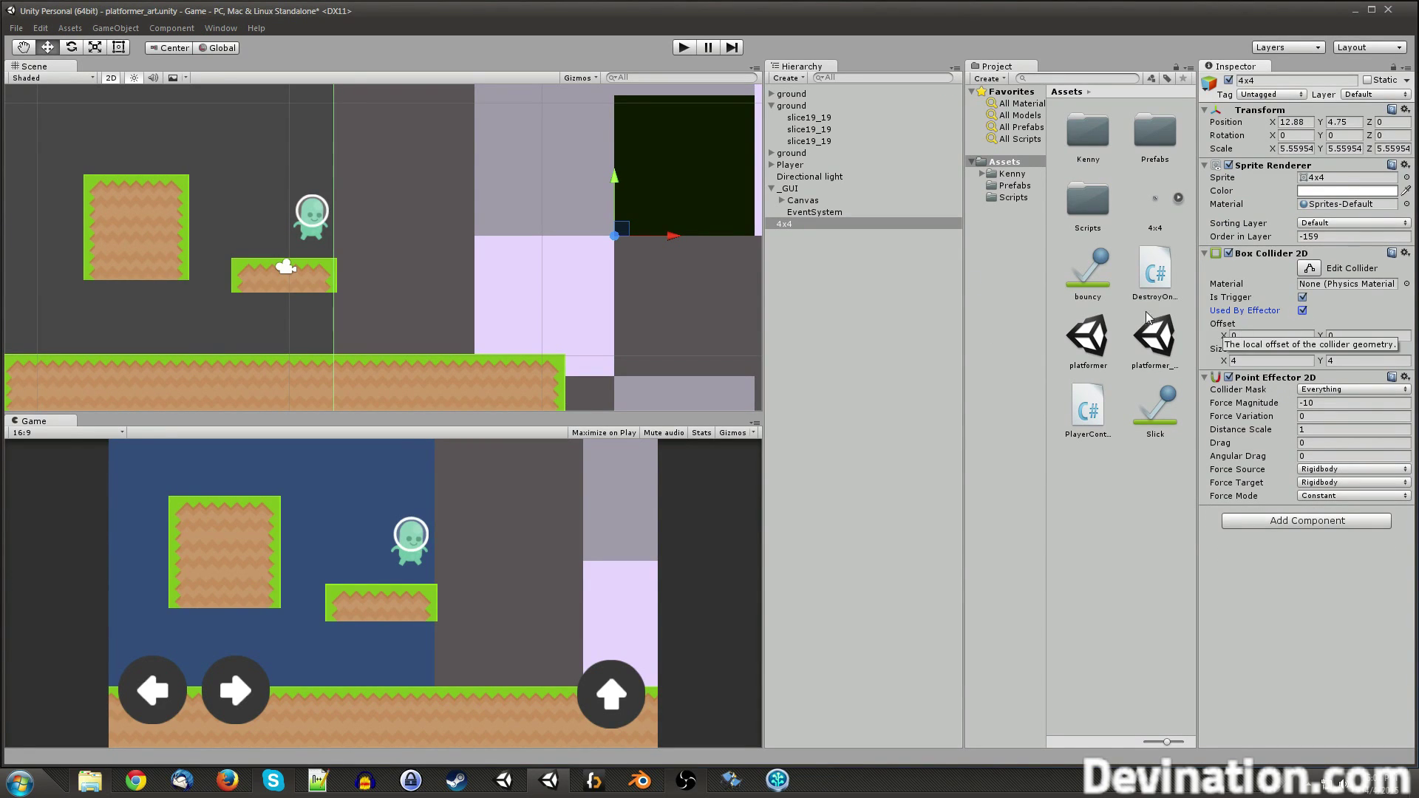
middle_click_drag(614, 237, 623, 280)
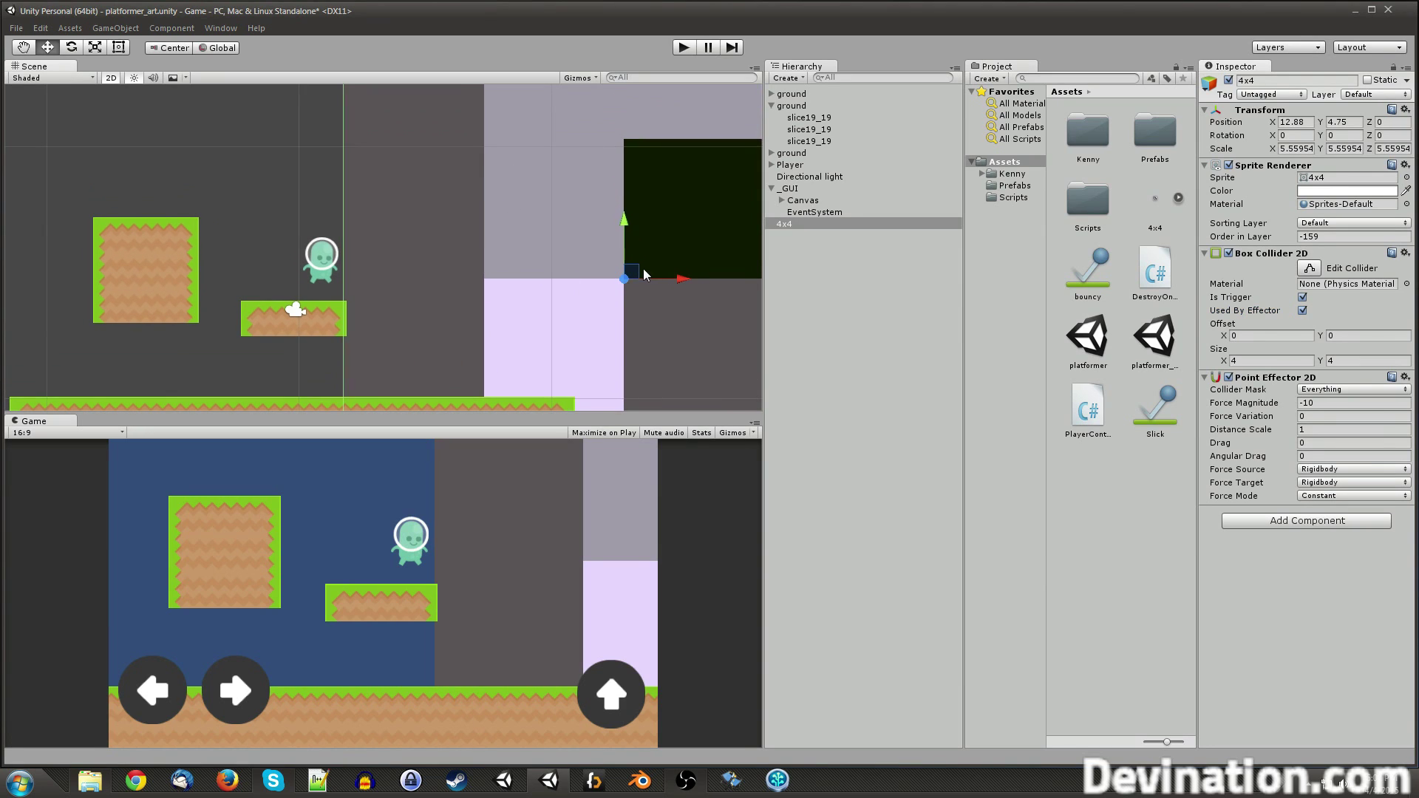
left_click_drag(644, 275, 484, 236)
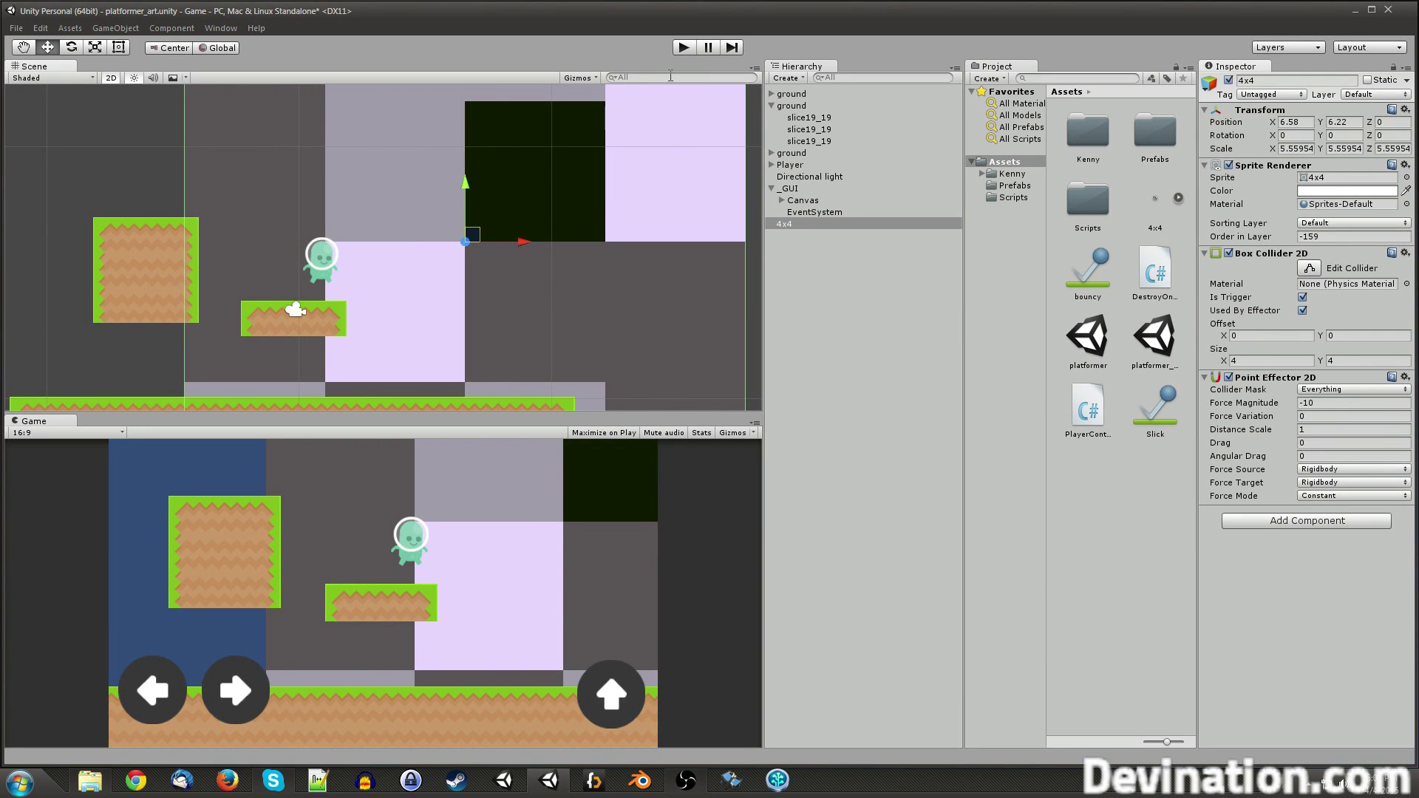
Step: Run the game and move the 4x4 object across the player and back to about X 5.25, Y 5.13
left_click(683, 47)
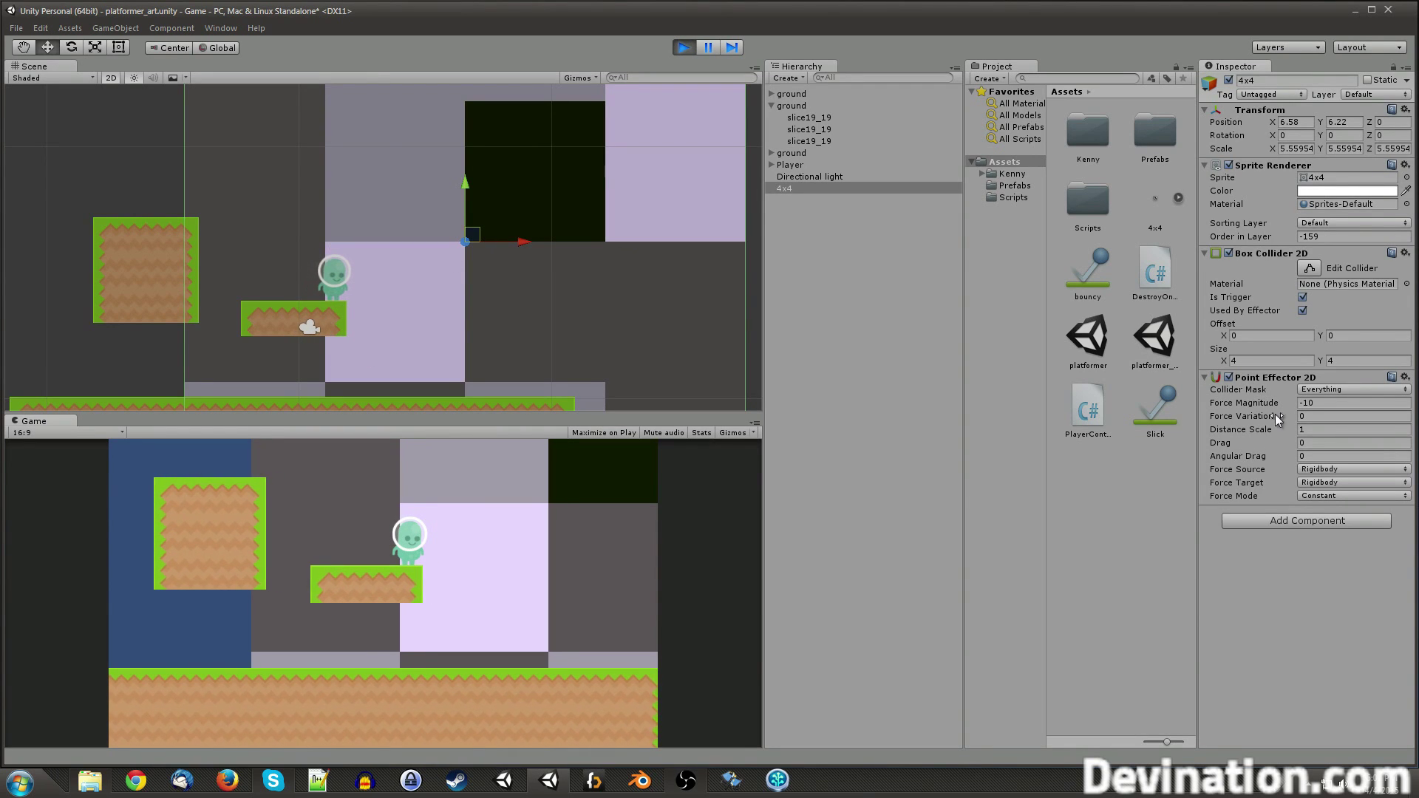
left_click_drag(476, 232, 225, 271)
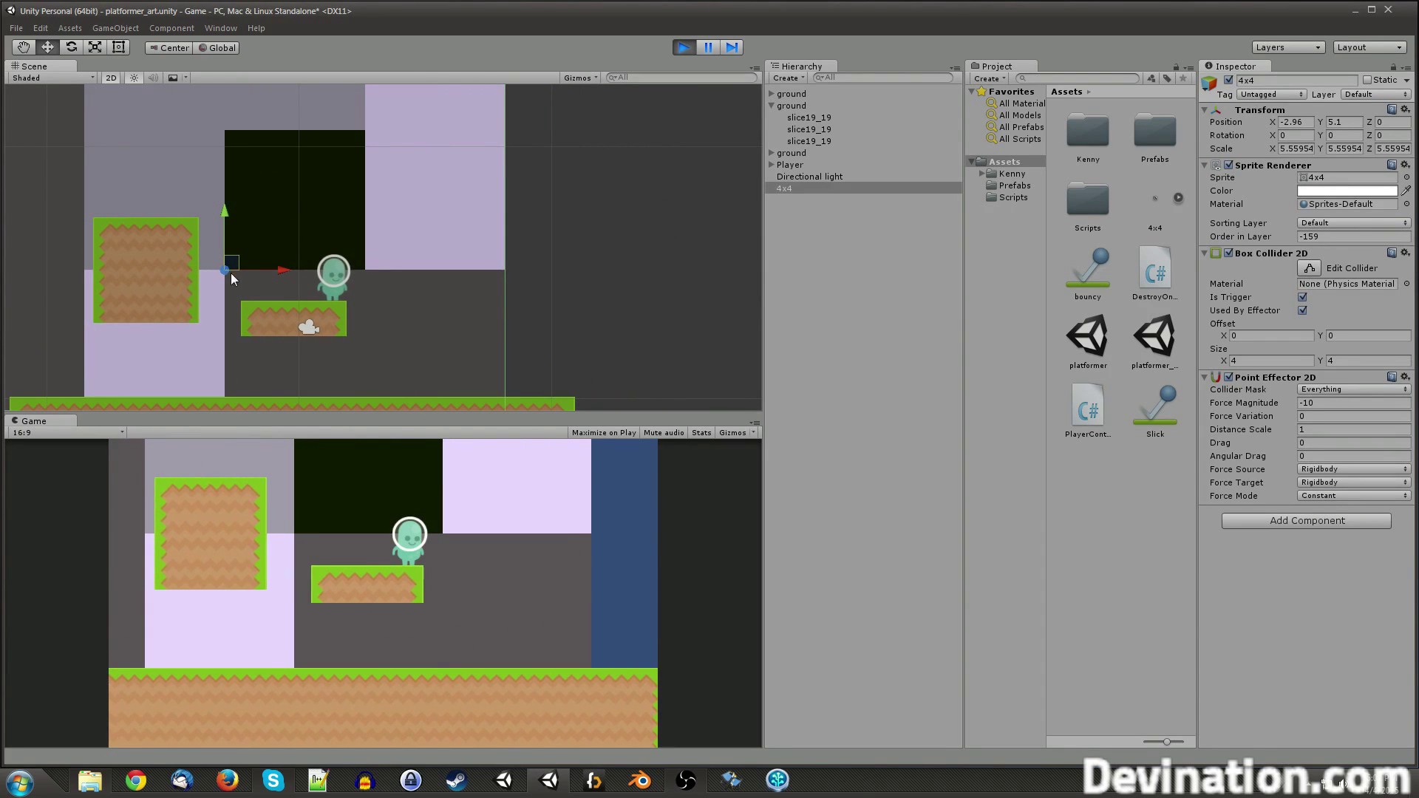
left_click_drag(228, 271, 443, 264)
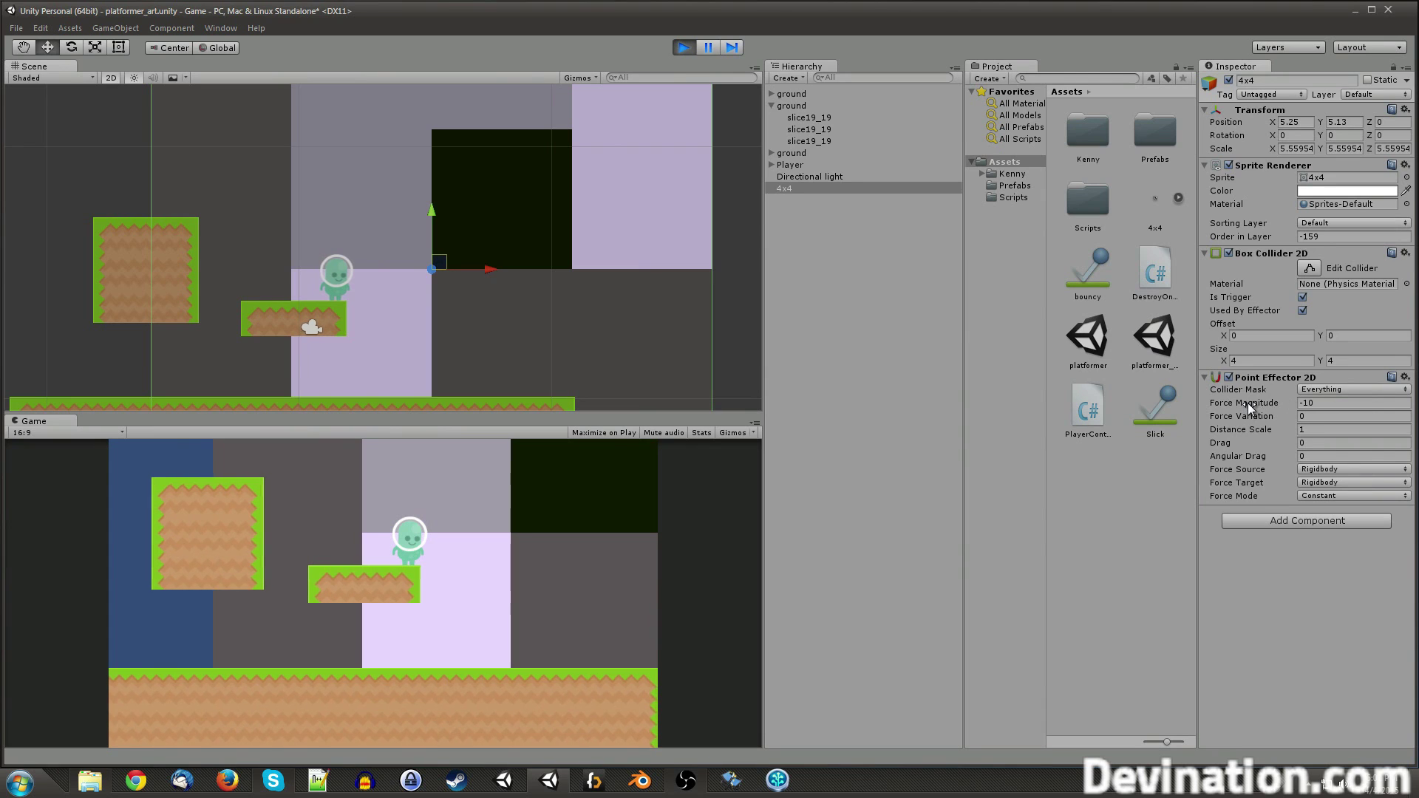
Step: Raise the Point Effector 2D's Force Magnitude to 78.77 and move the 4x4 object to about X 7.58, Y 3.15
left_click_drag(1249, 406, 683, 353)
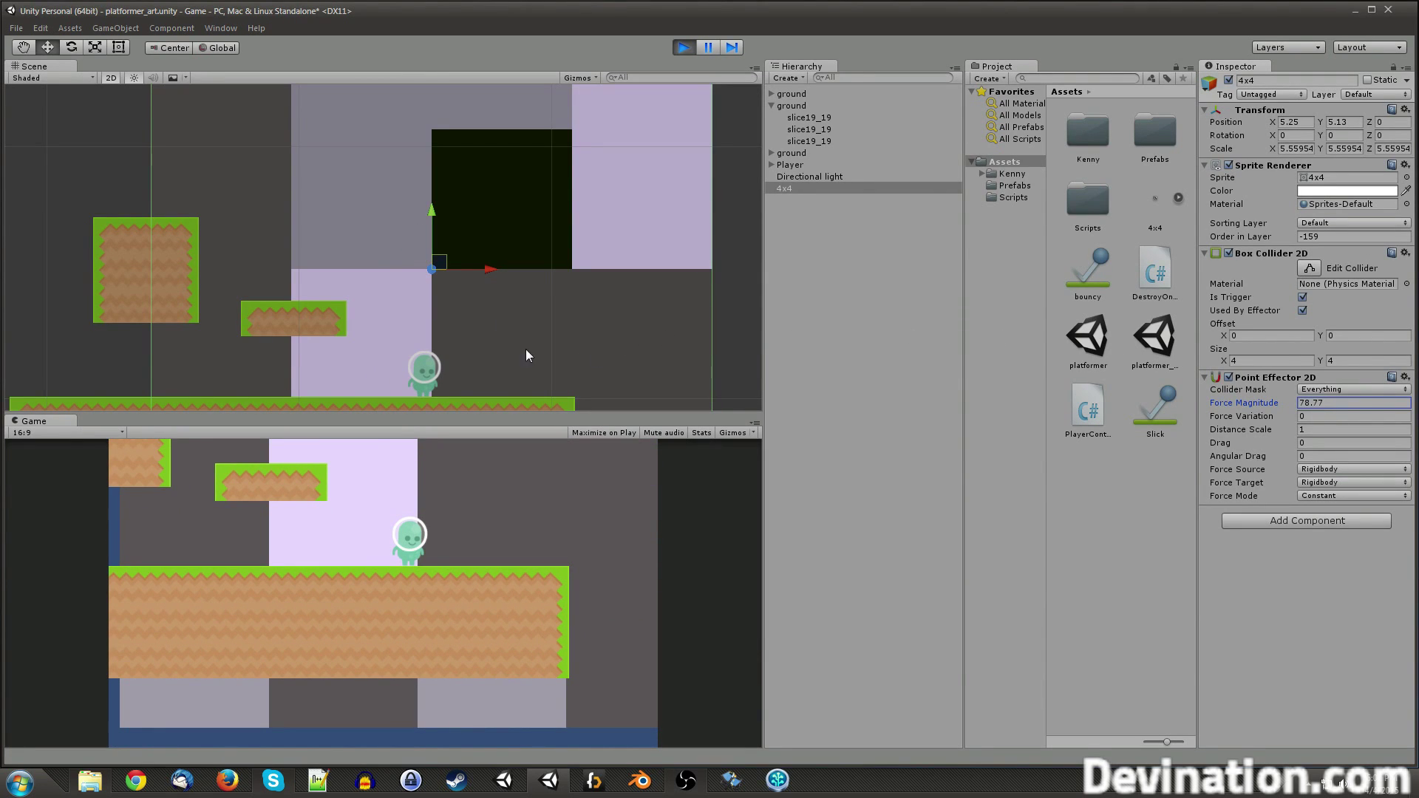
left_click_drag(450, 246, 504, 312)
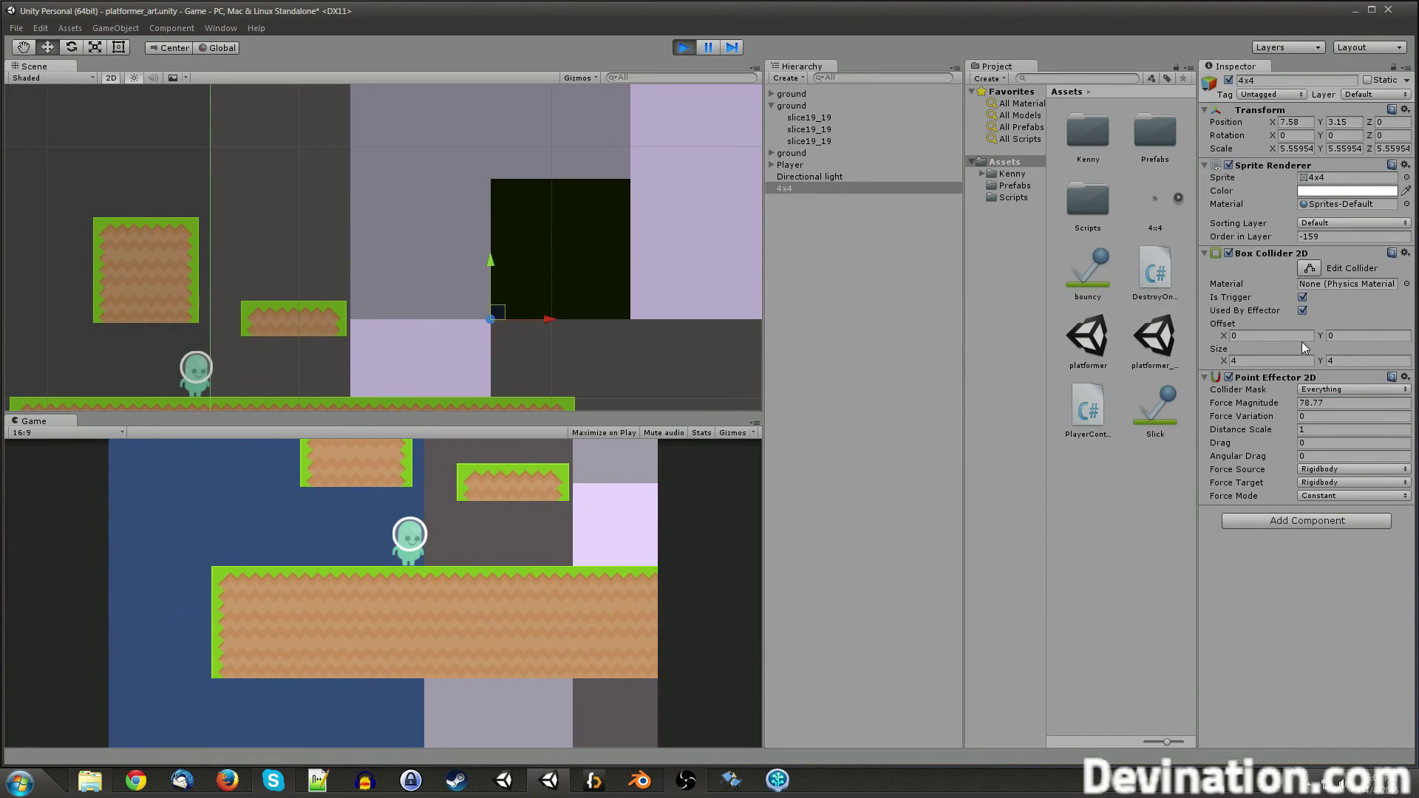
Step: Set the Point Effector 2D's Force Magnitude to -50
left_click(1336, 403)
type("-50")
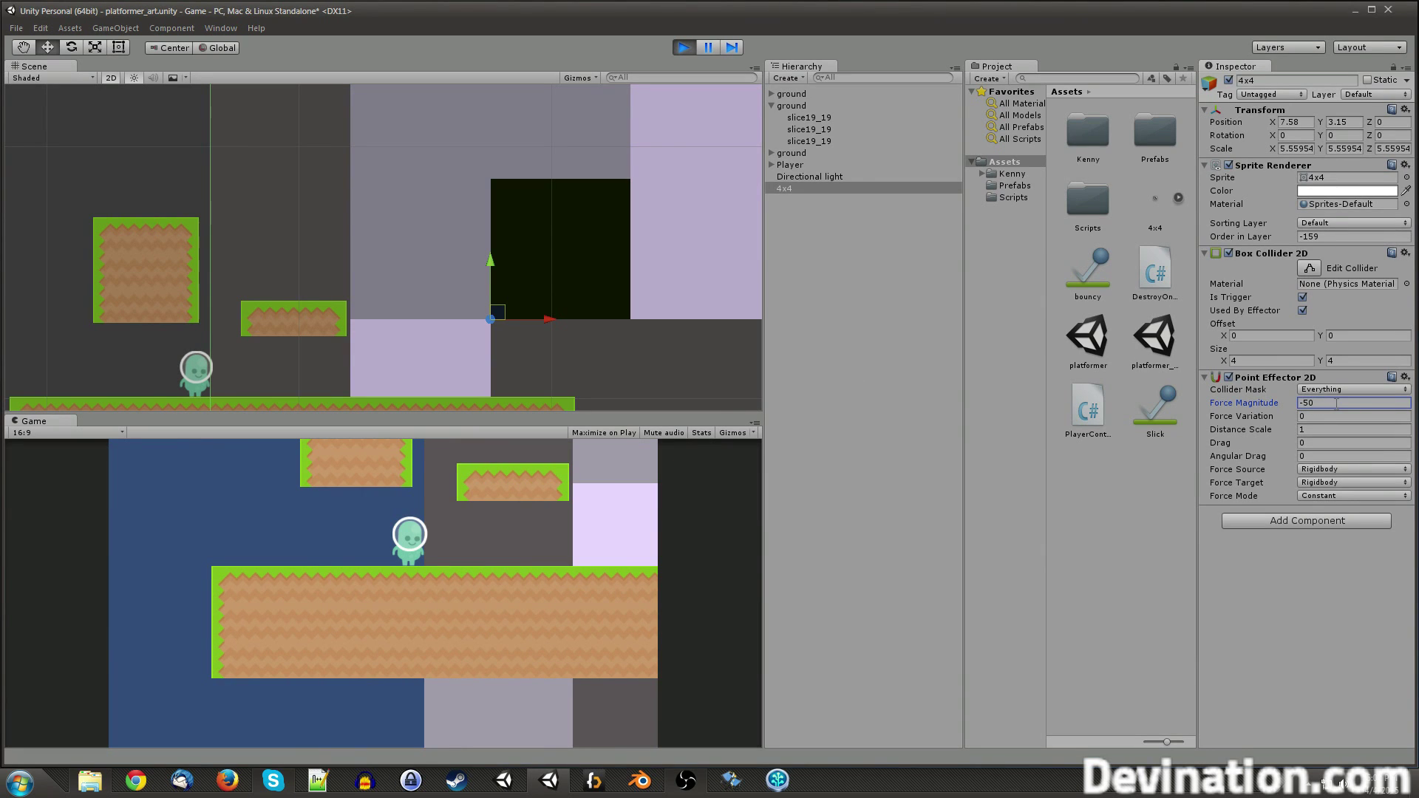
Step: Test the attraction by moving the 4x4 object to about X 5.28, Y 2.59 and about X 7.22, Y 3.71, and stop the game
left_click_drag(499, 312, 445, 329)
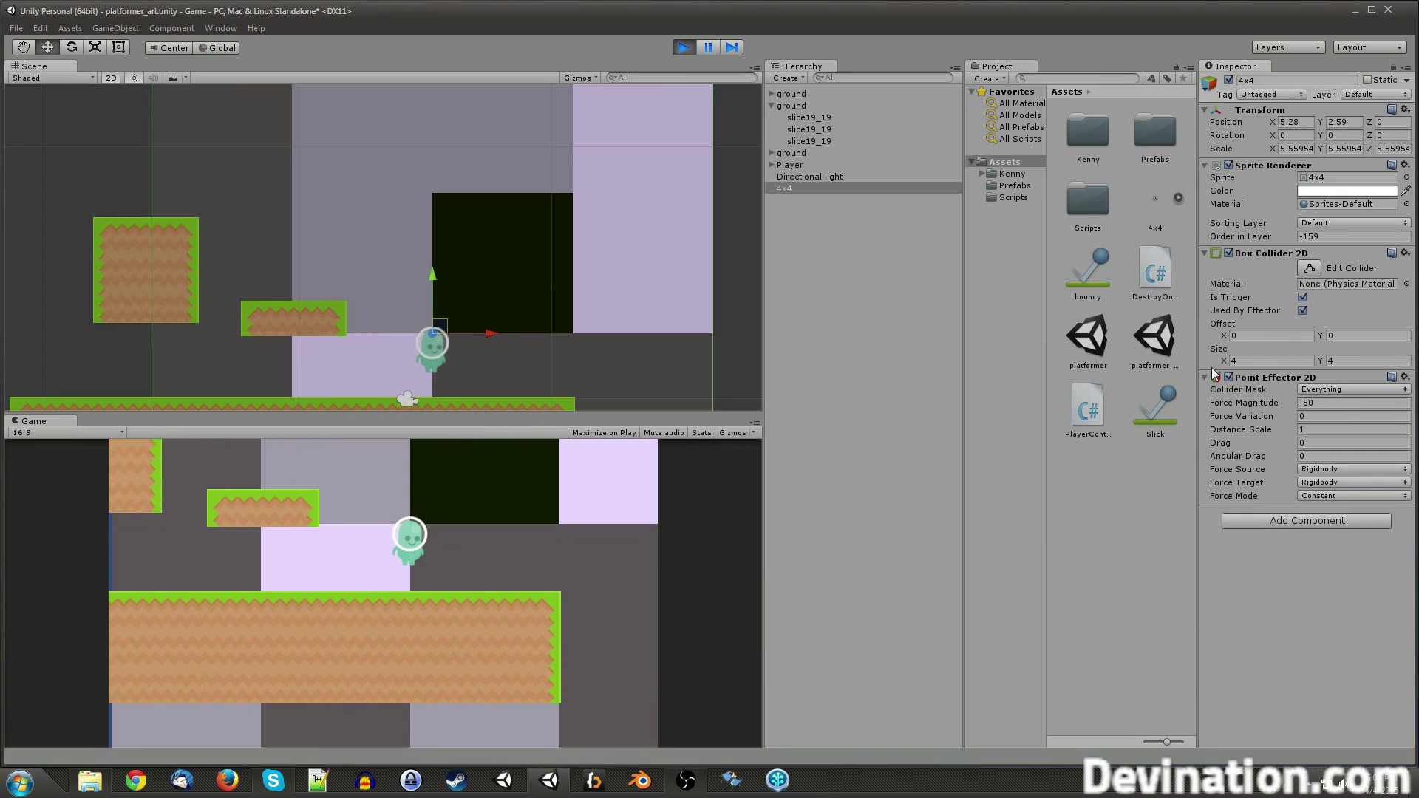
left_click_drag(443, 325, 493, 299)
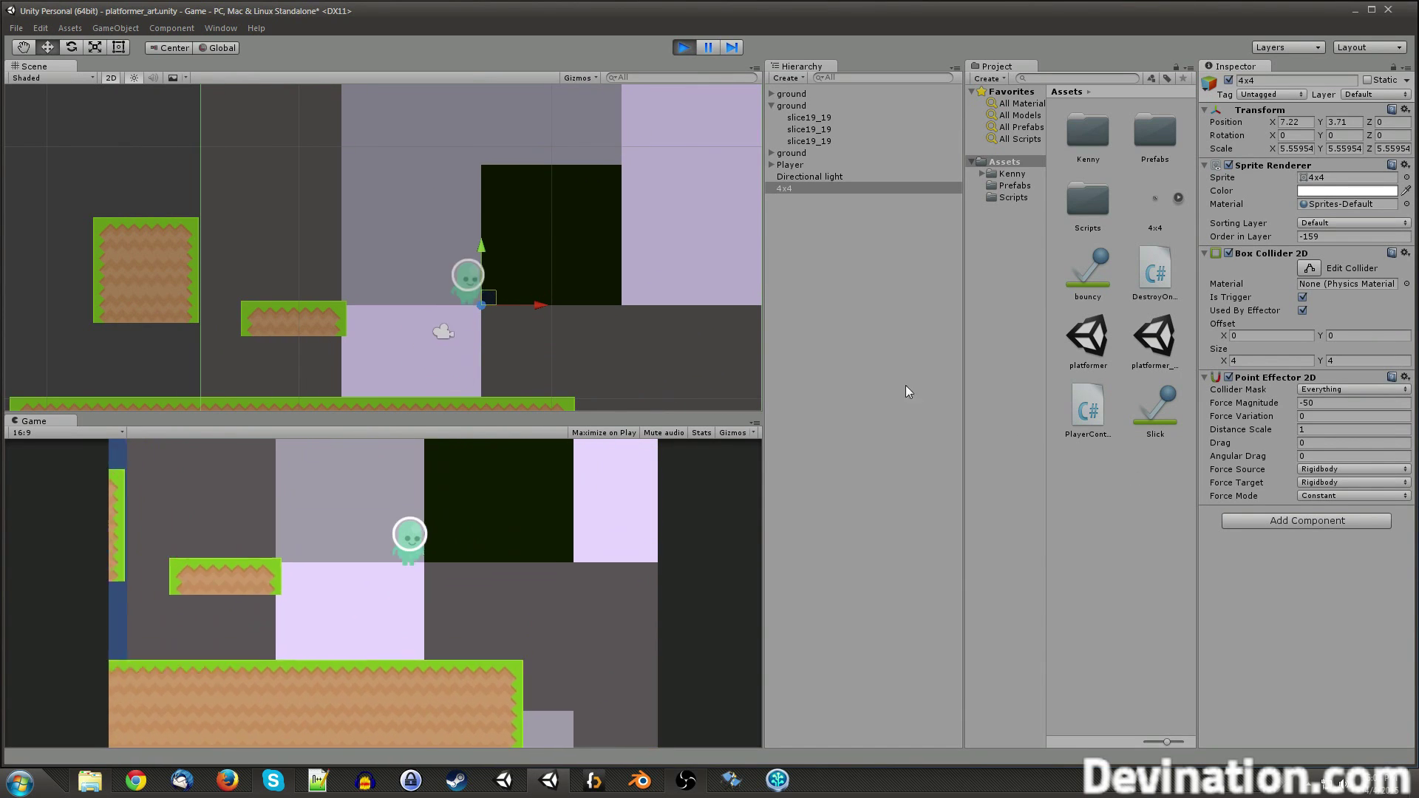
left_click(684, 48)
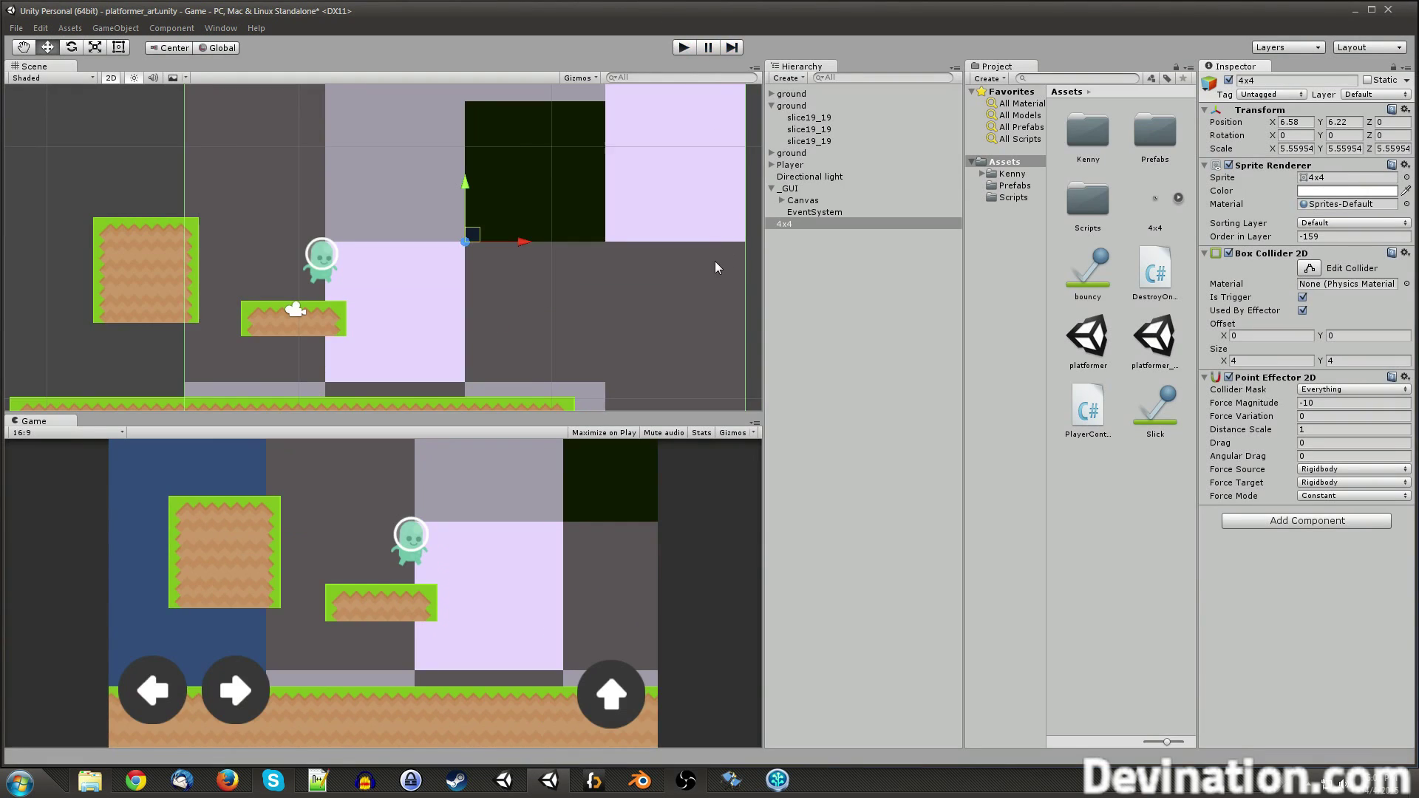
Step: Set the Point Effector 2D's Force Magnitude to -50 in the stopped scene and inspect the Player's colliders and Rigidbody 2D with the game running
left_click(1369, 403)
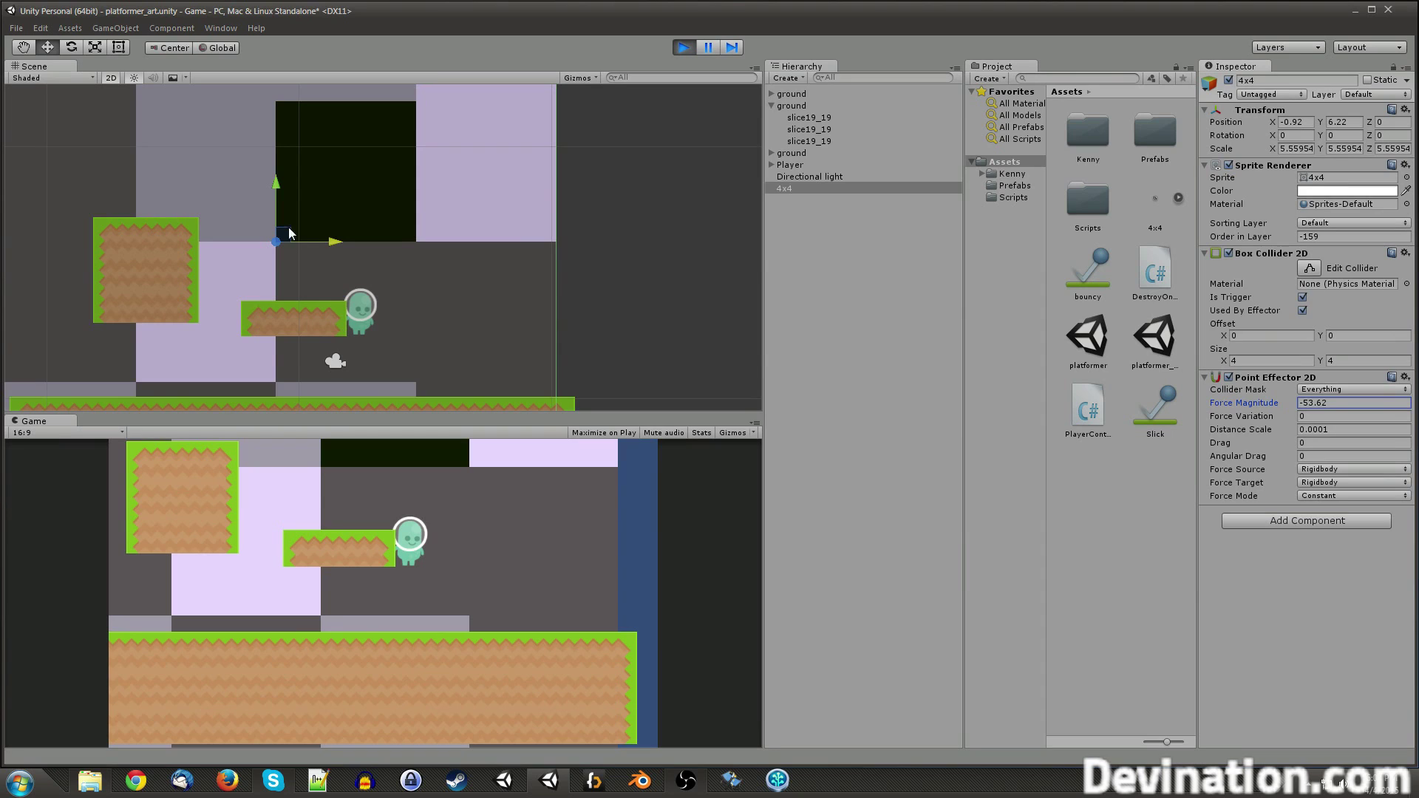
left_click(789, 165)
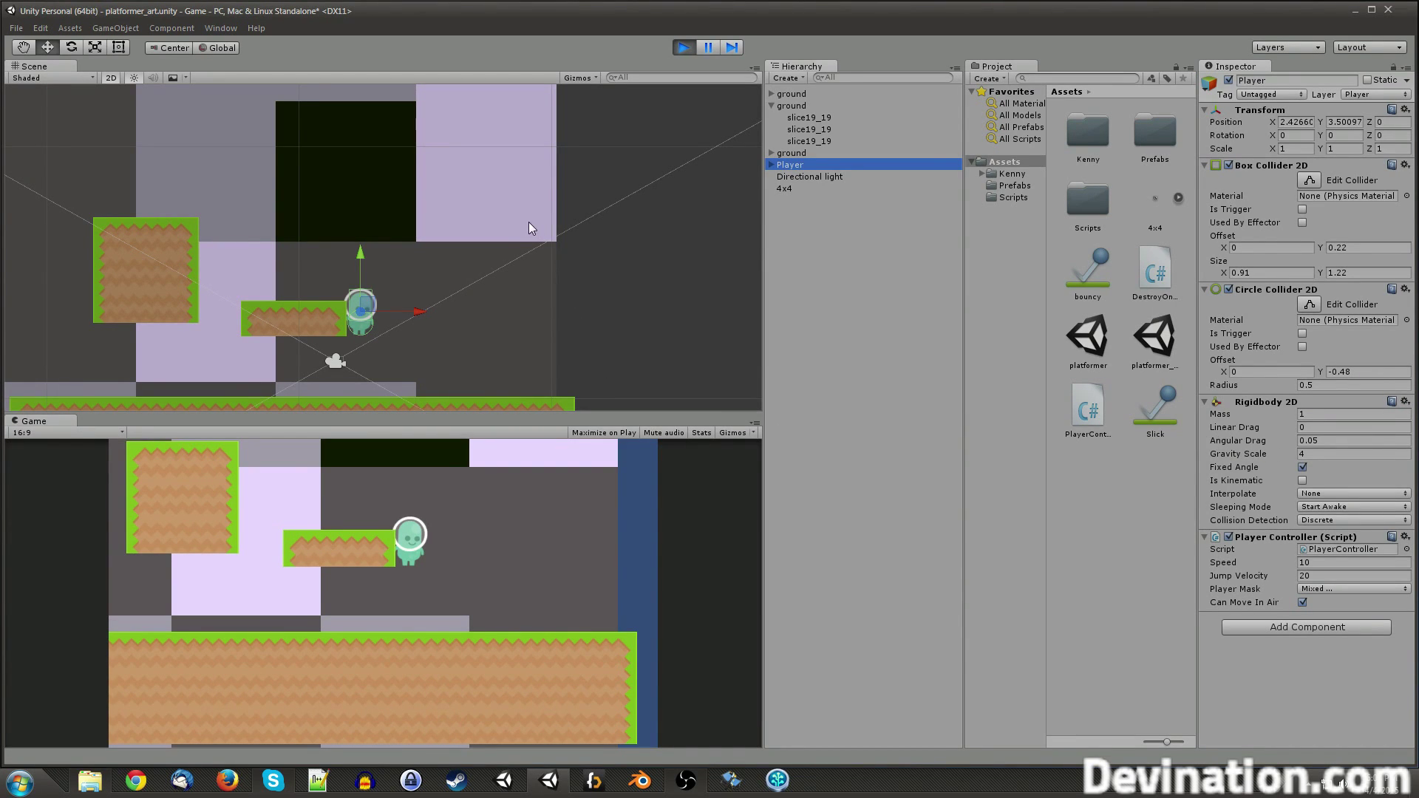
left_click(519, 283)
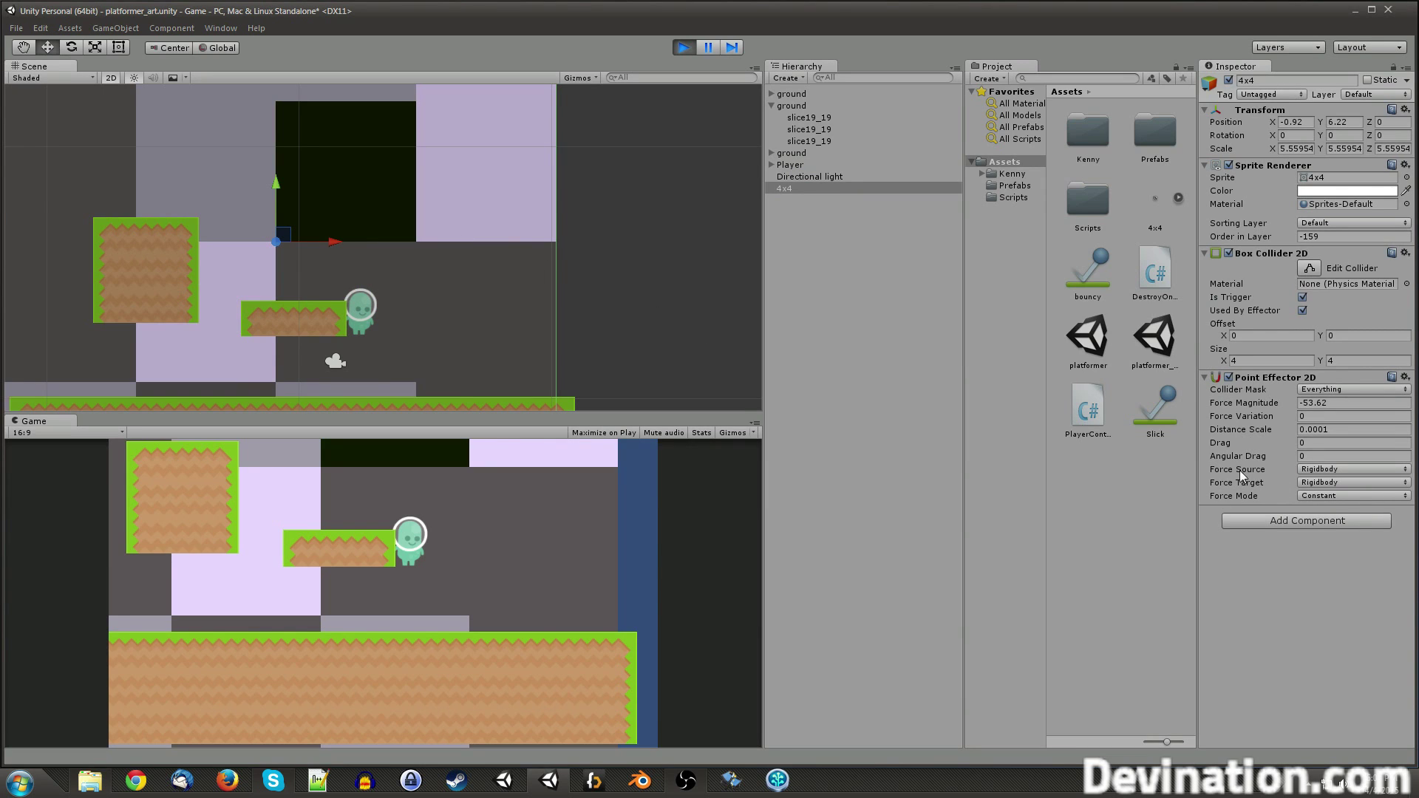
Step: Set the Point Effector 2D's Force Source to Collider and the 4x4 object's collider offset X to 1.6 in the running game
left_click(1332, 470)
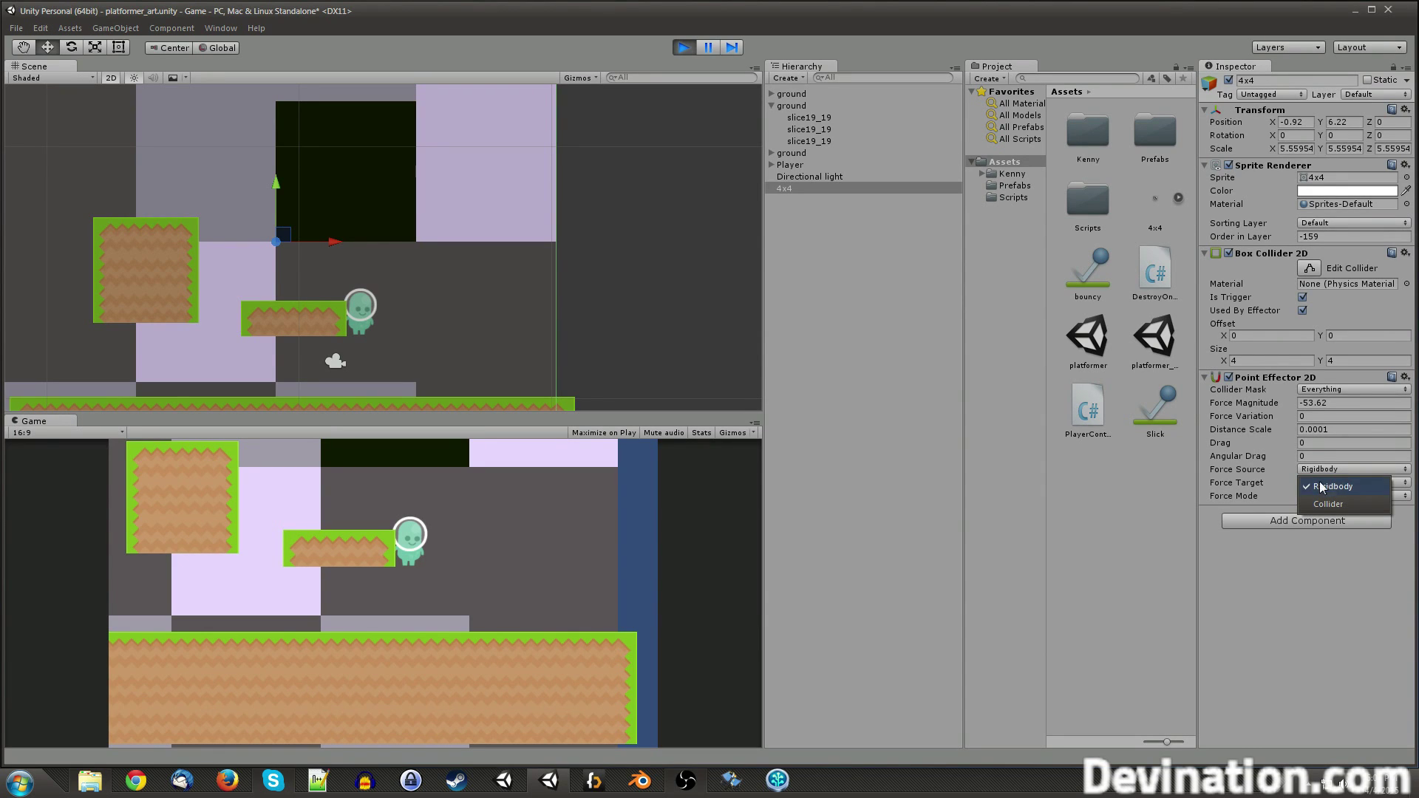
middle_click_drag(405, 232, 455, 255)
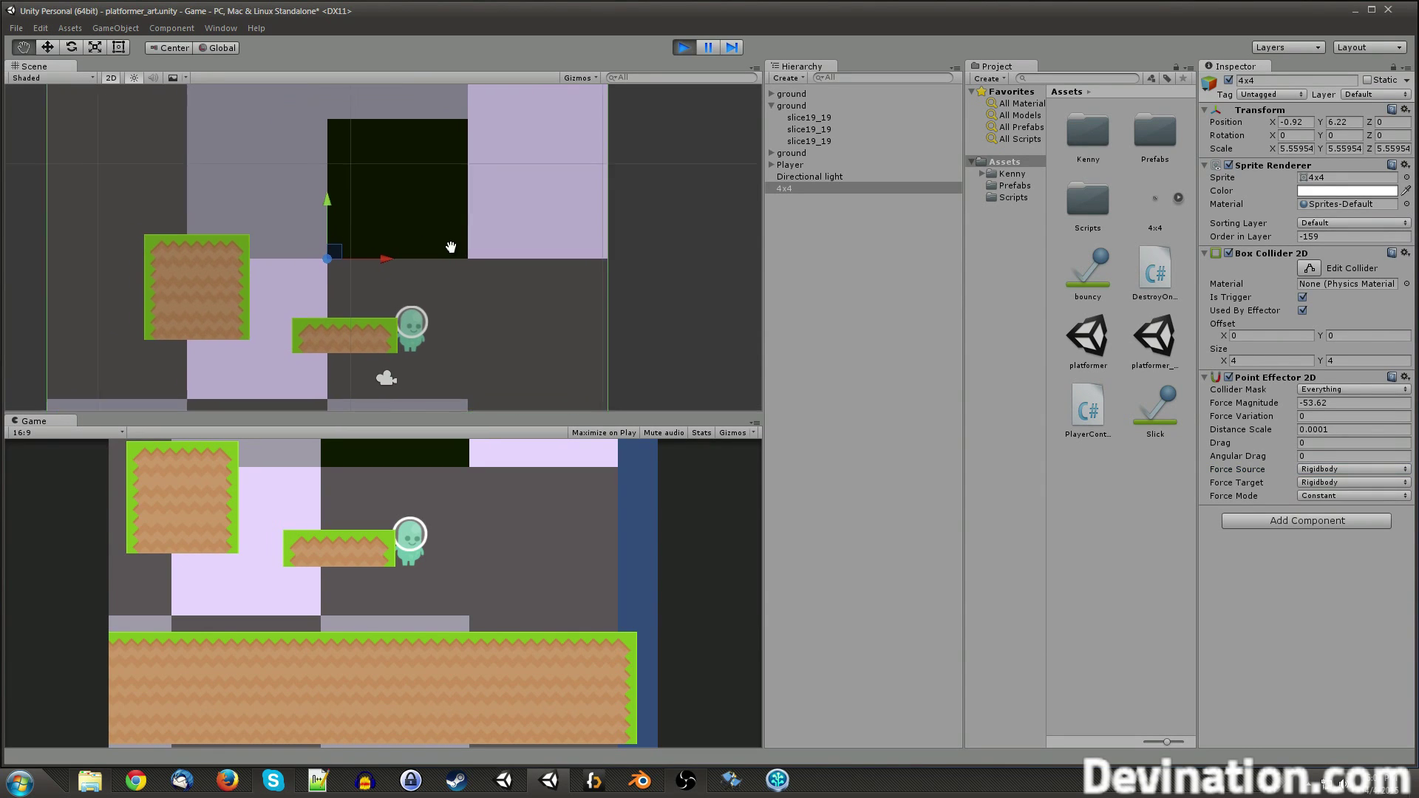
scroll(466, 272, "down", 2)
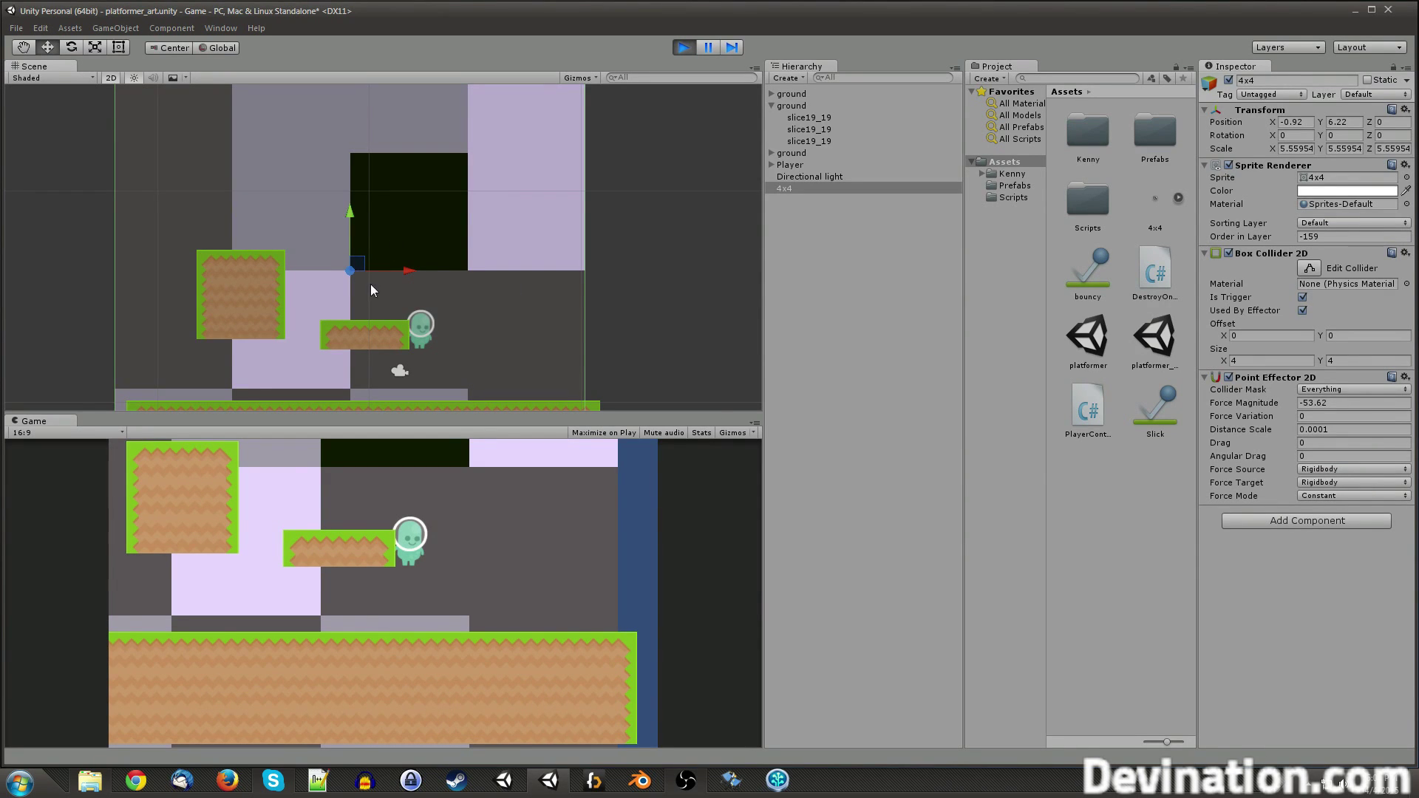
left_click(1313, 471)
left_click(1328, 505)
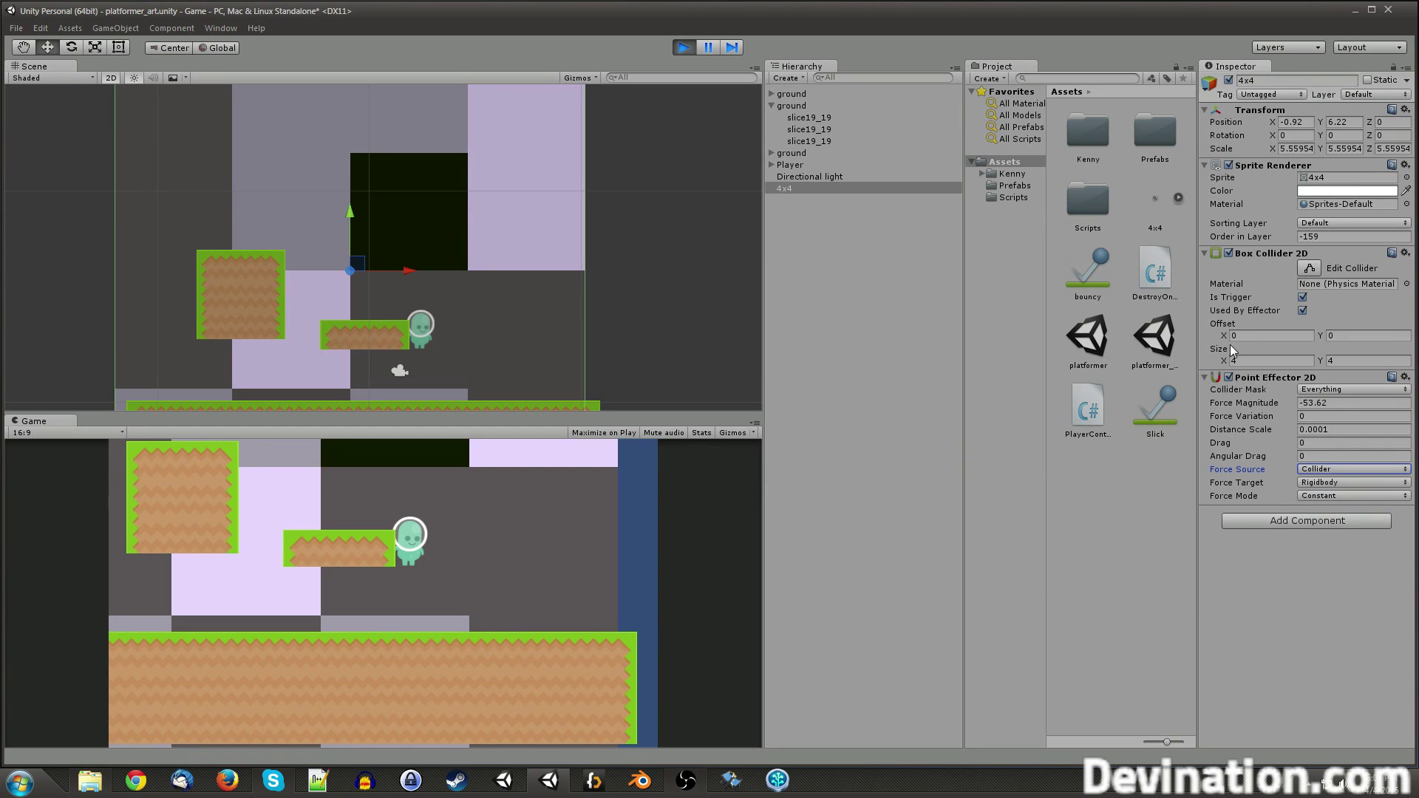
left_click_drag(1224, 336, 1241, 336)
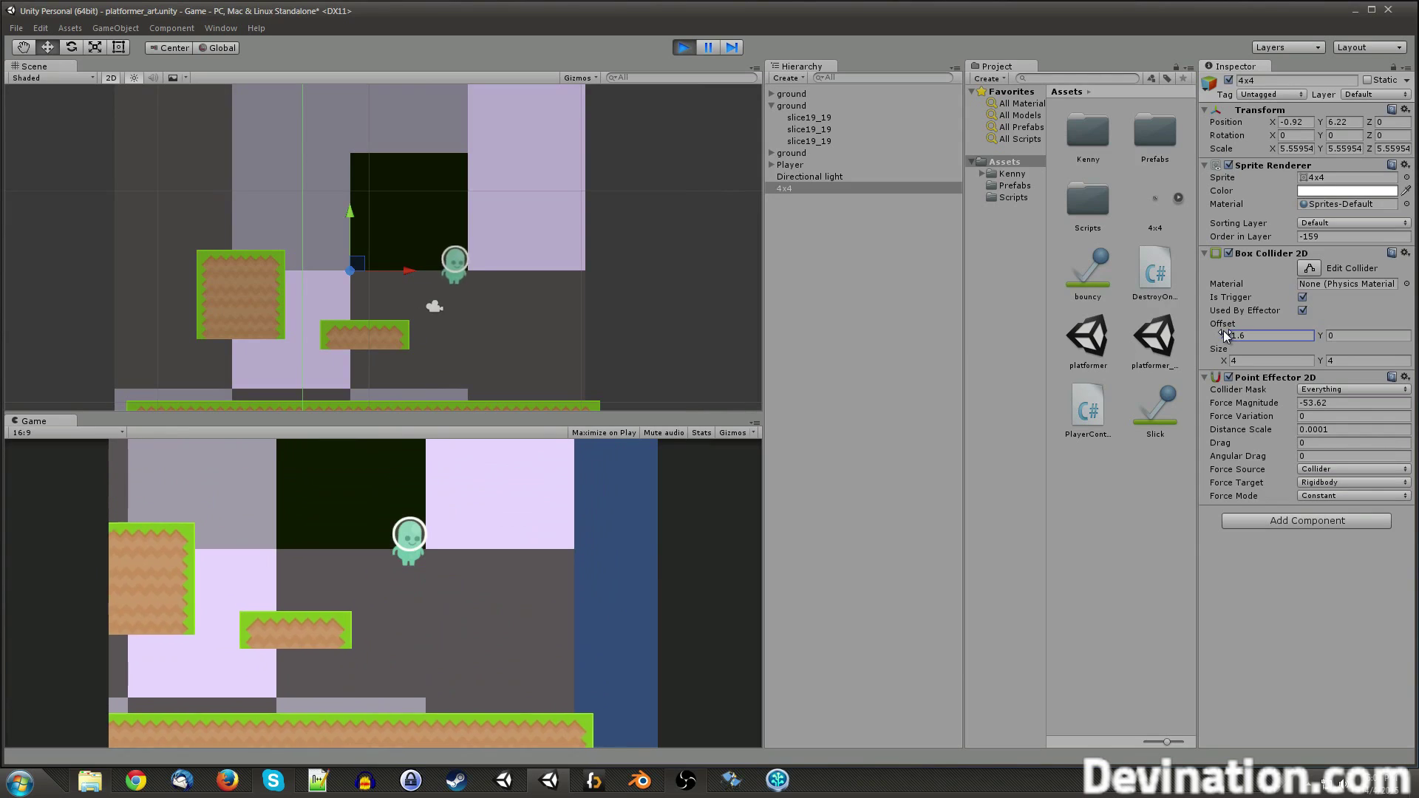
scroll(530, 276, "down", 4)
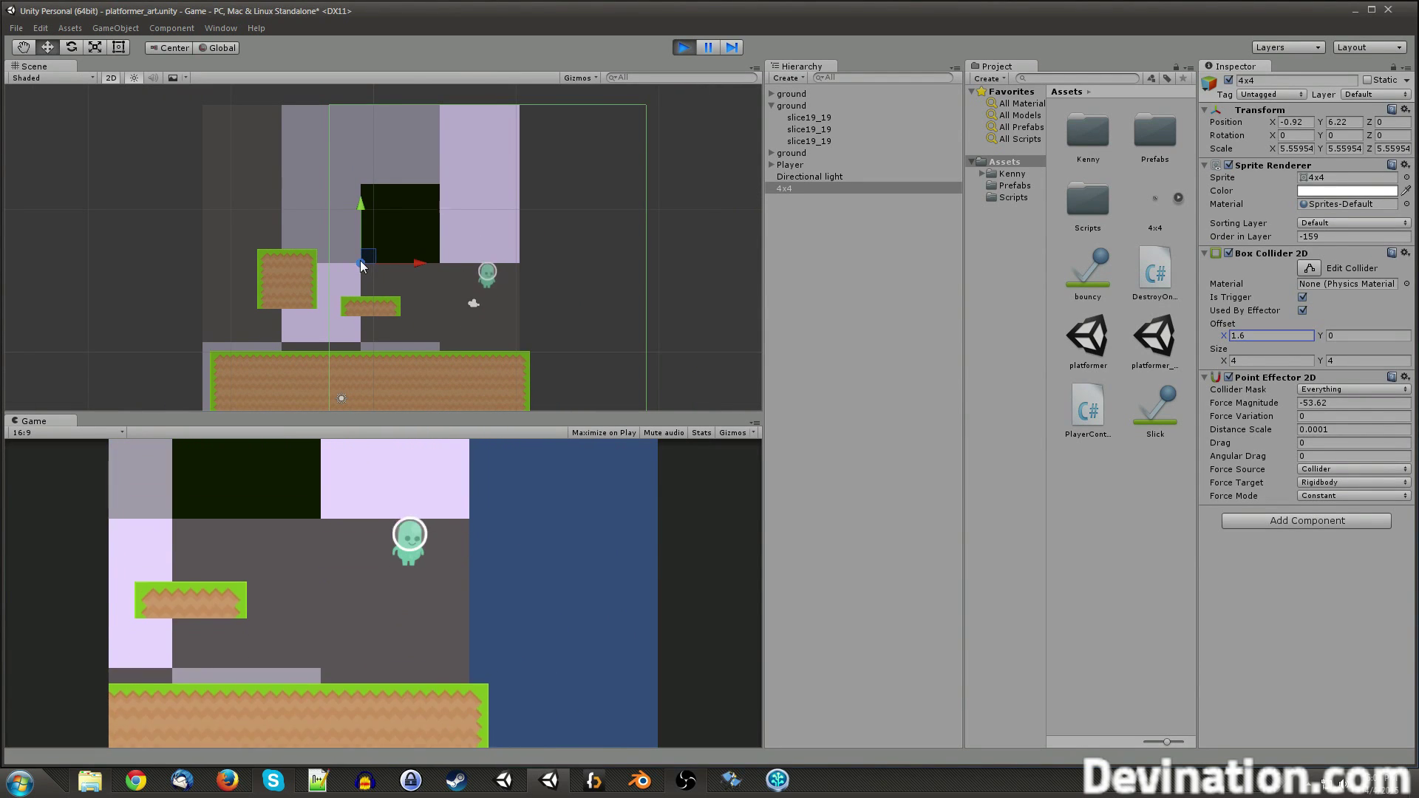
Step: Examine the Force Target options and the Player's components, and stop the game
left_click(1311, 482)
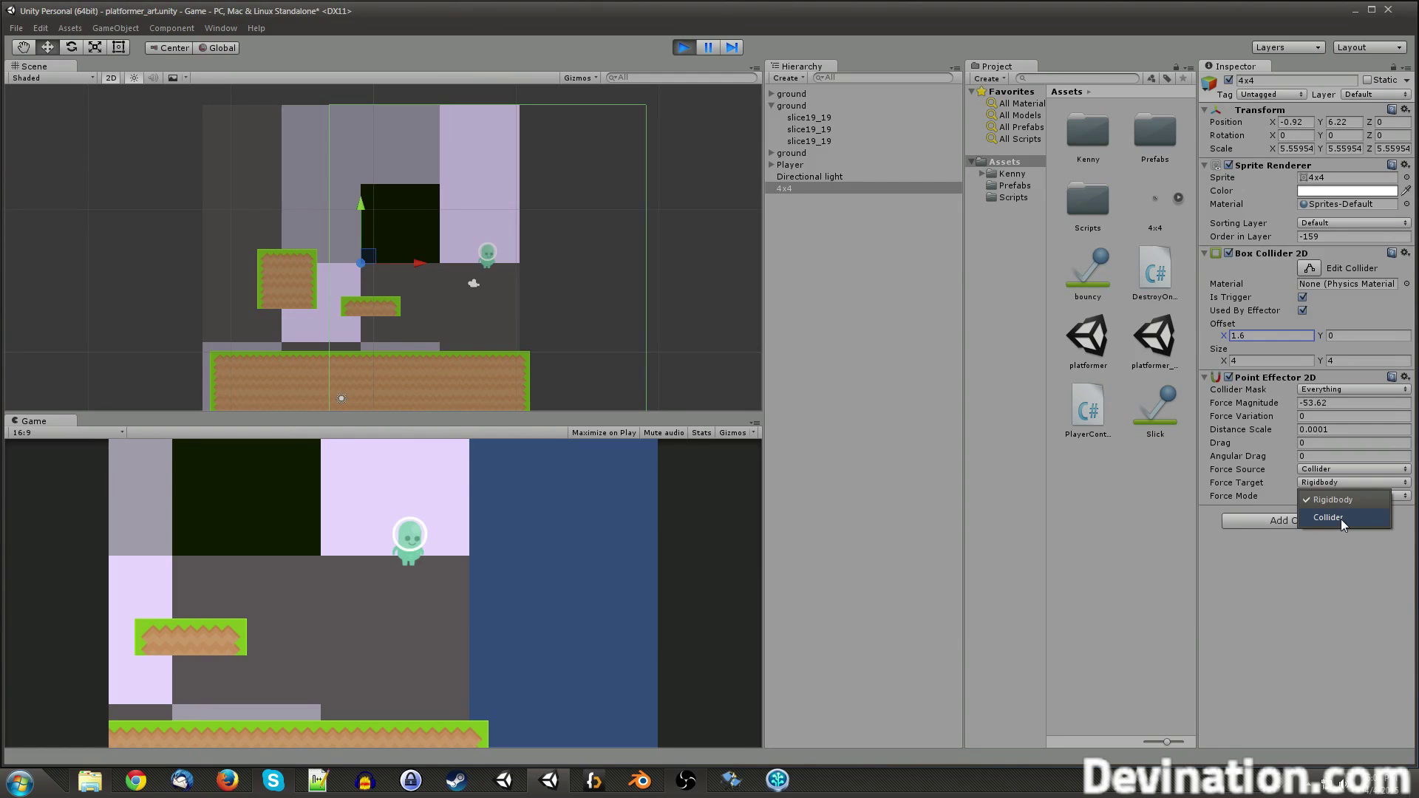
left_click(790, 166)
left_click(461, 175)
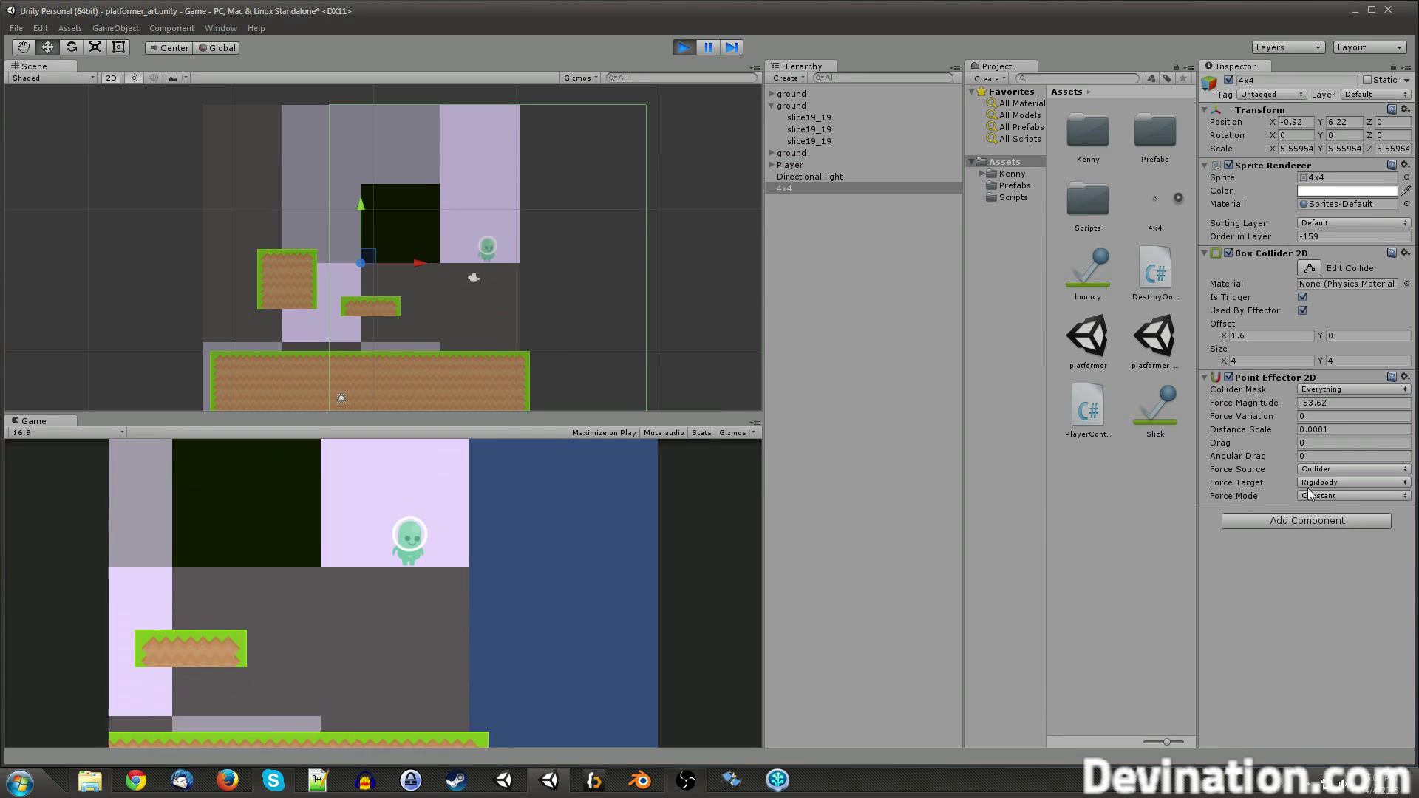
left_click(683, 47)
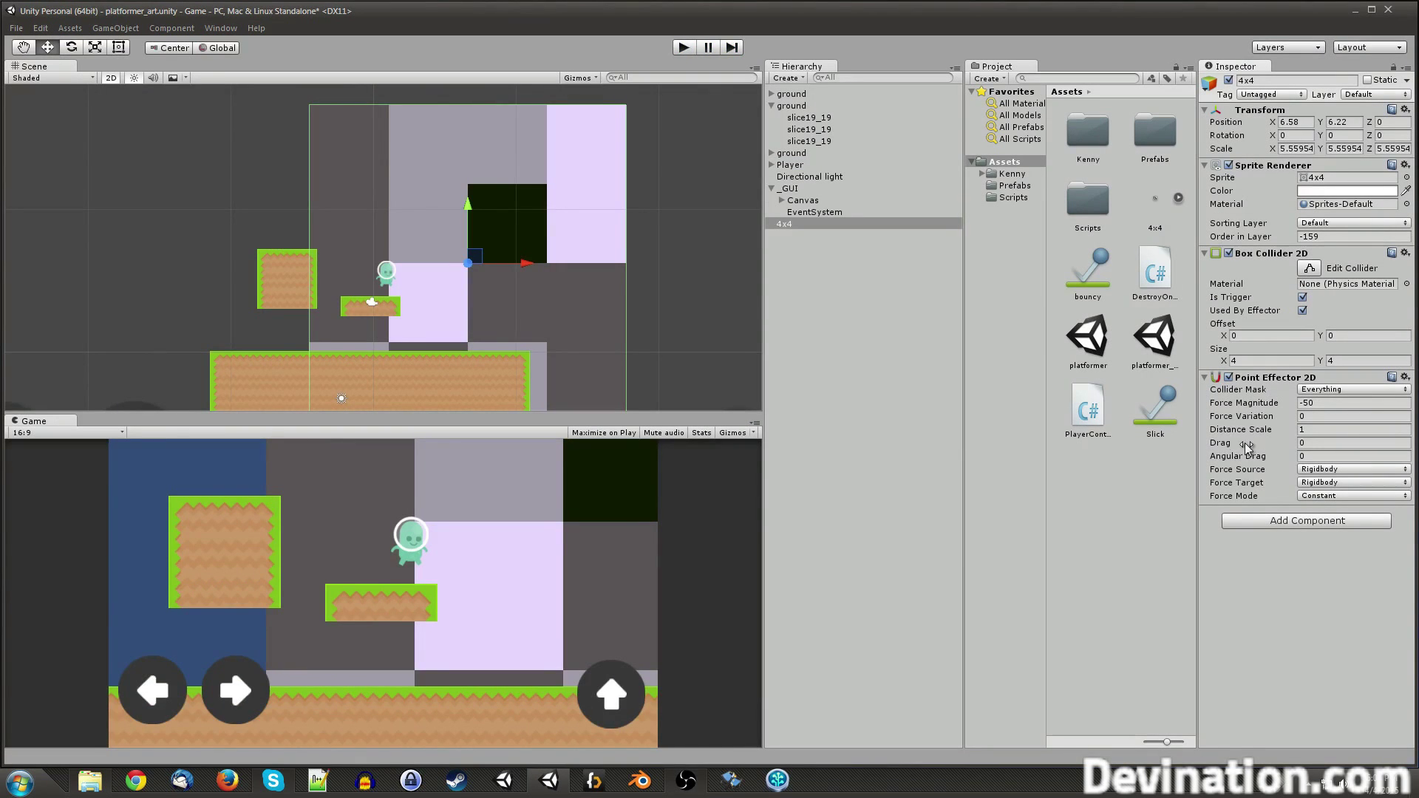
Step: Set the Point Effector 2D's Force Mode to Inverse Linear
left_click(1325, 497)
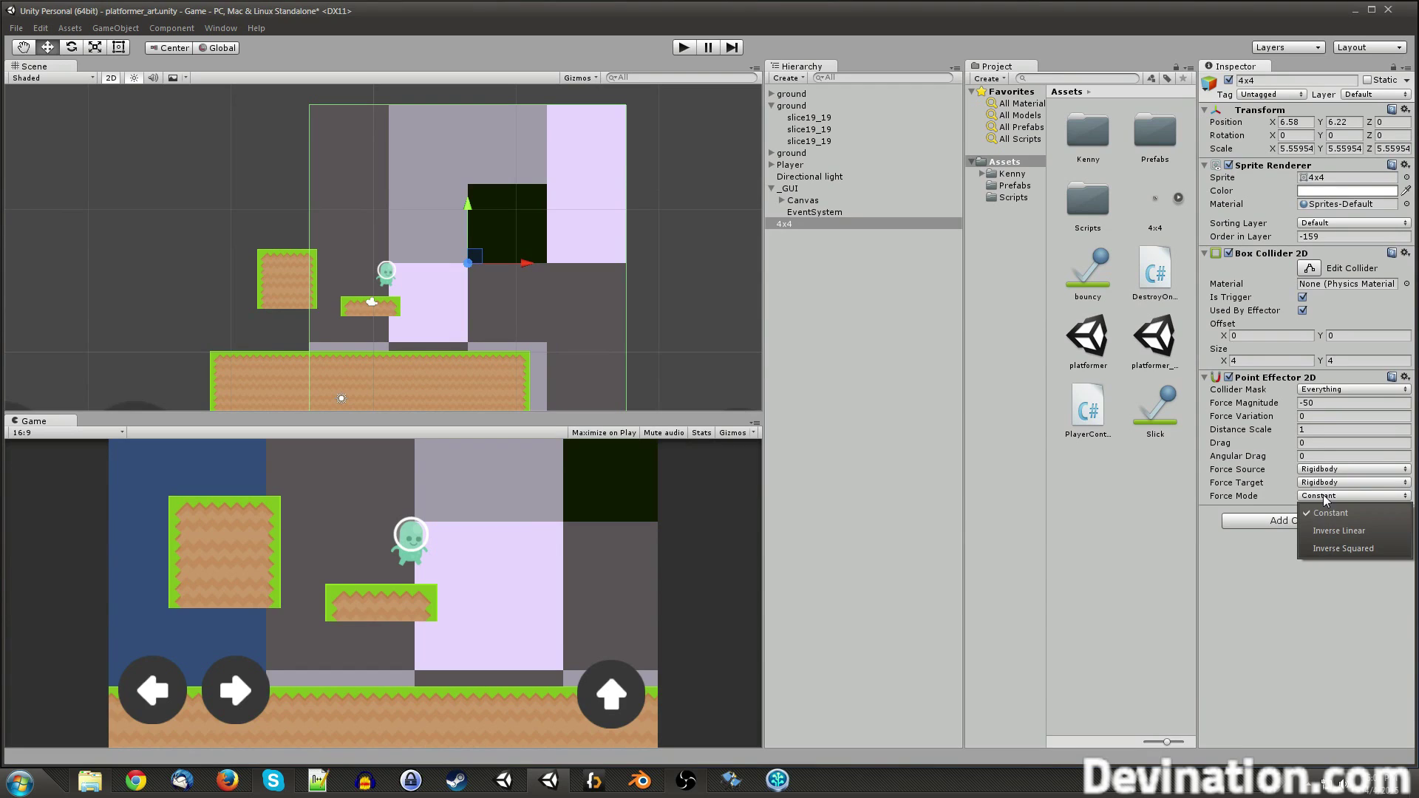
left_click(1352, 520)
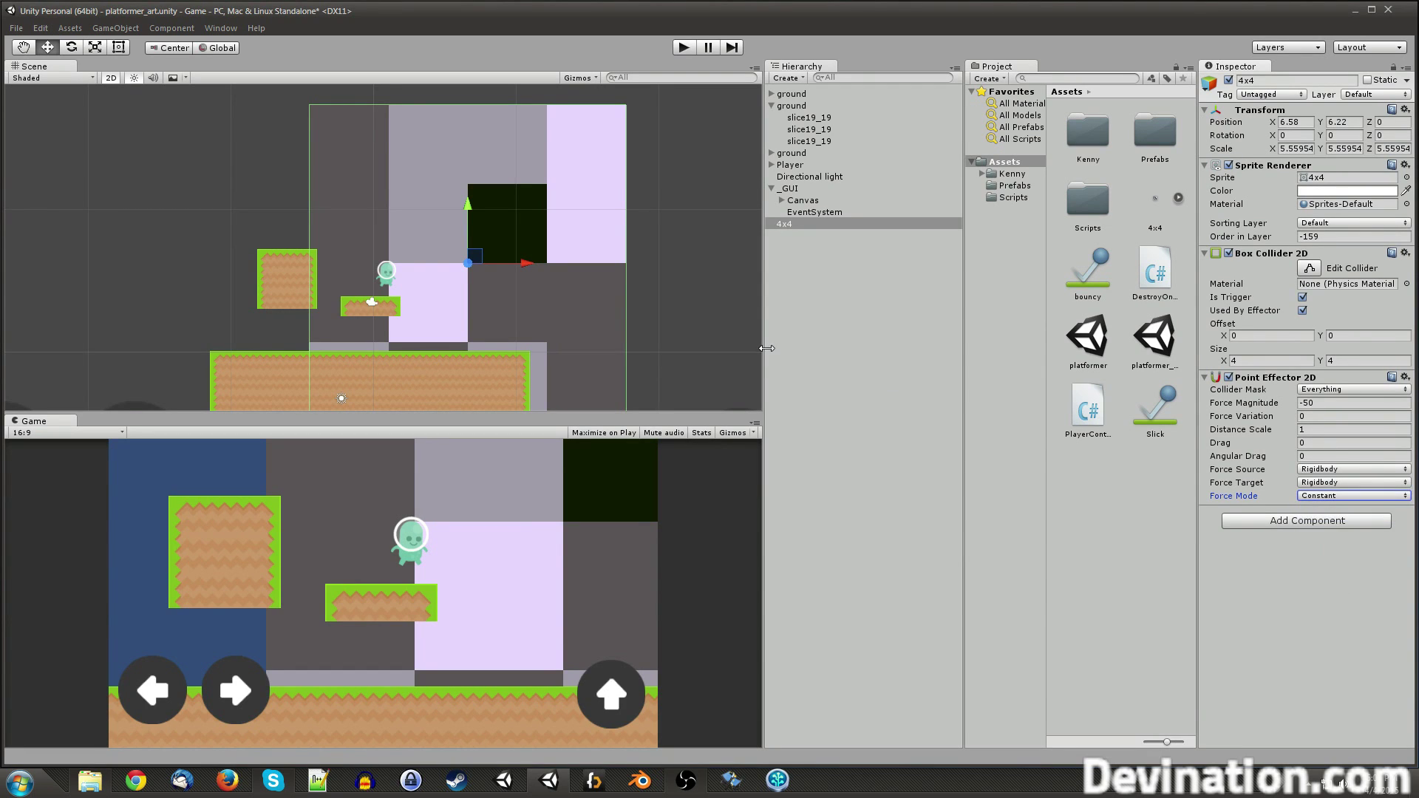
left_click(1326, 496)
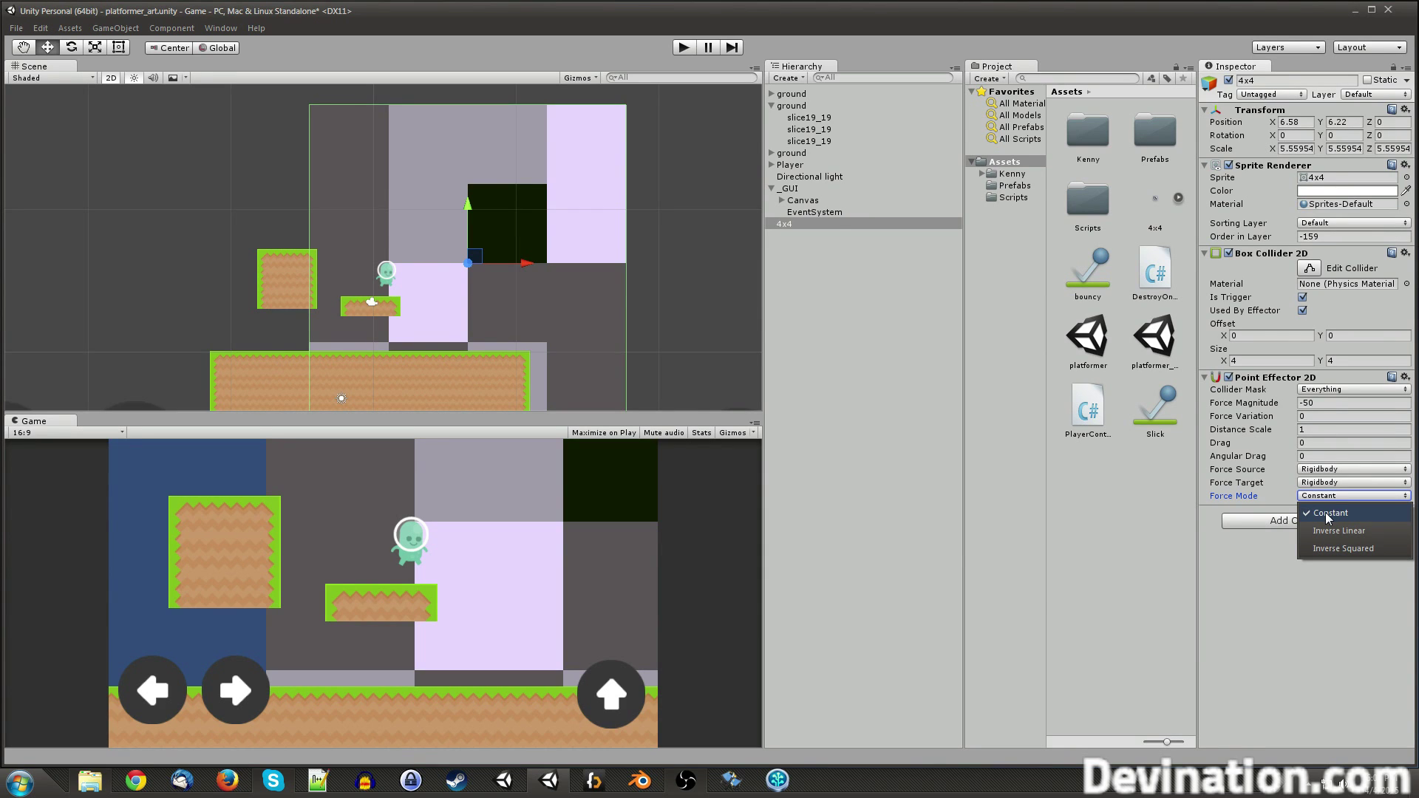
left_click(1368, 534)
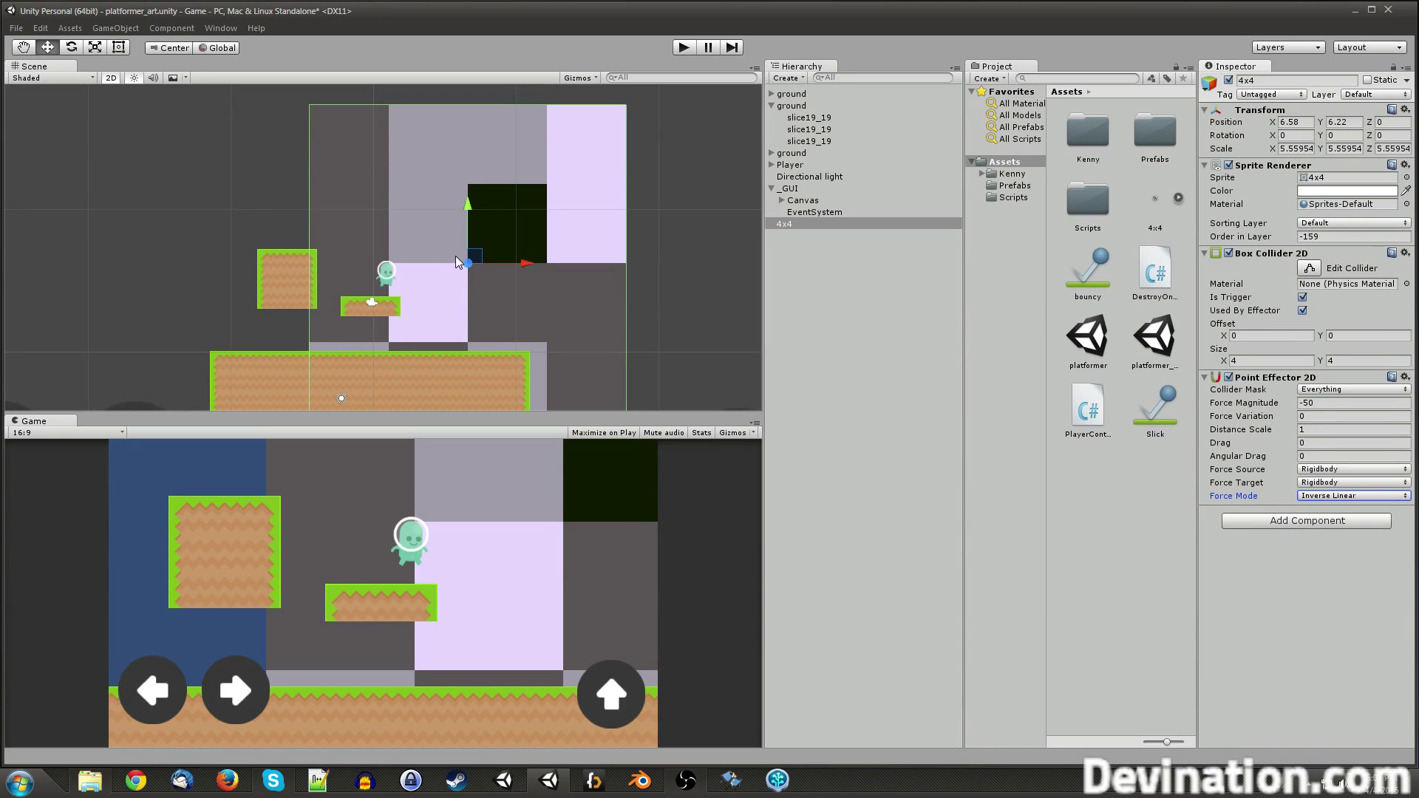
Step: Run the game, lower the Point Effector 2D's Distance Scale to 0.0001 and move the 4x4 object to about X 3.71, Y 4.45
left_click(681, 51)
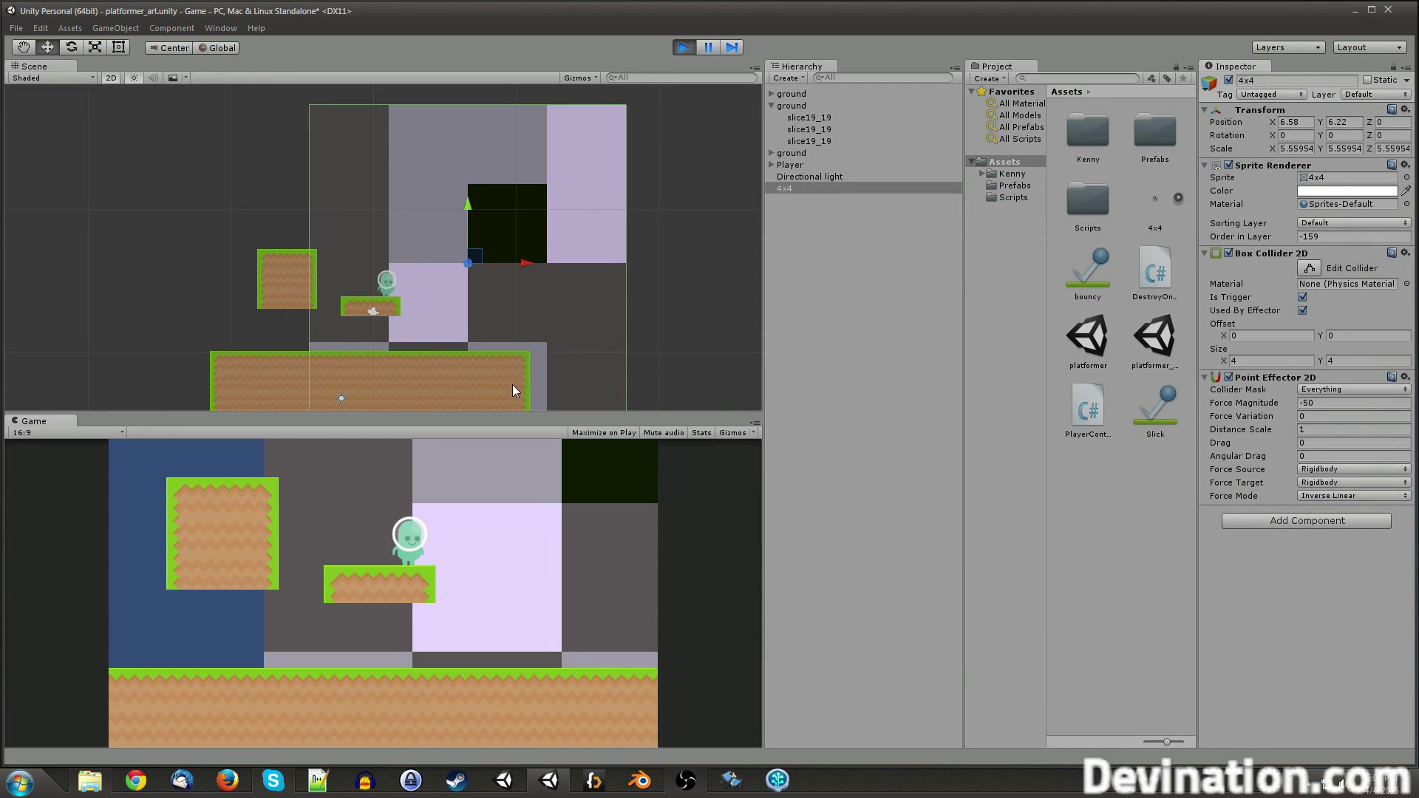
left_click_drag(481, 260, 424, 287)
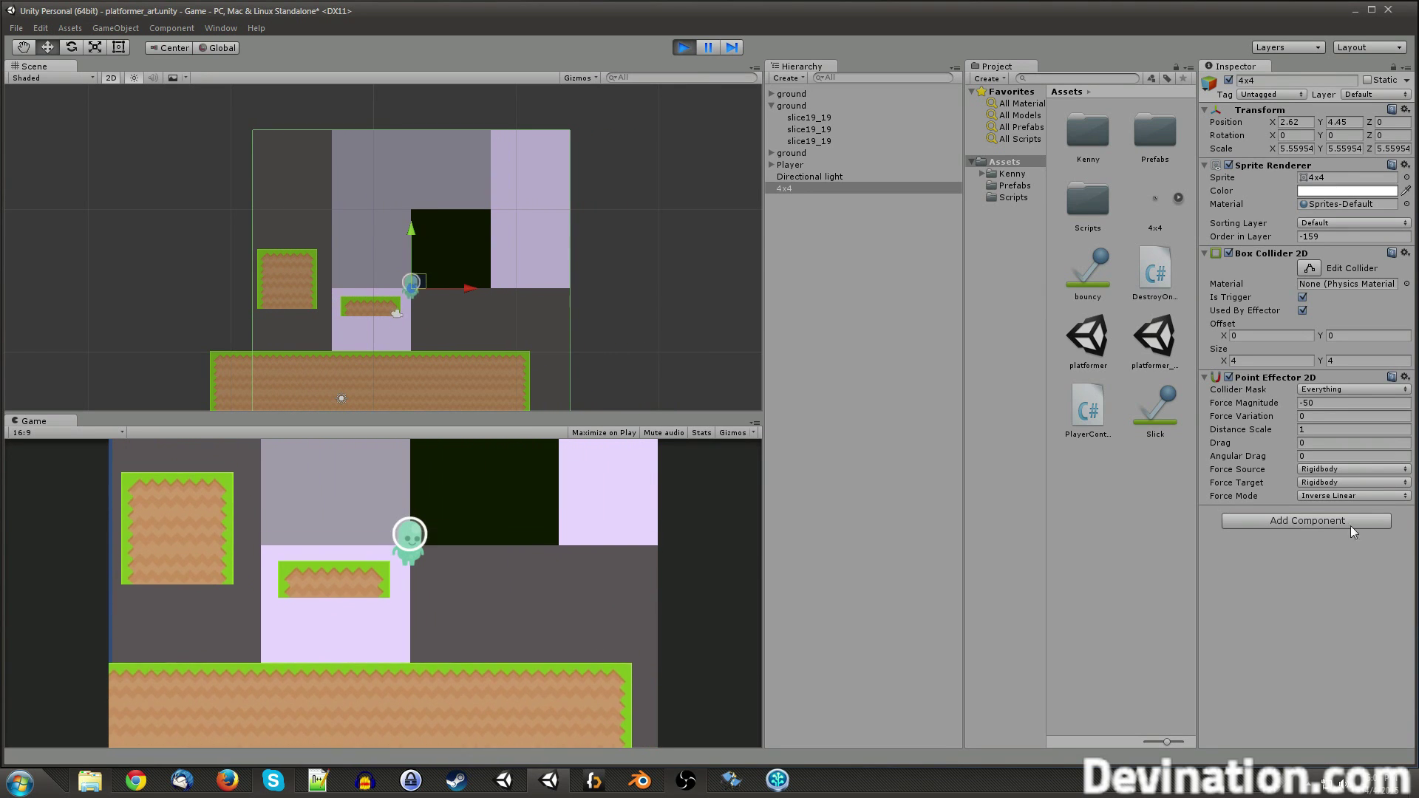
left_click_drag(1231, 428, 877, 432)
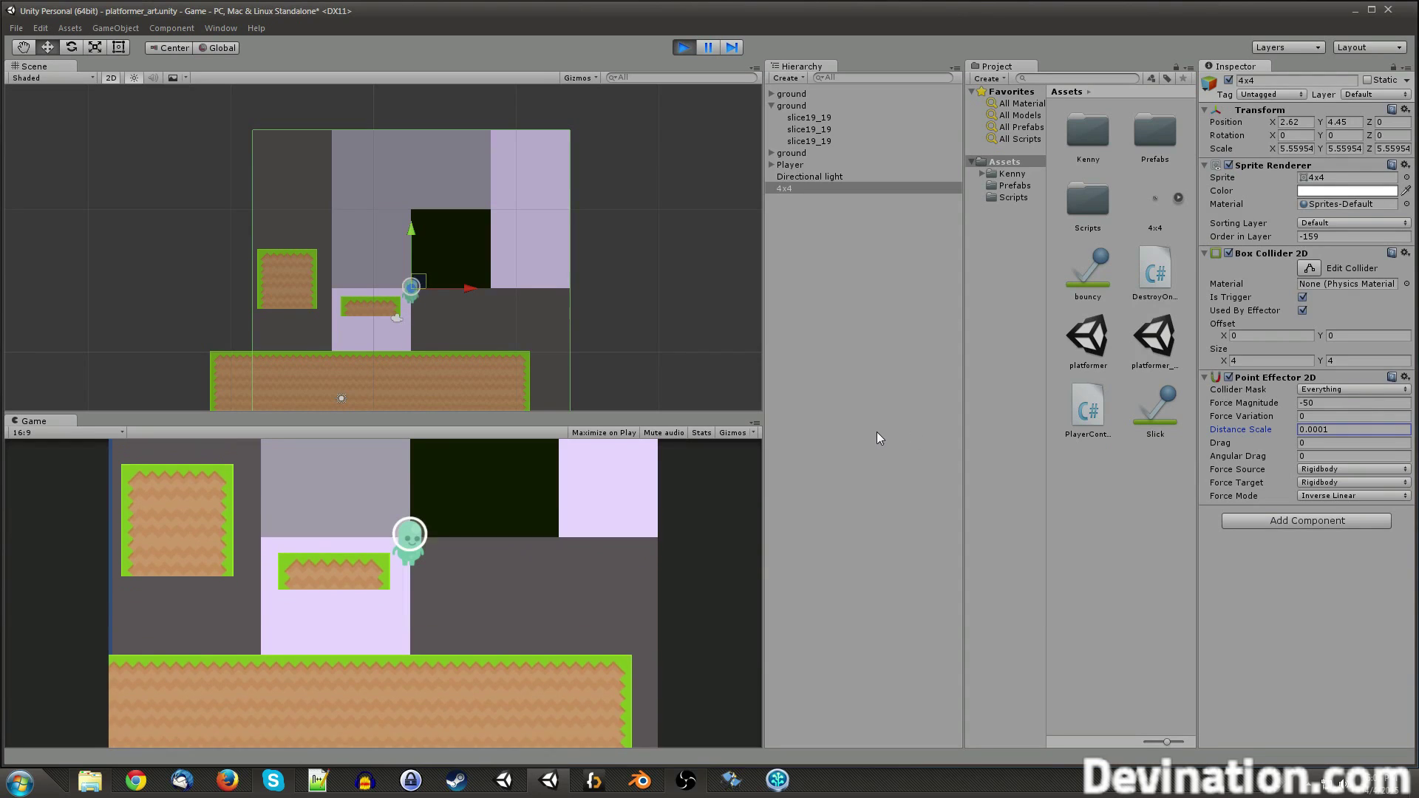
mouse_move(467, 293)
left_mouse_down()
mouse_move(629, 318)
mouse_move(483, 304)
left_mouse_up()
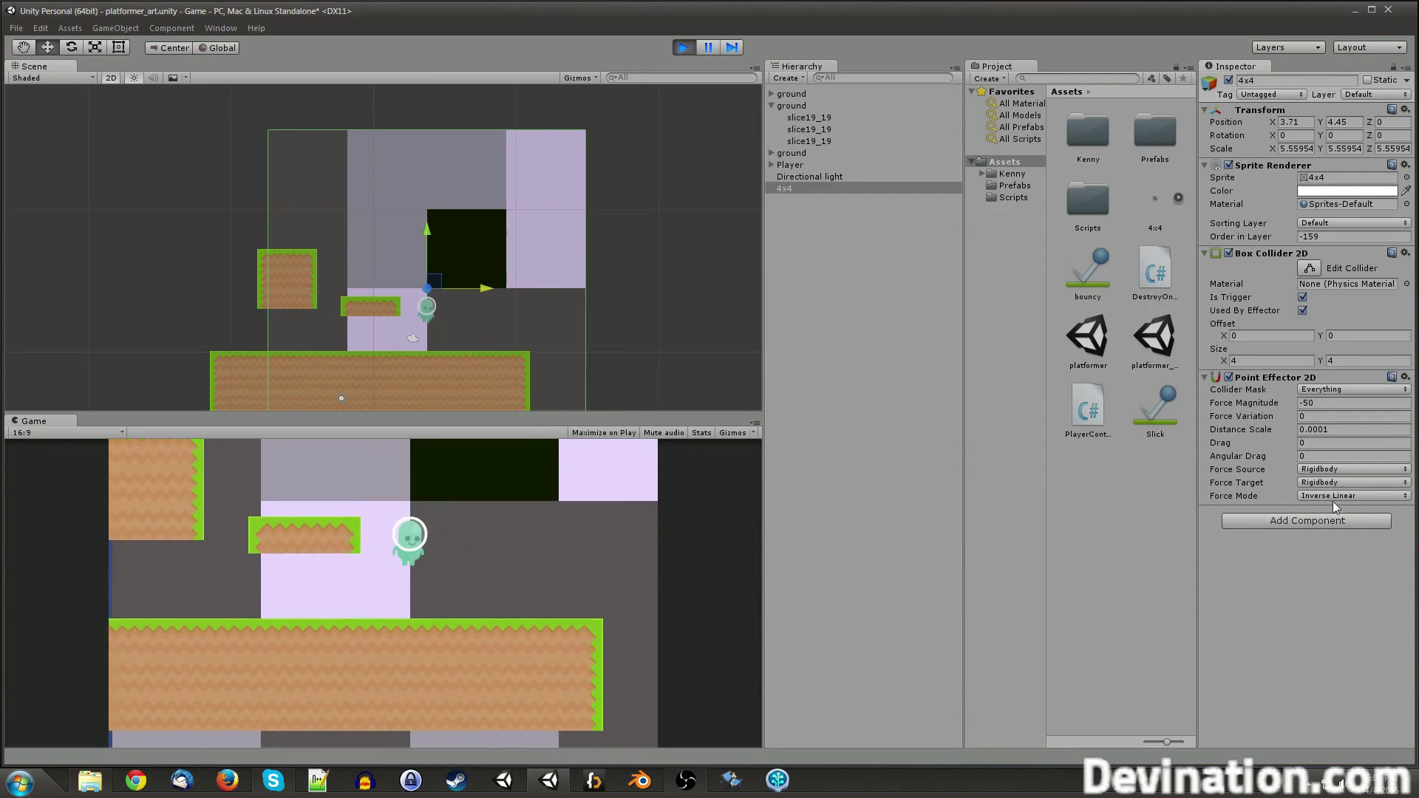
Step: Raise the Distance Scale to 18.83, test it with the 4x4 object at about X 4.44, Y 0.7, and stop the game
left_click_drag(1241, 429, 266, 424)
left_click_drag(437, 276, 447, 331)
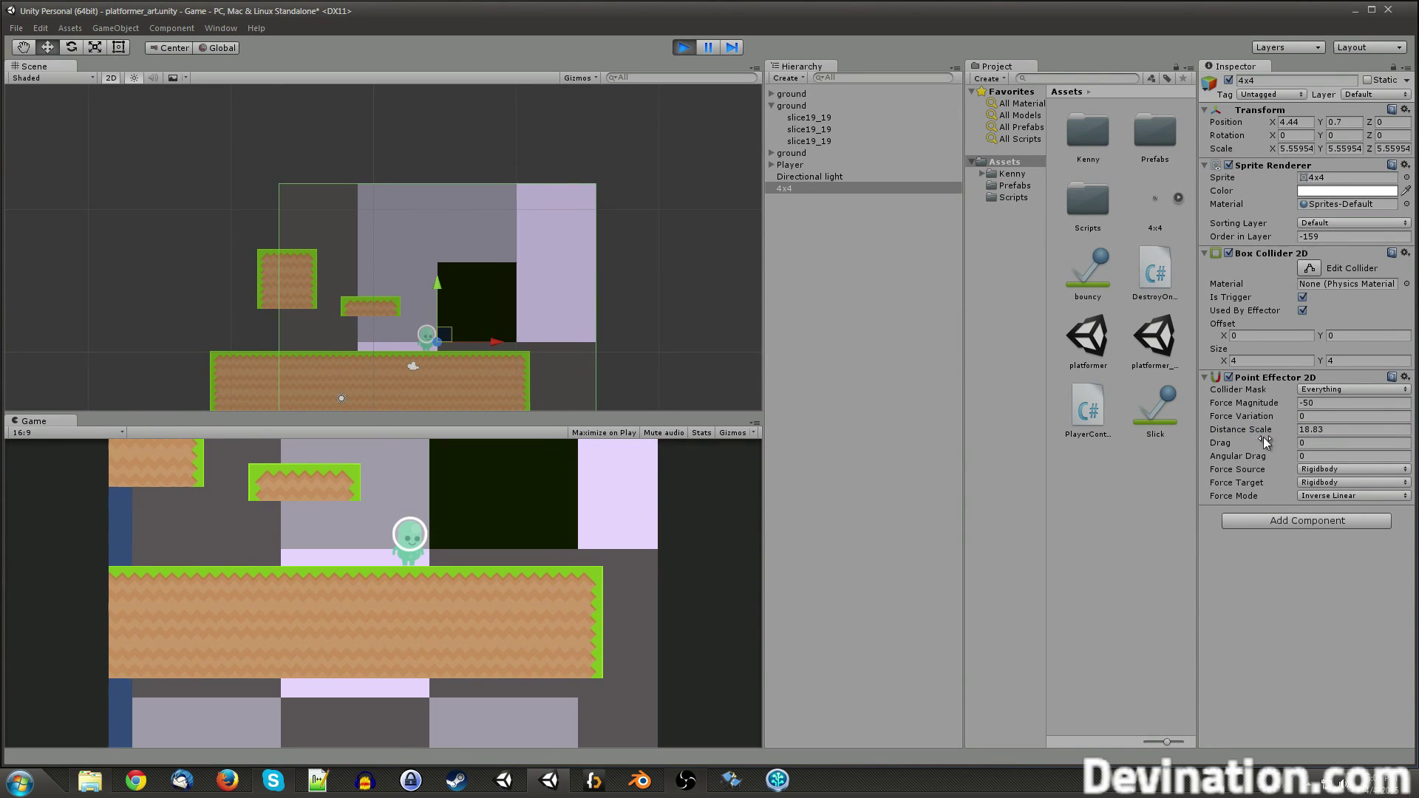
left_click_drag(1262, 430, 618, 19)
left_click(684, 48)
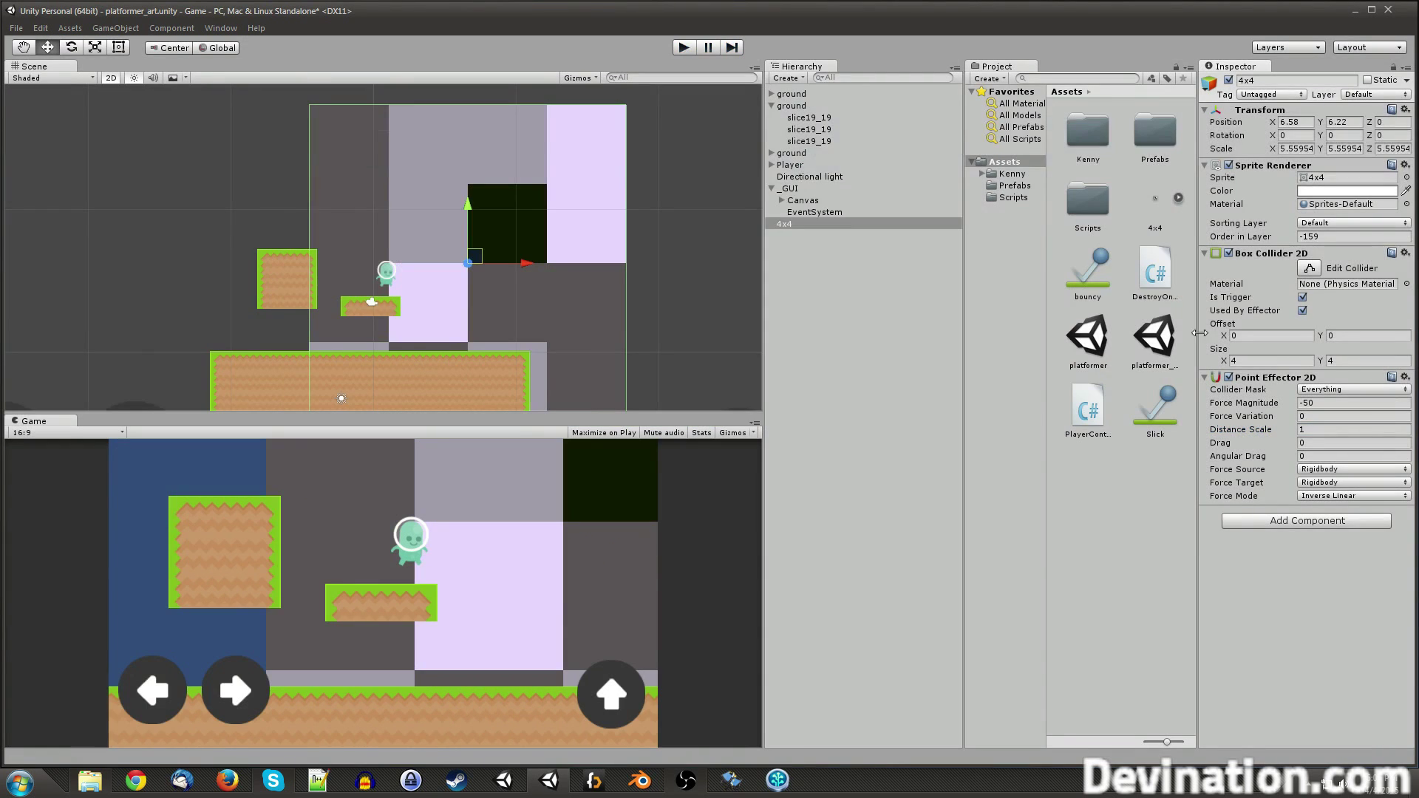
Step: Replace the 4x4 object's Point Effector 2D component with an Area Effector 2D
right_click(1270, 382)
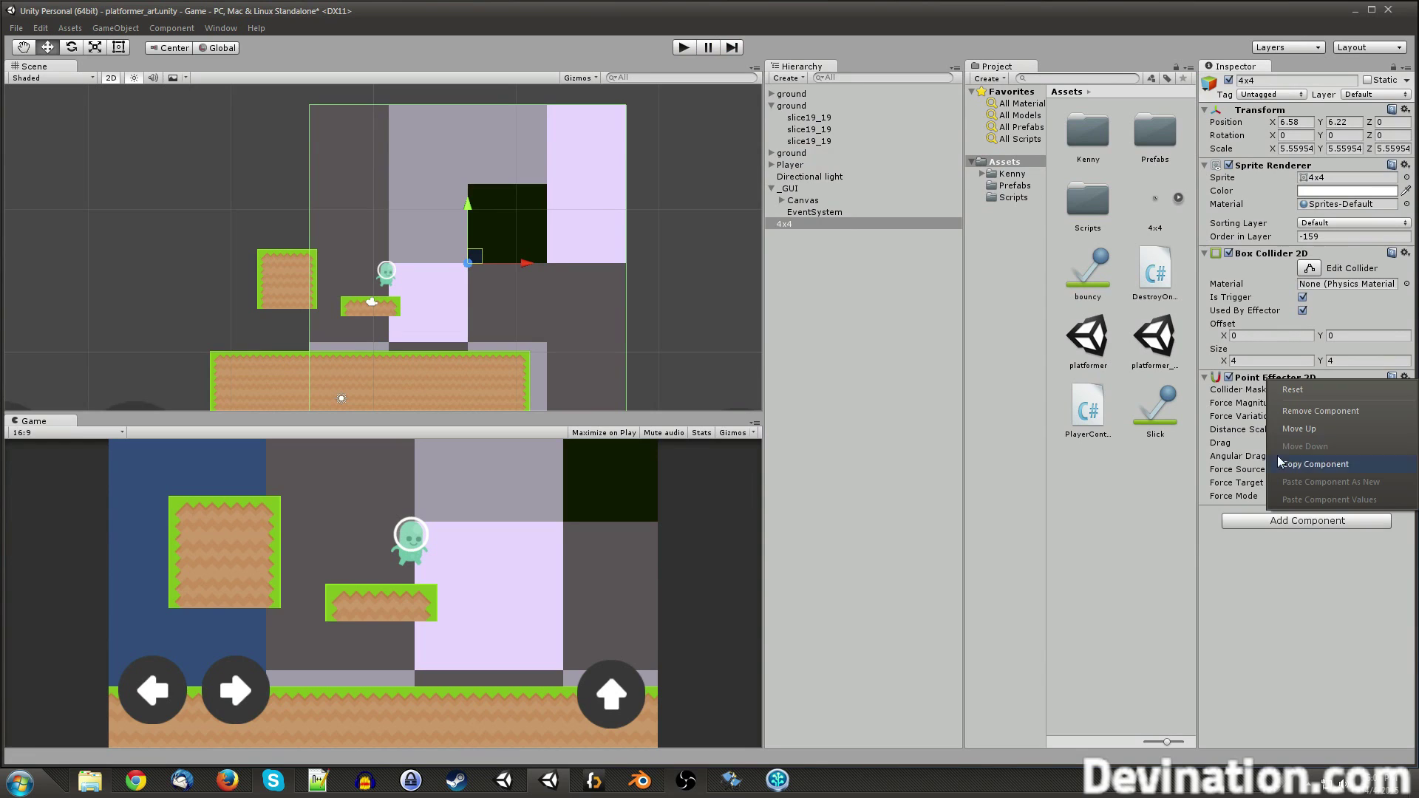
left_click(1320, 413)
left_click(1261, 418)
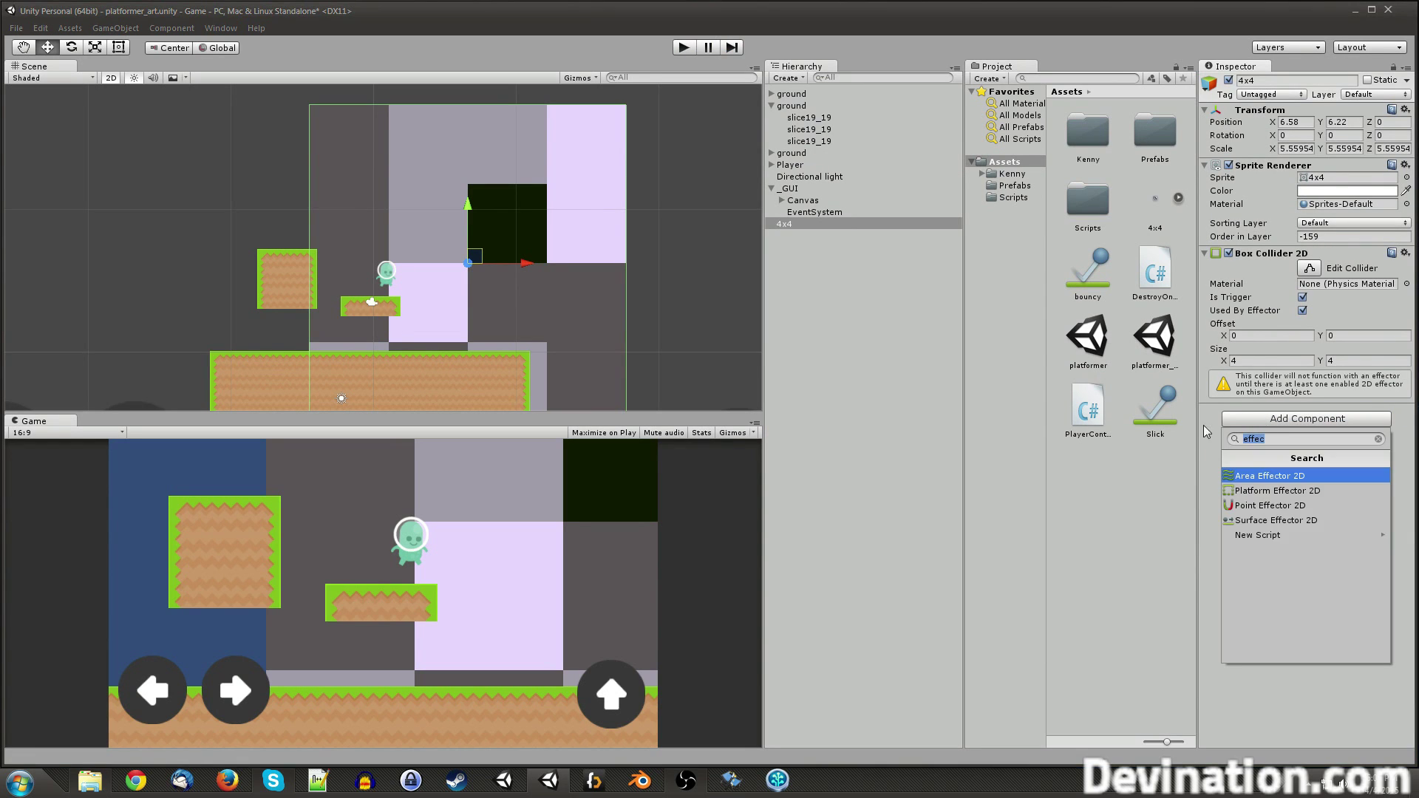
left_click(1270, 476)
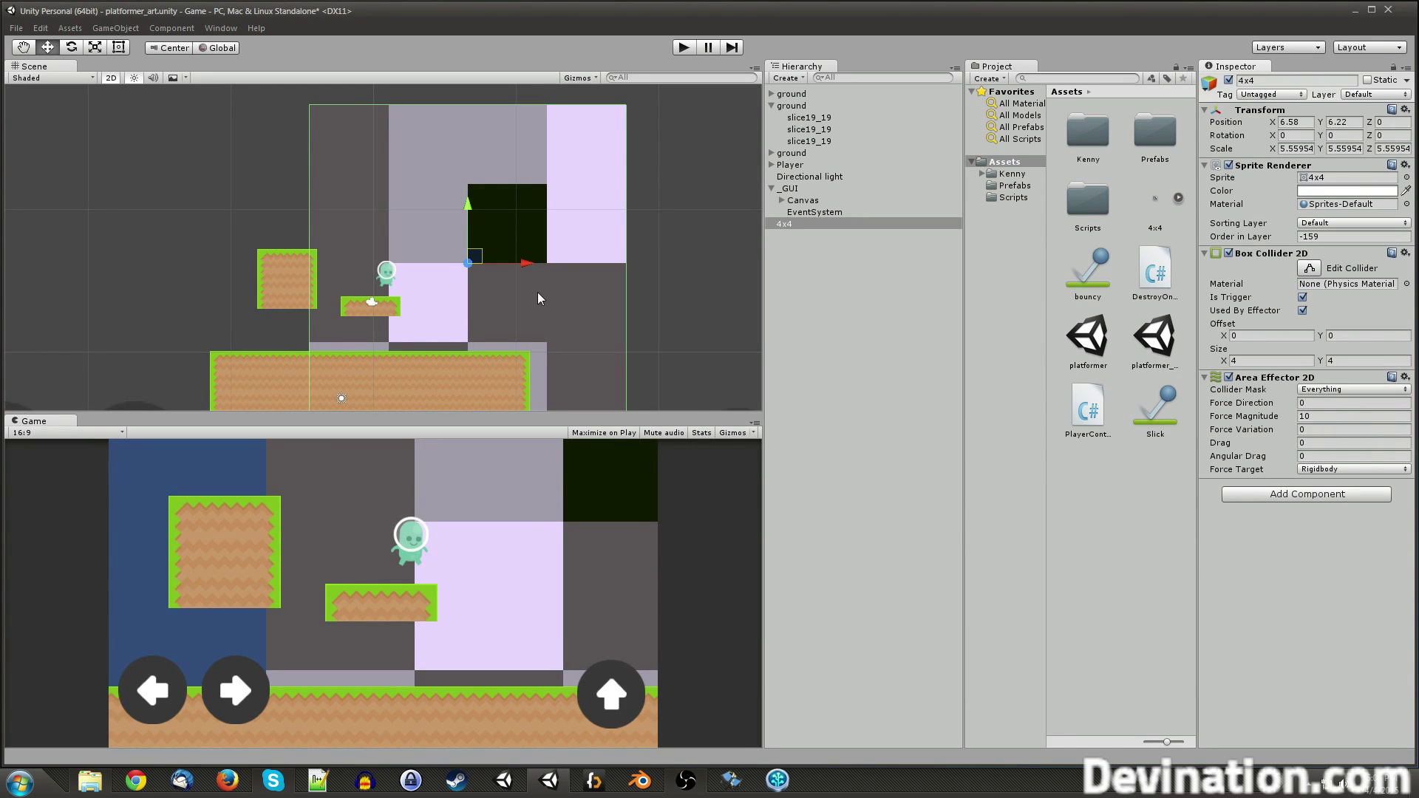
Step: Set the Area Effector 2D's Force Direction to 0 and move the 4x4 object to about X 6.42, Y 3.41
middle_click_drag(538, 299, 524, 320)
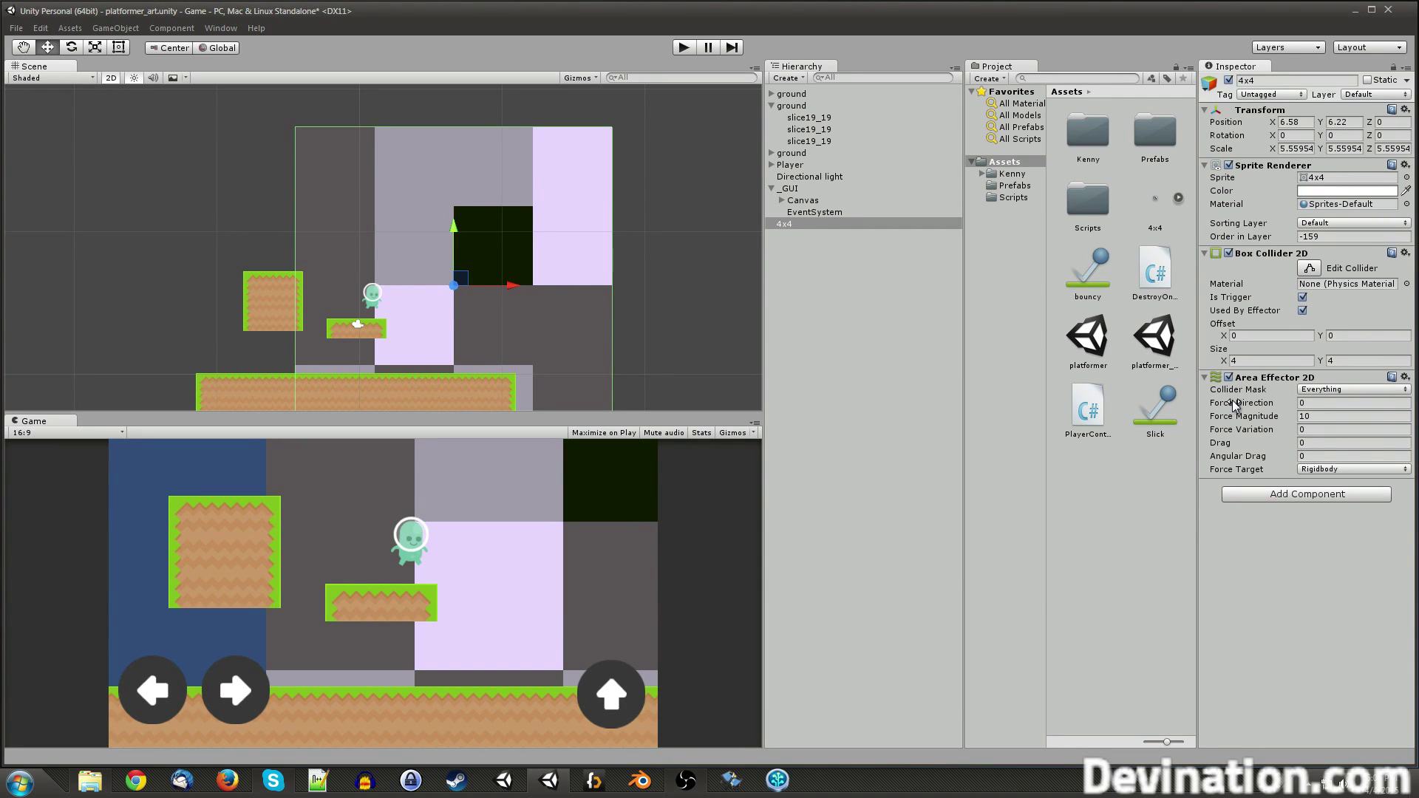
left_click_drag(1228, 403, 789, 402)
type("0")
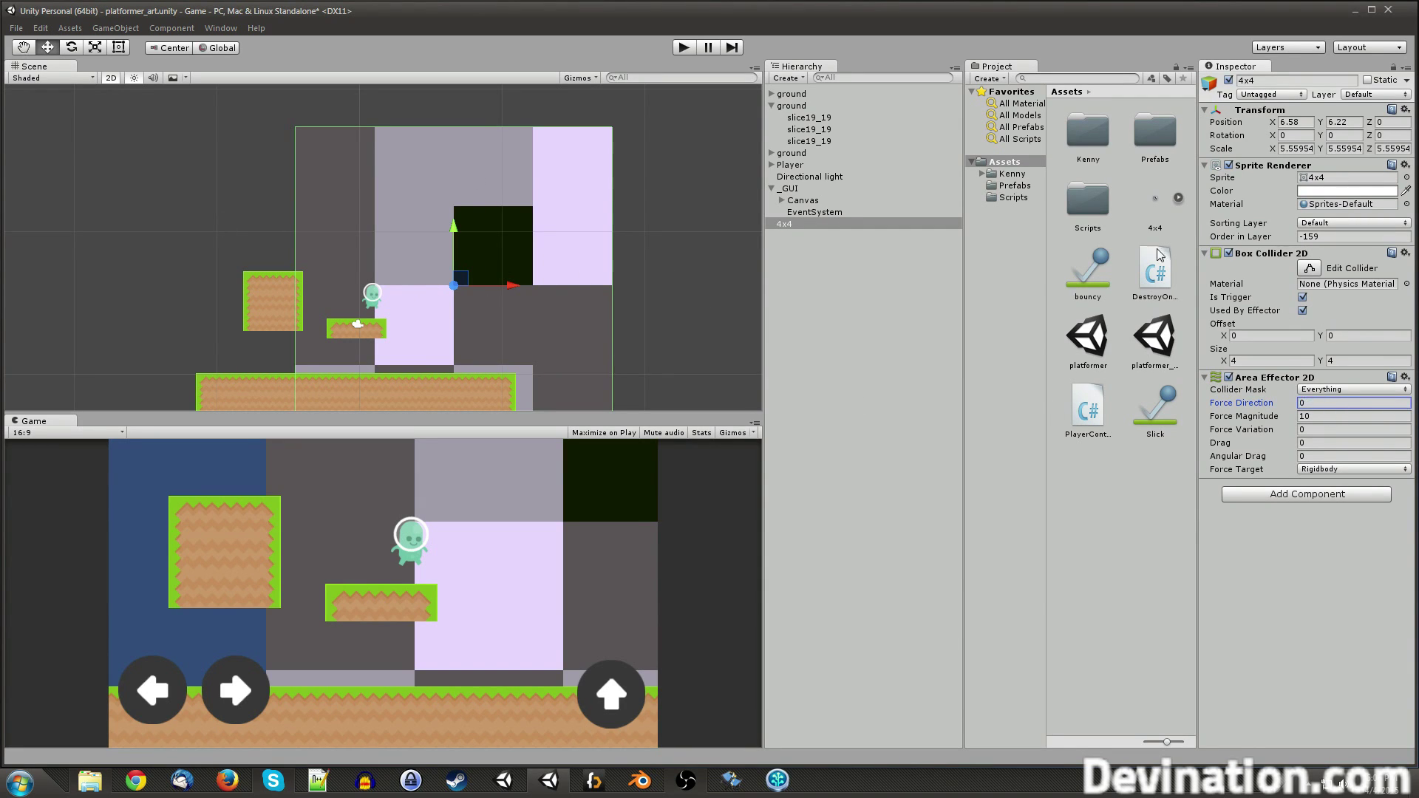
left_click_drag(470, 280, 466, 320)
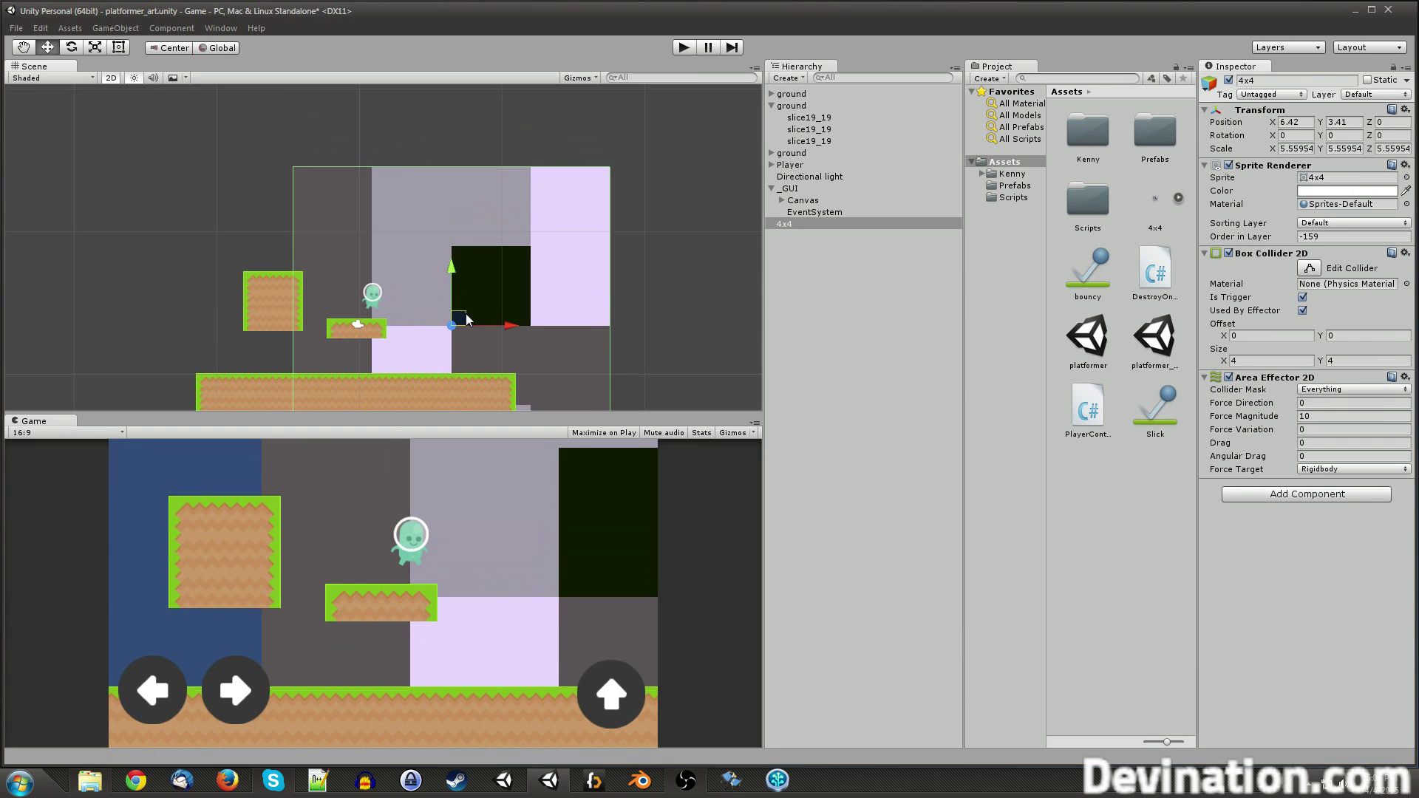
Step: Run the game, raise the Area Effector 2D's Force Magnitude to 34.43 to test the push on the player, and stop the game
left_click(679, 52)
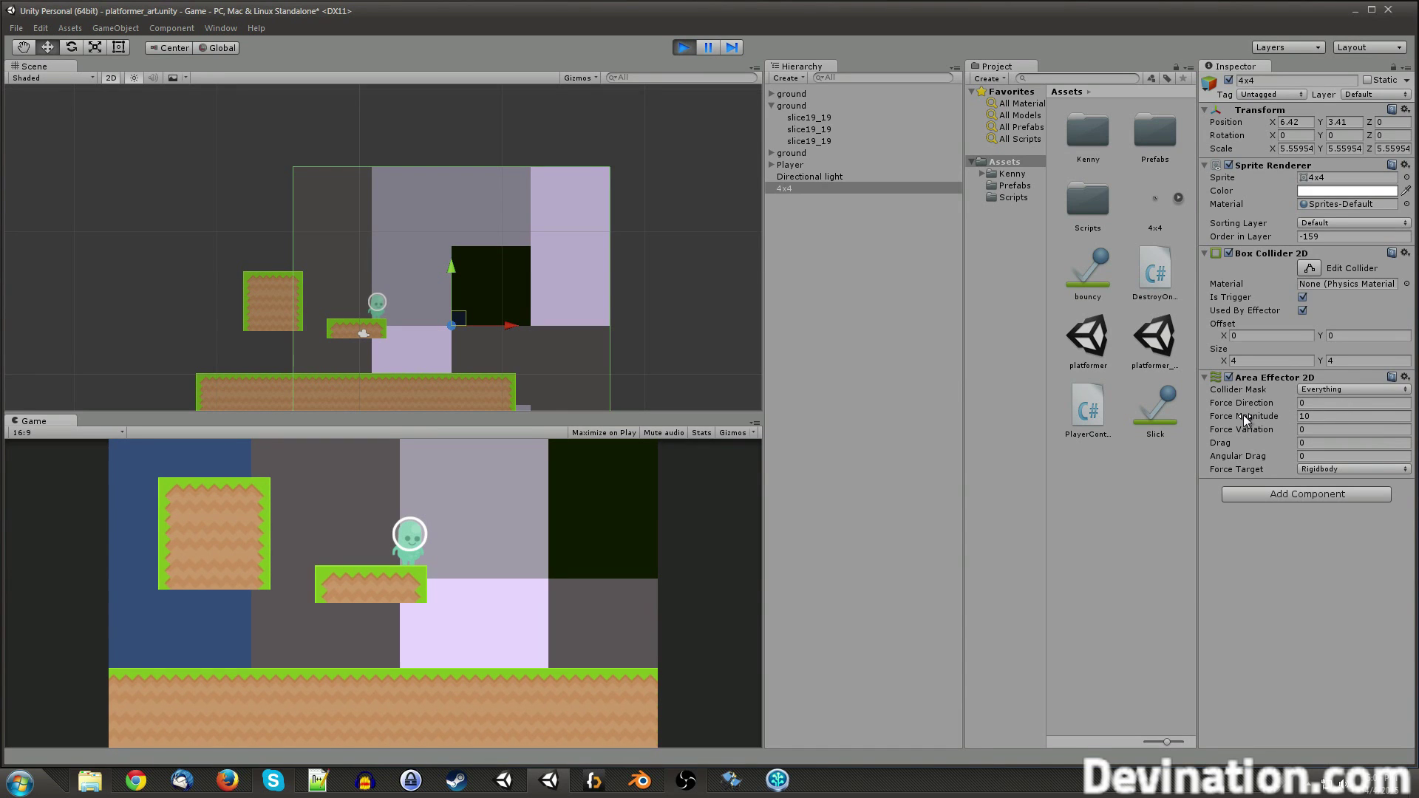
left_click_drag(1247, 419, 698, 430)
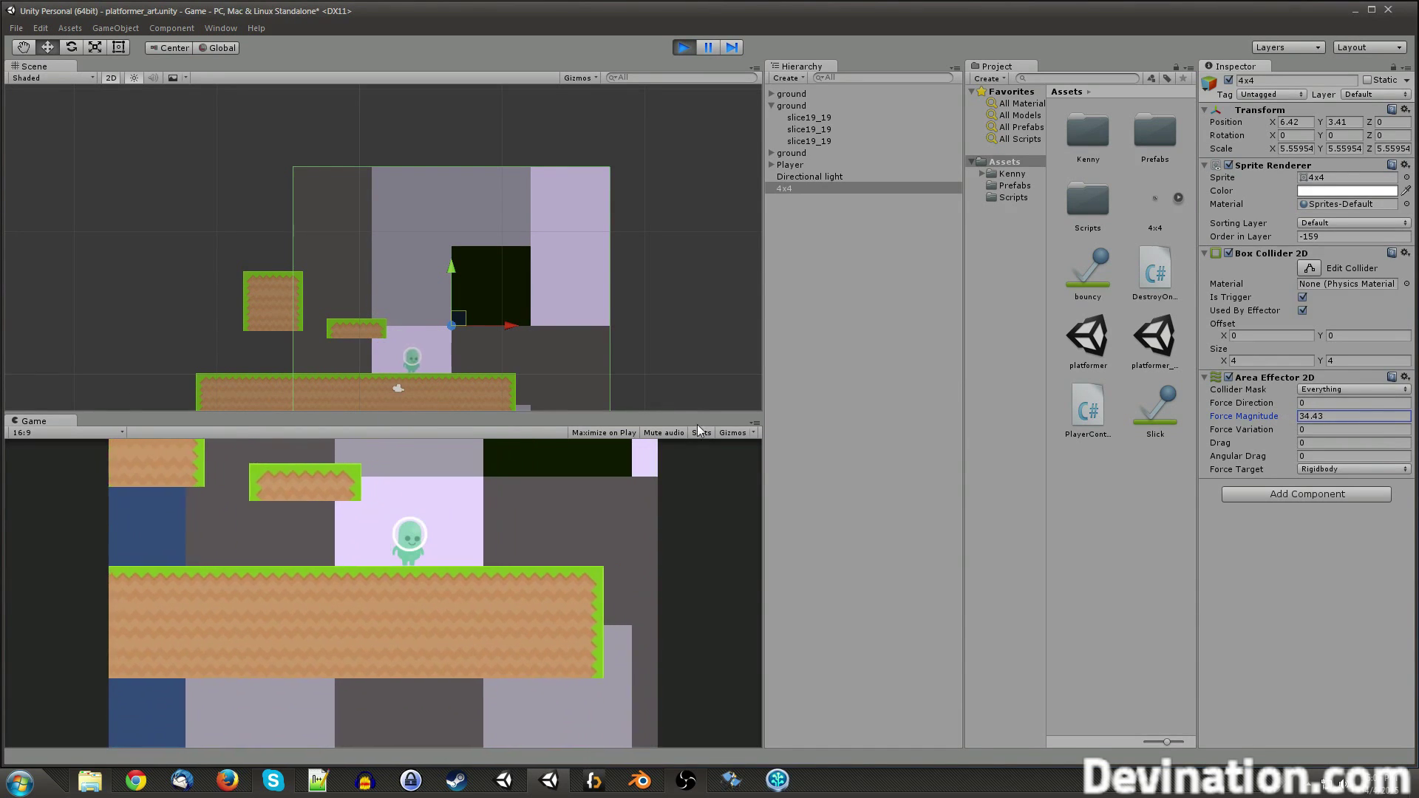
left_click(683, 48)
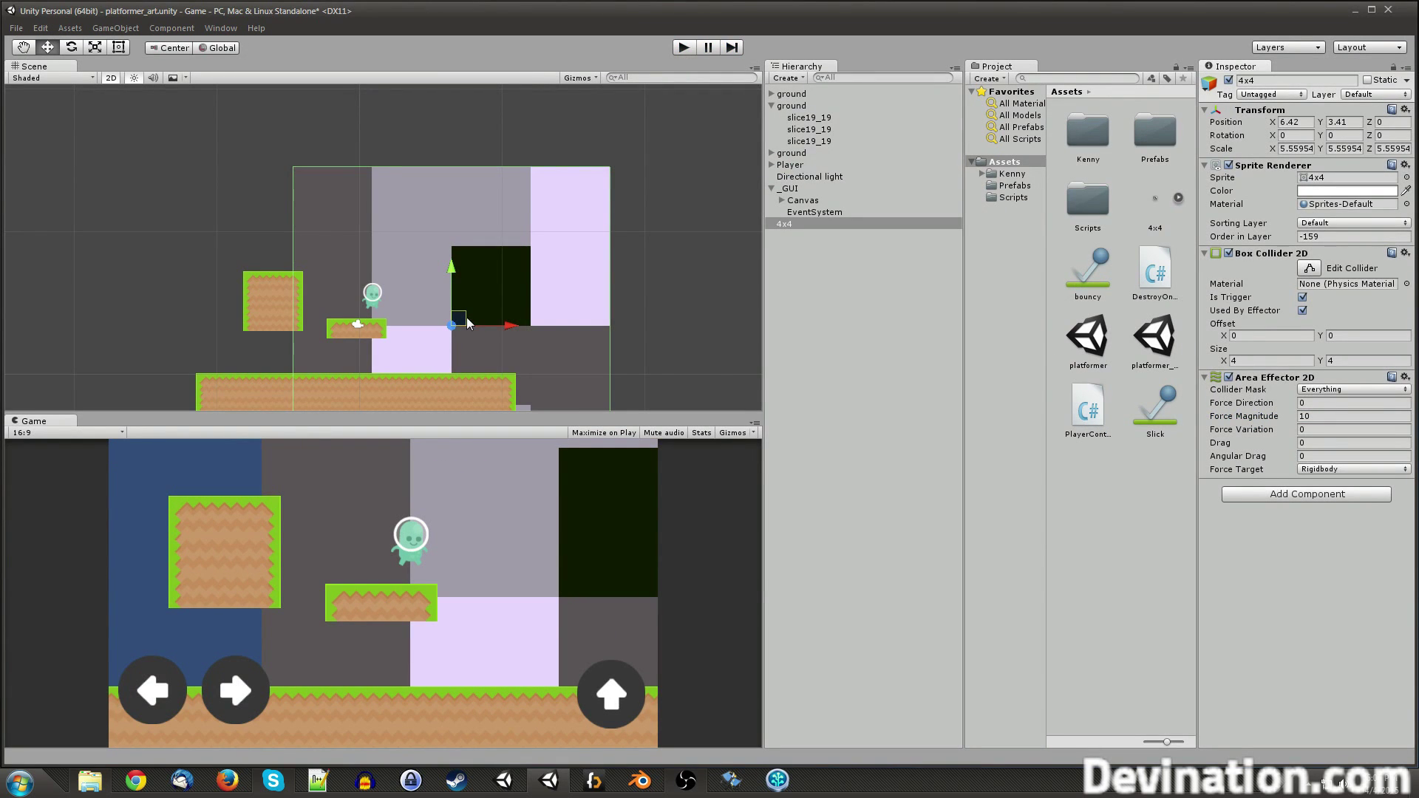
Step: Move the 4x4 object to about X 4.6, Y 3.77 and set its Area Effector 2D's Force Direction to 90
left_click_drag(467, 323, 441, 318)
left_click(1330, 403)
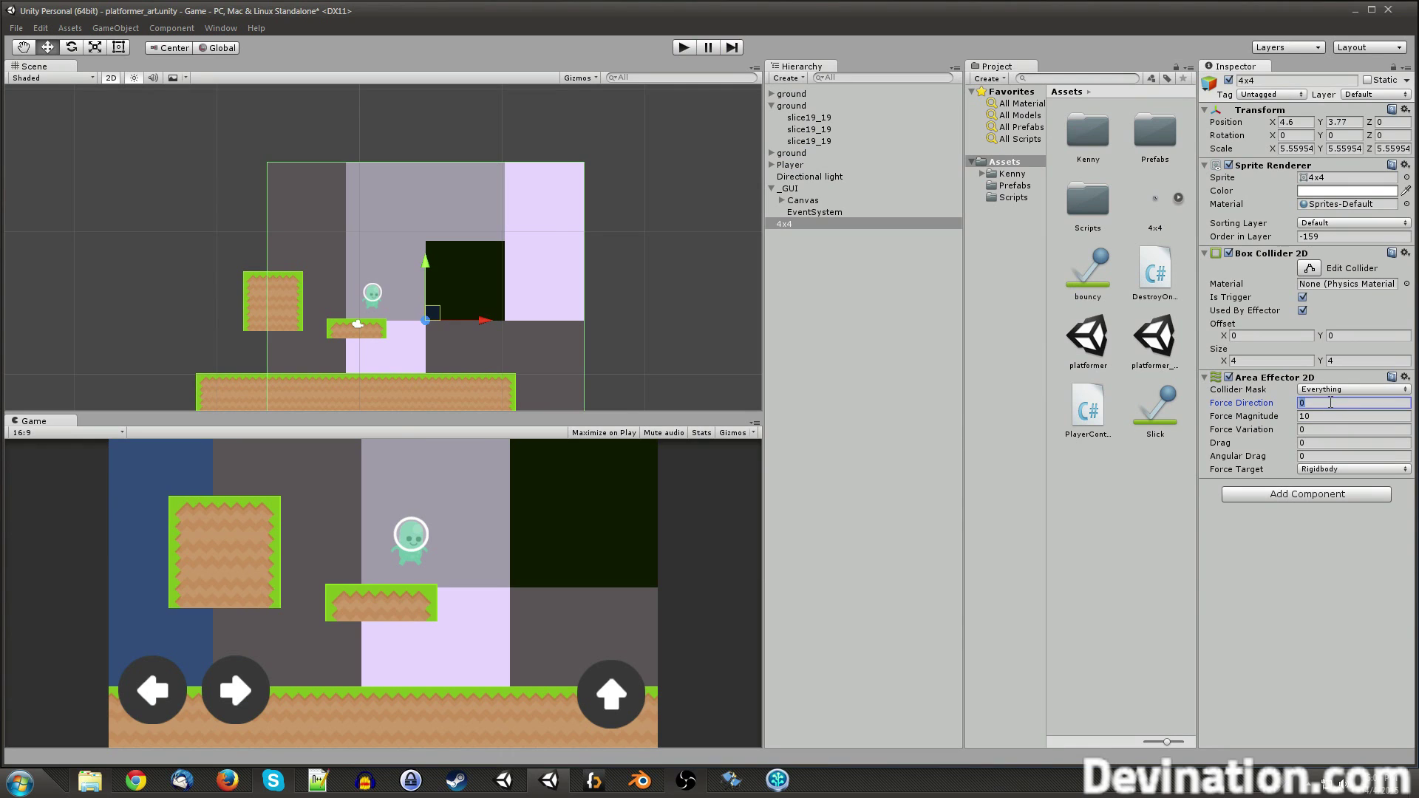
Step: Run the game and raise the Area Effector 2D's Force Magnitude to 28.39 to test the upward push on the player
left_click(684, 48)
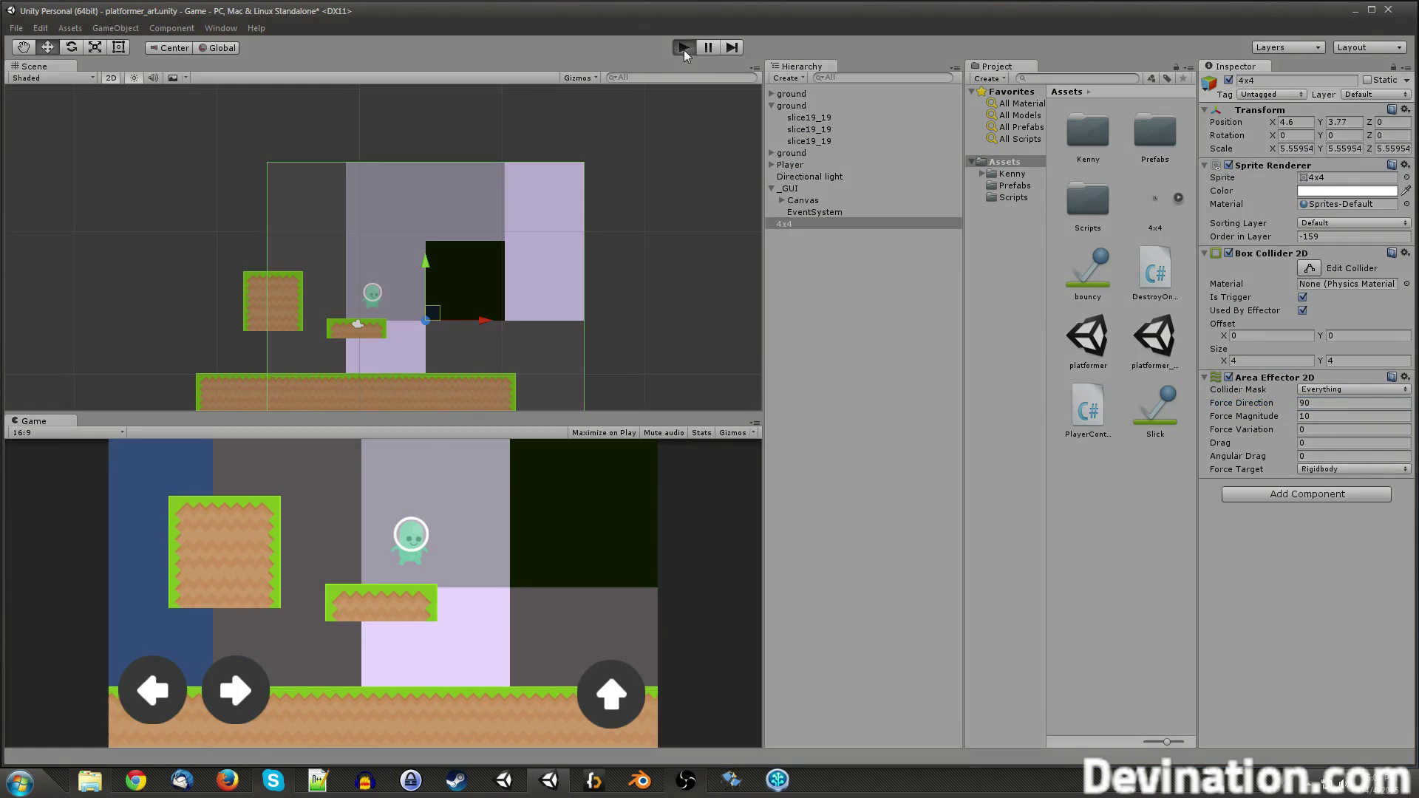
left_click_drag(1247, 419, 1376, 404)
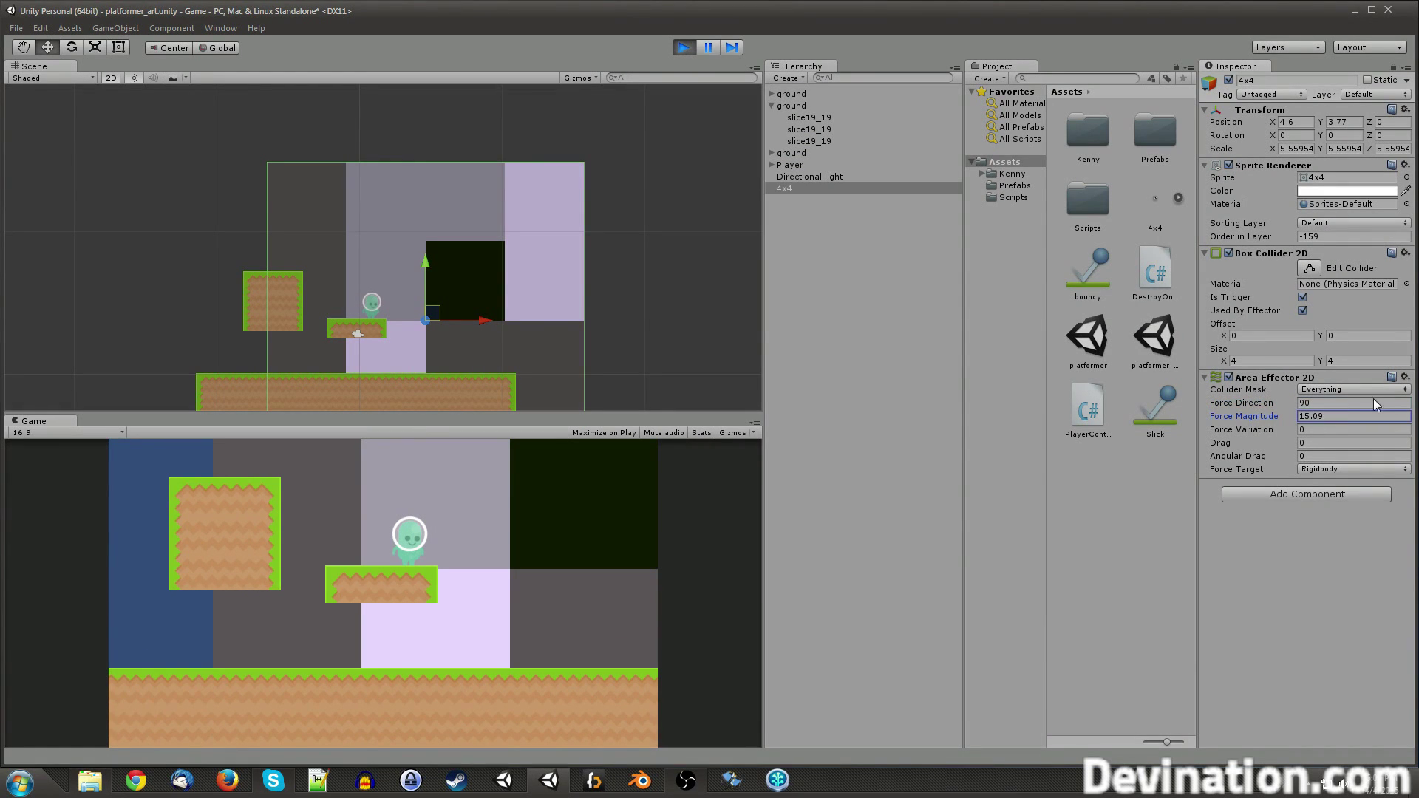
left_click_drag(116, 396, 805, 445)
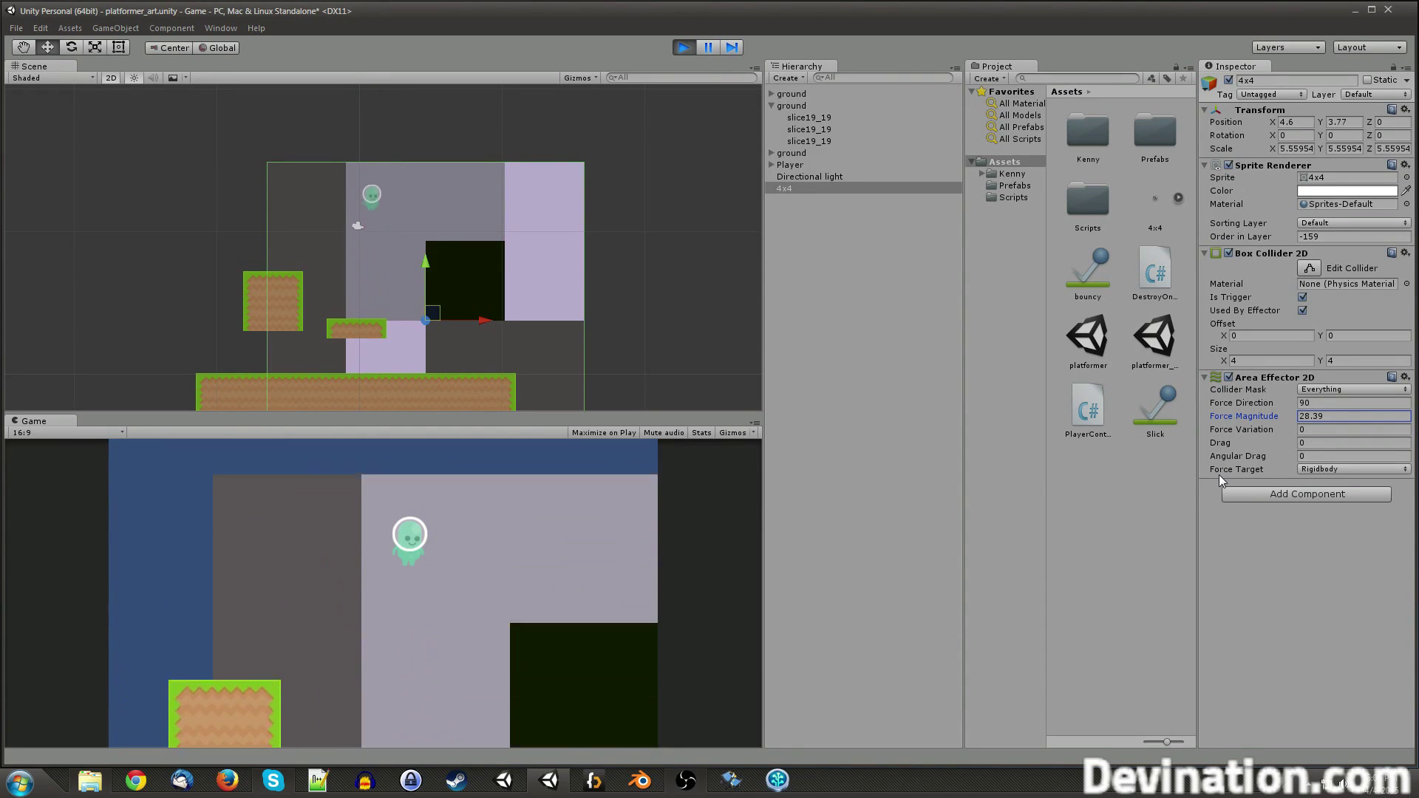
Step: Examine the Area Effector 2D's Force Target options and the Player's collider and Rigidbody 2D components, then return to the 4x4 object
left_click(1363, 470)
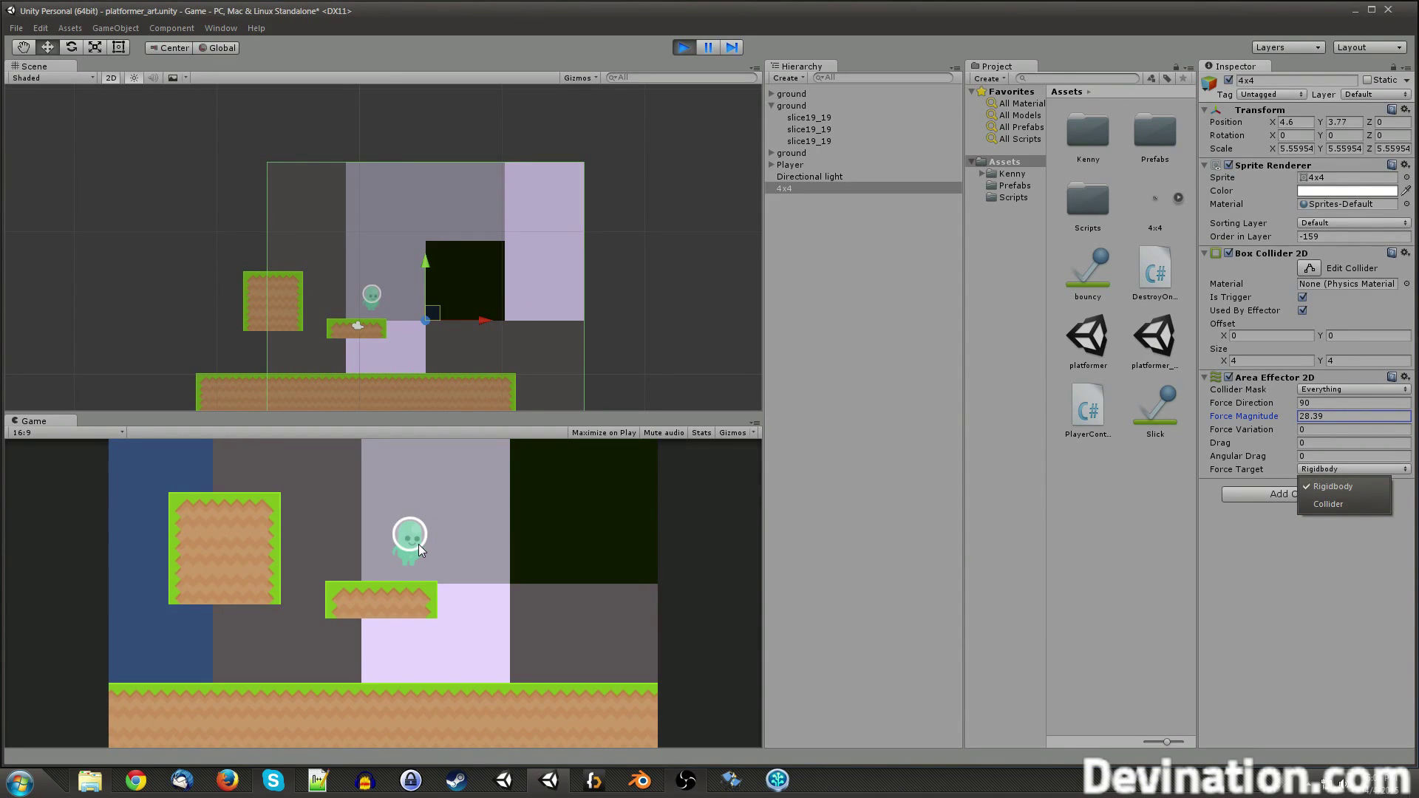
left_click(805, 164)
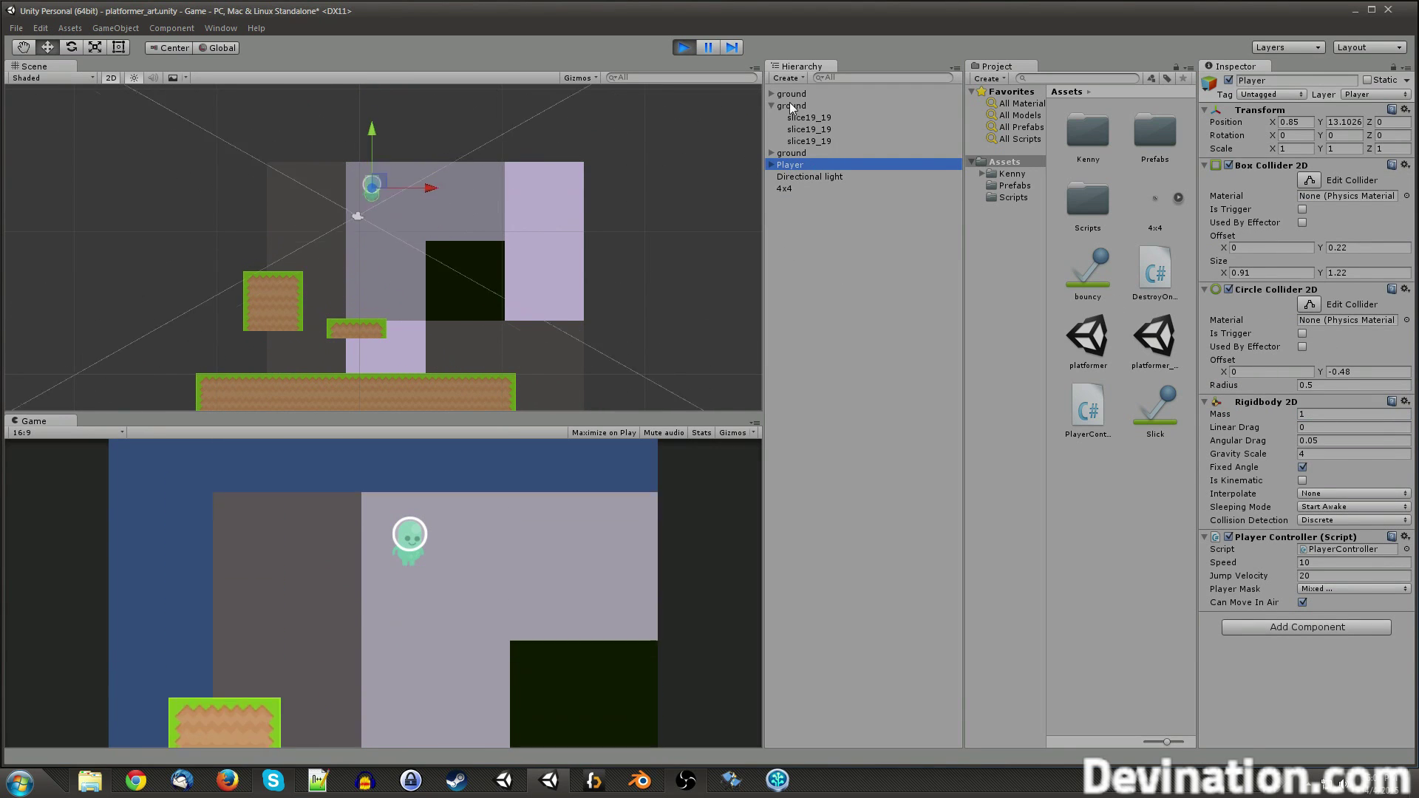
left_click(787, 188)
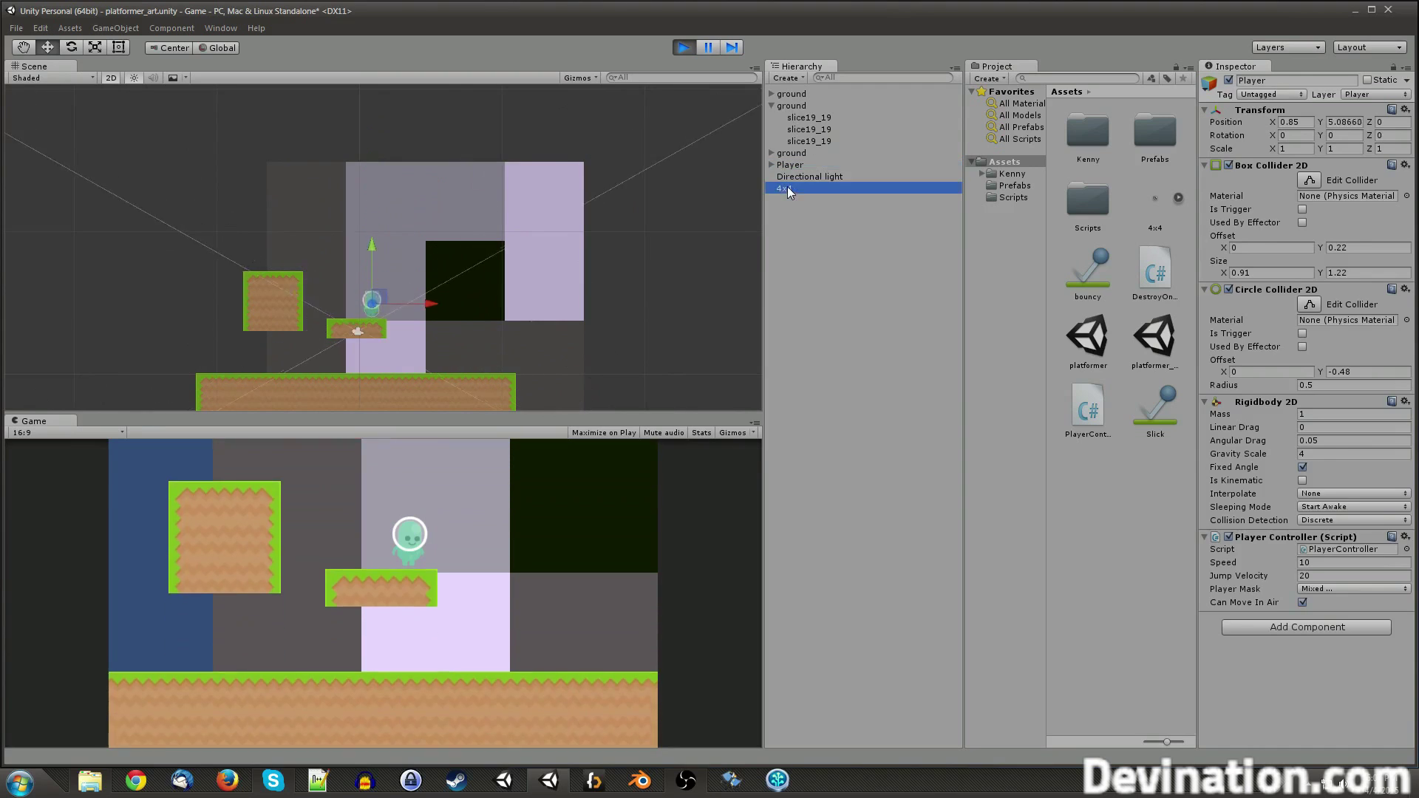
Step: Test a Force Magnitude of 20 with the 4x4 object lowered to about Y -6.23, and stop the game
left_click(1333, 416)
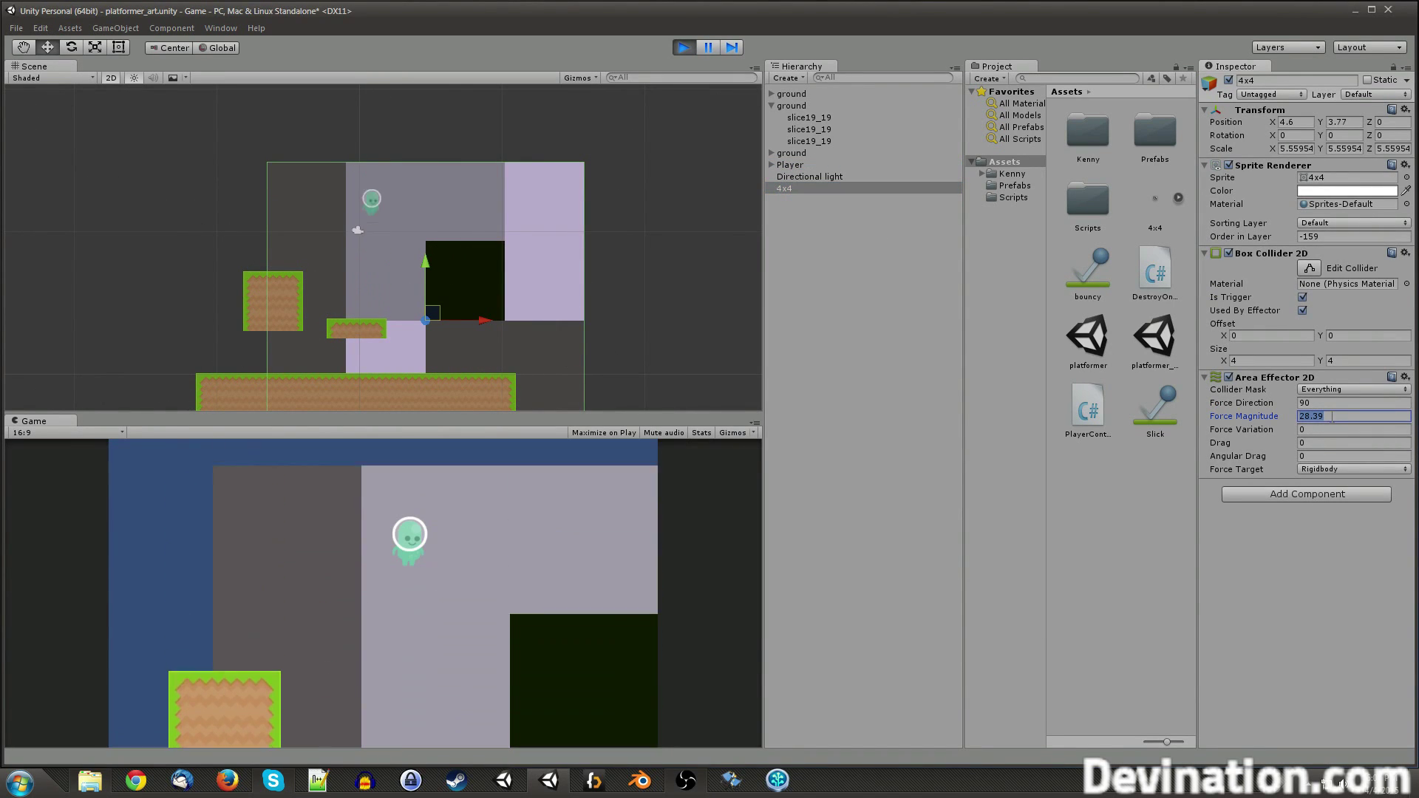
type("20")
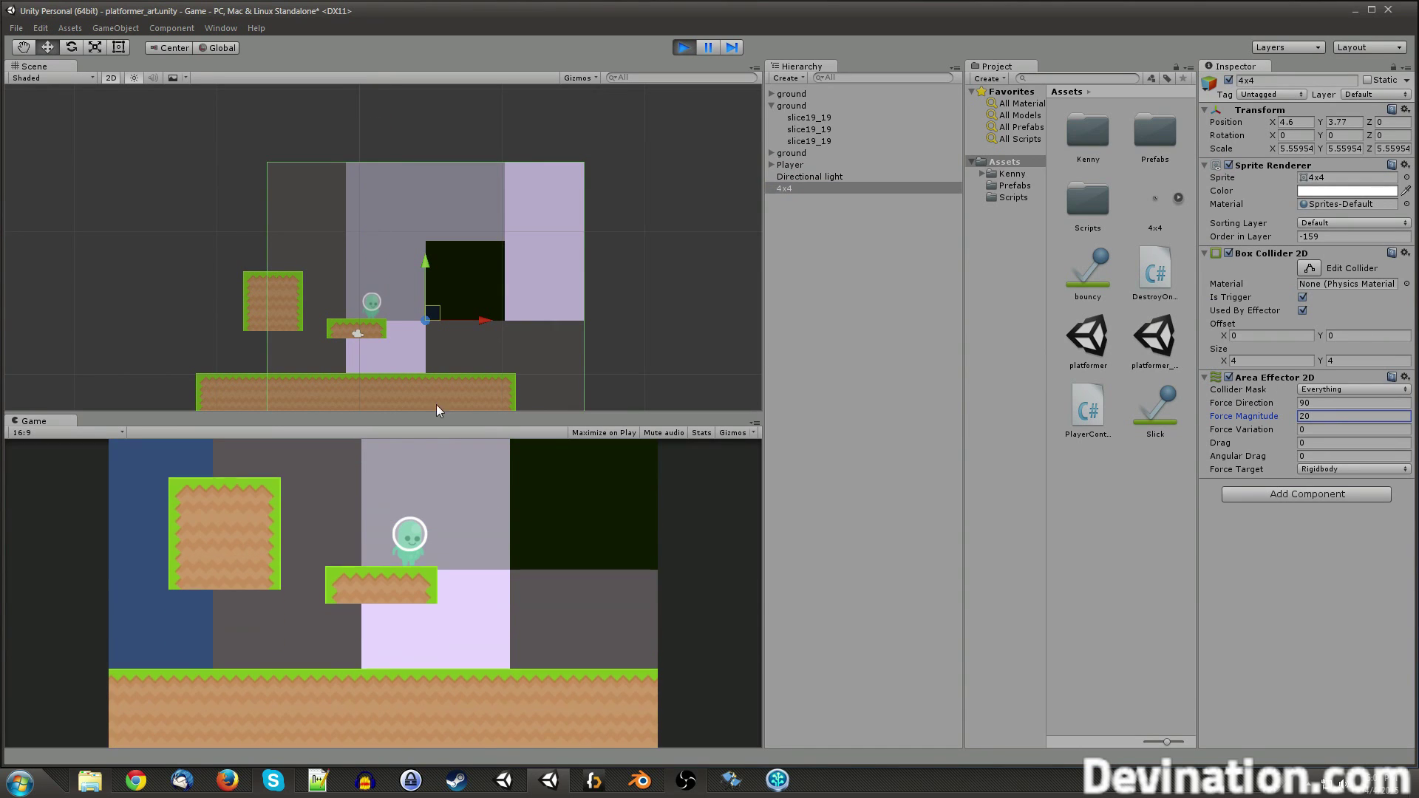
left_click_drag(424, 263, 423, 400)
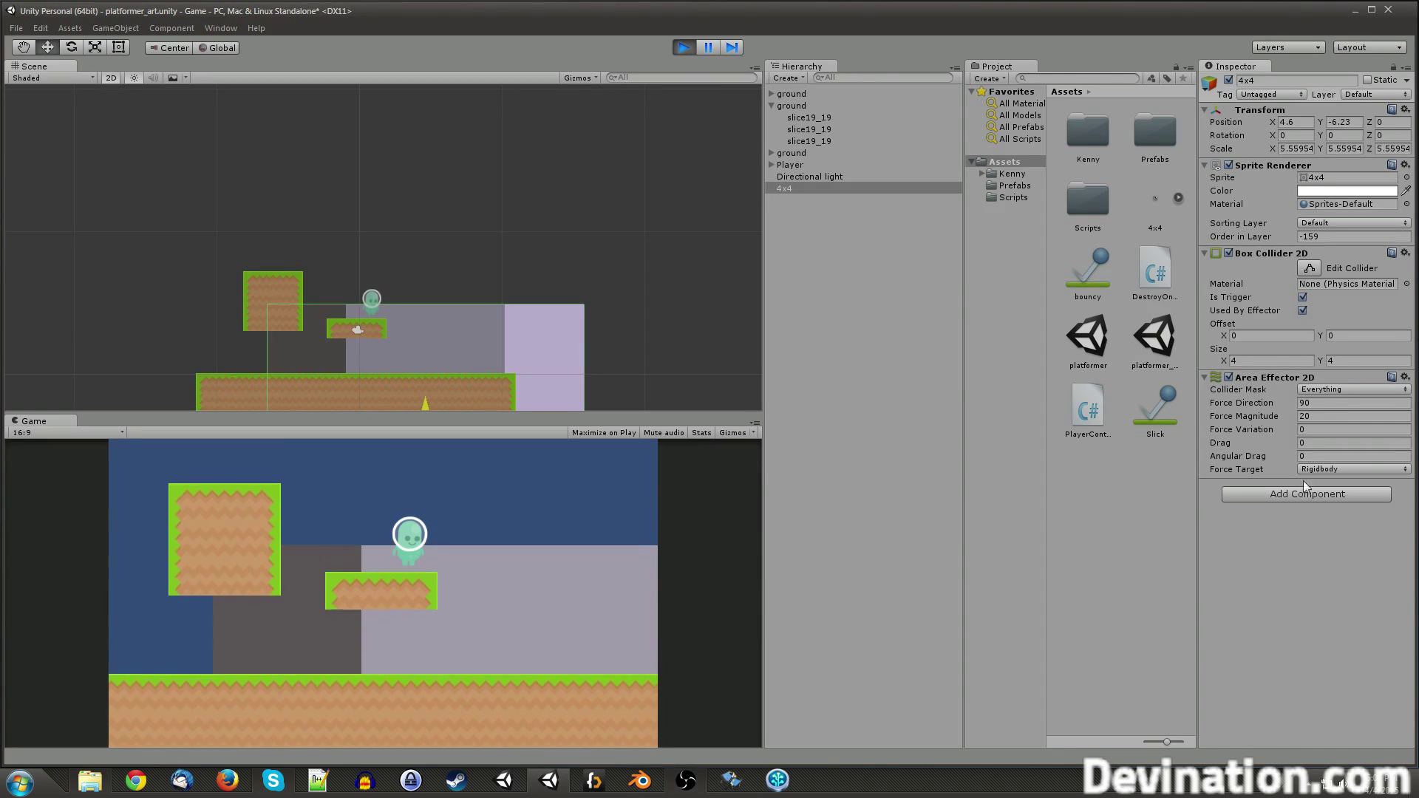
left_click(684, 48)
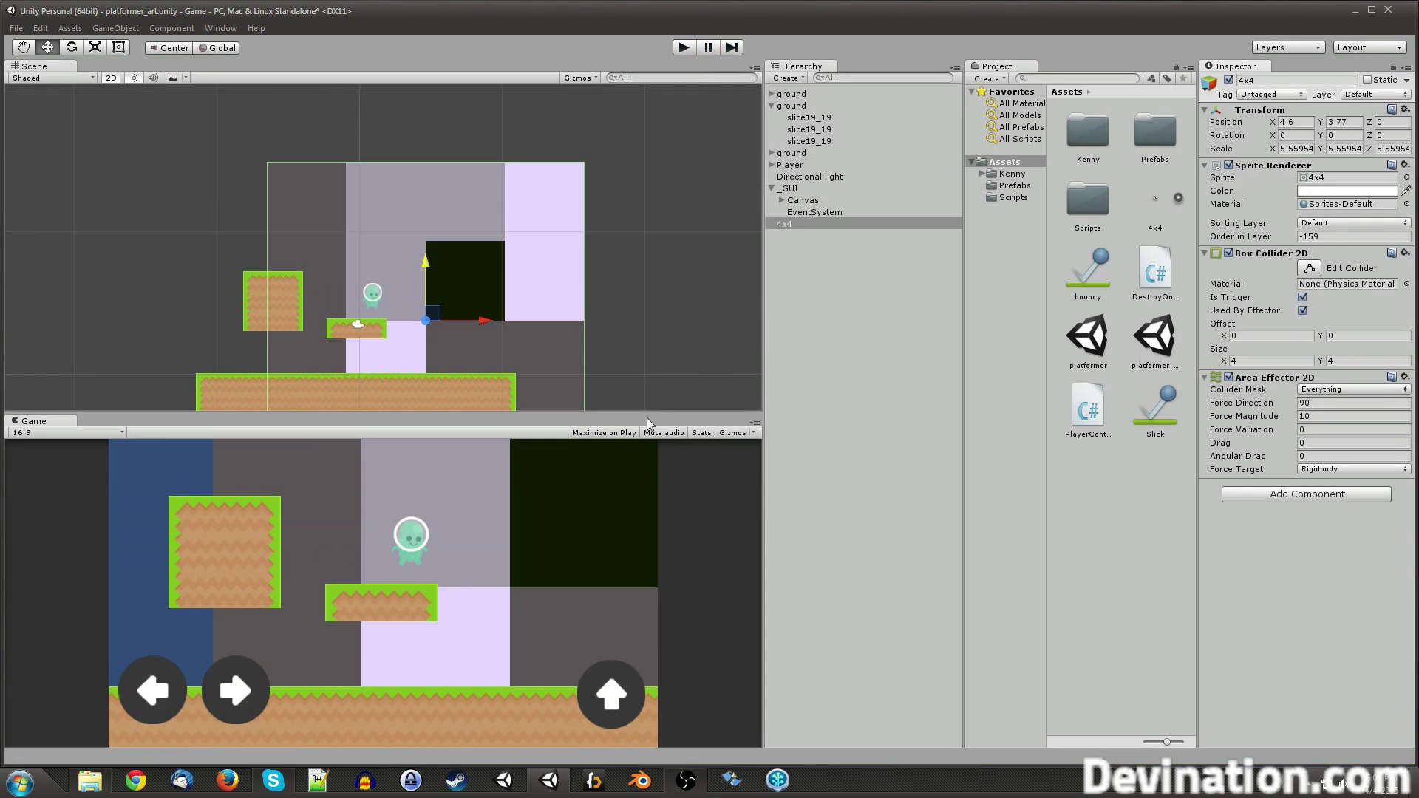